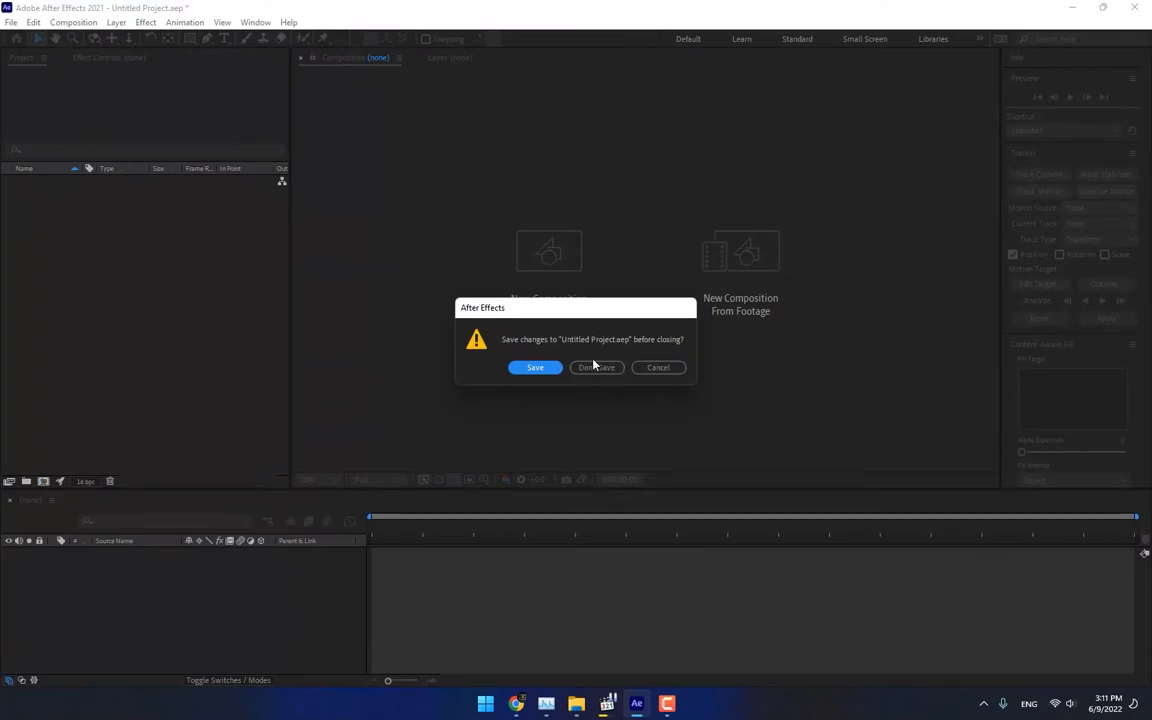
- Discard the unsaved project changes and create a new composition from the "Young man walking listening music" footage
left_click(596, 367)
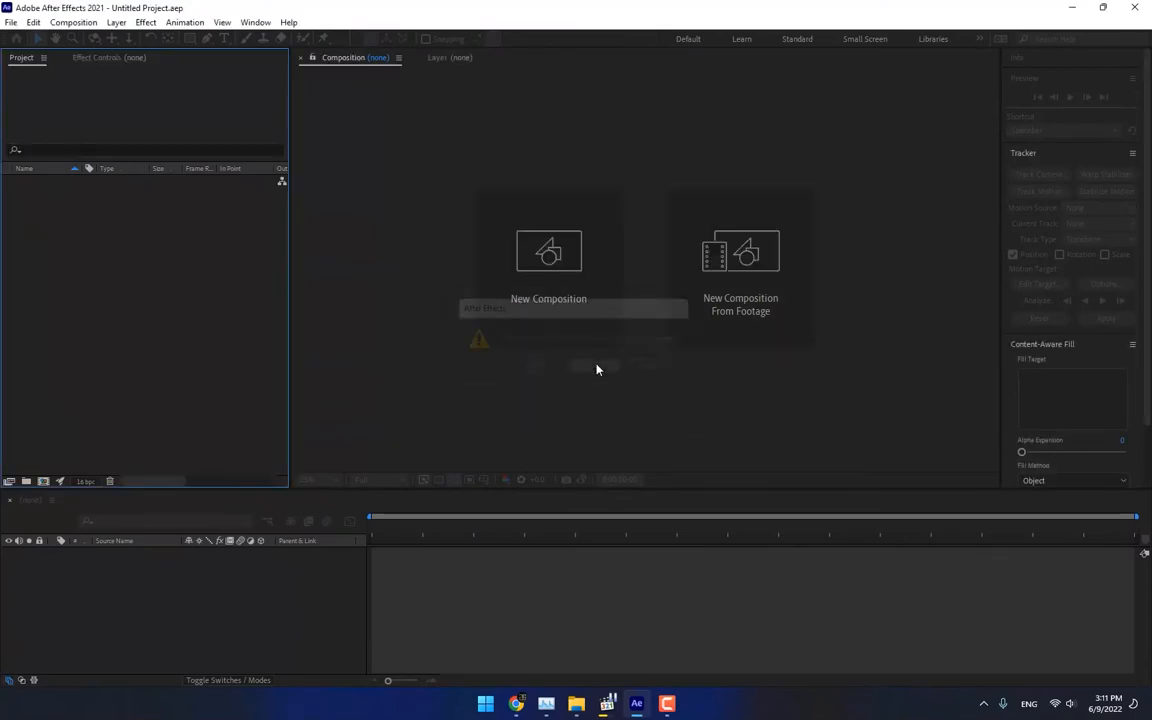
left_click(738, 278)
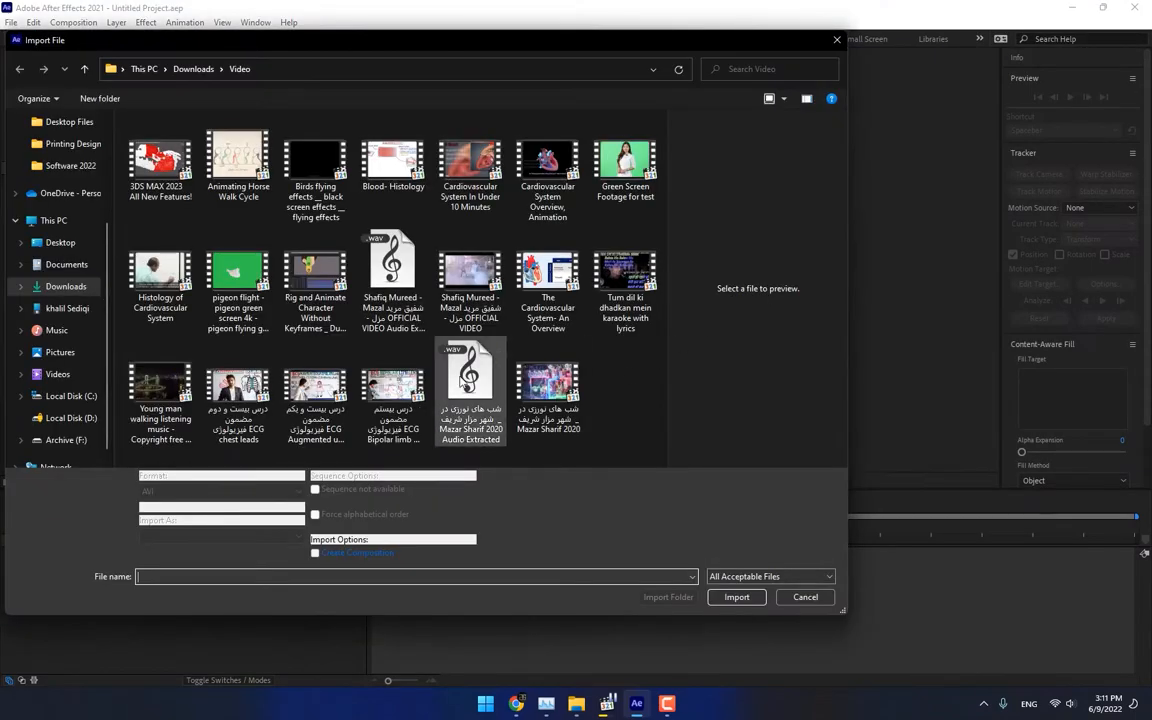
double_click(168, 384)
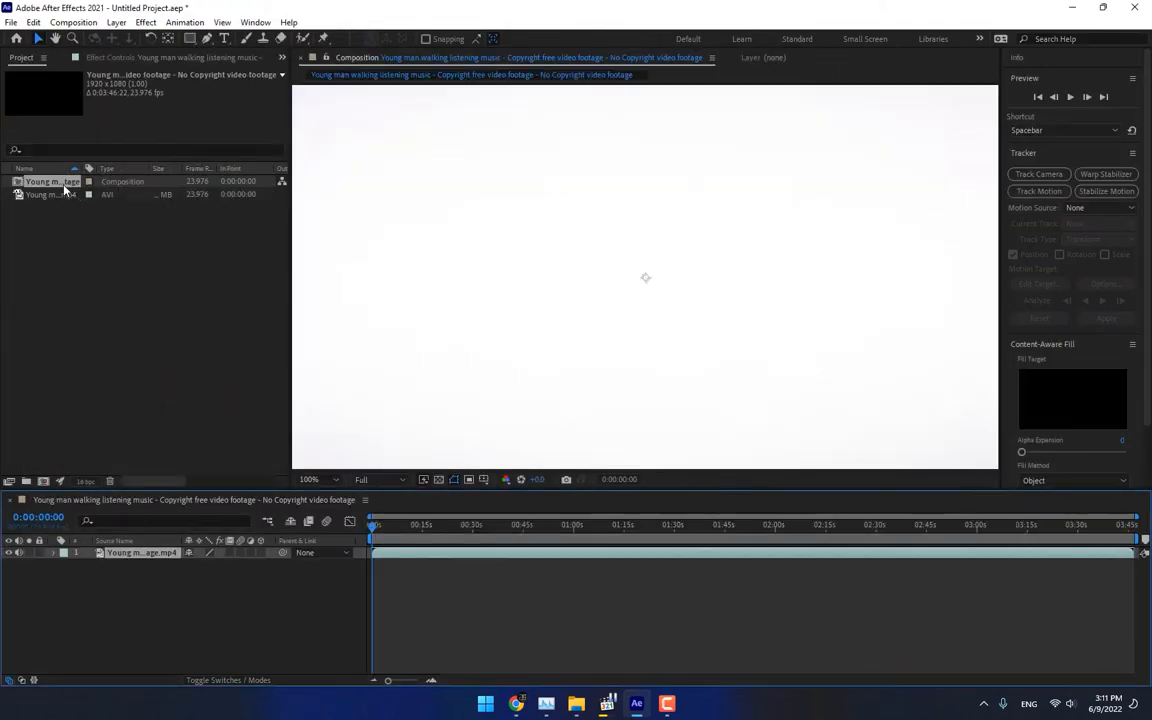
- Set the work area to the walking segment from about 0:01:53 to 0:02:04 and trim the composition to it
left_click_drag(683, 533, 753, 546)
left_click(318, 481)
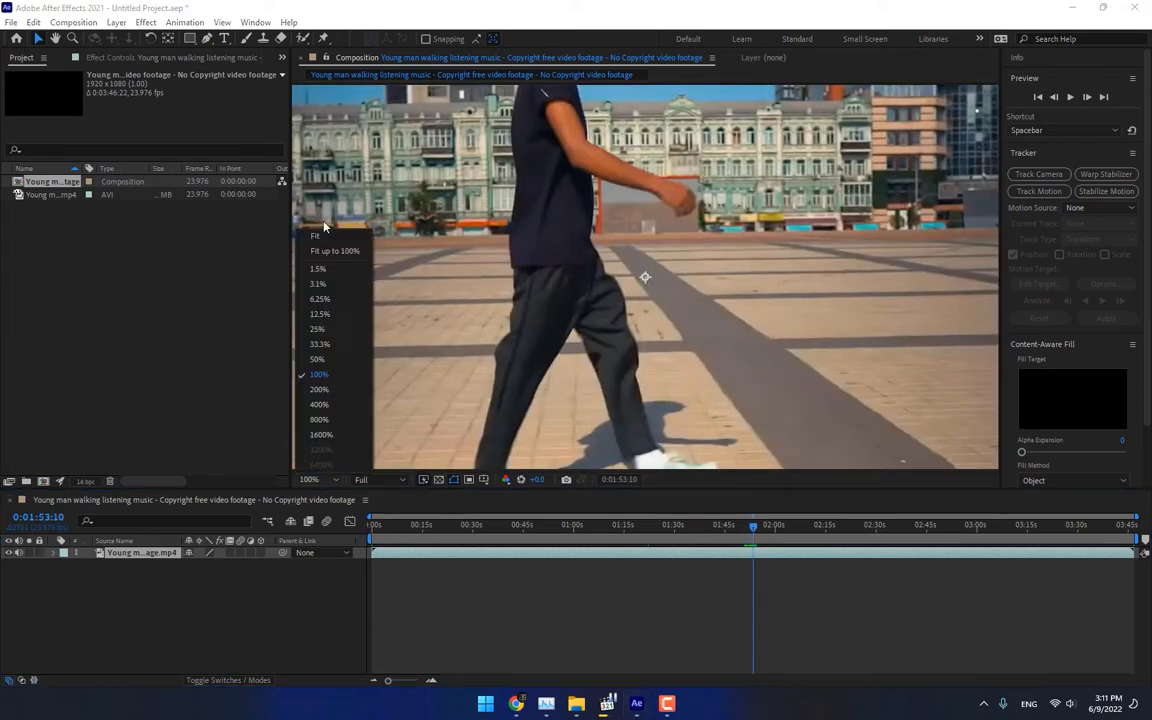
left_click(323, 235)
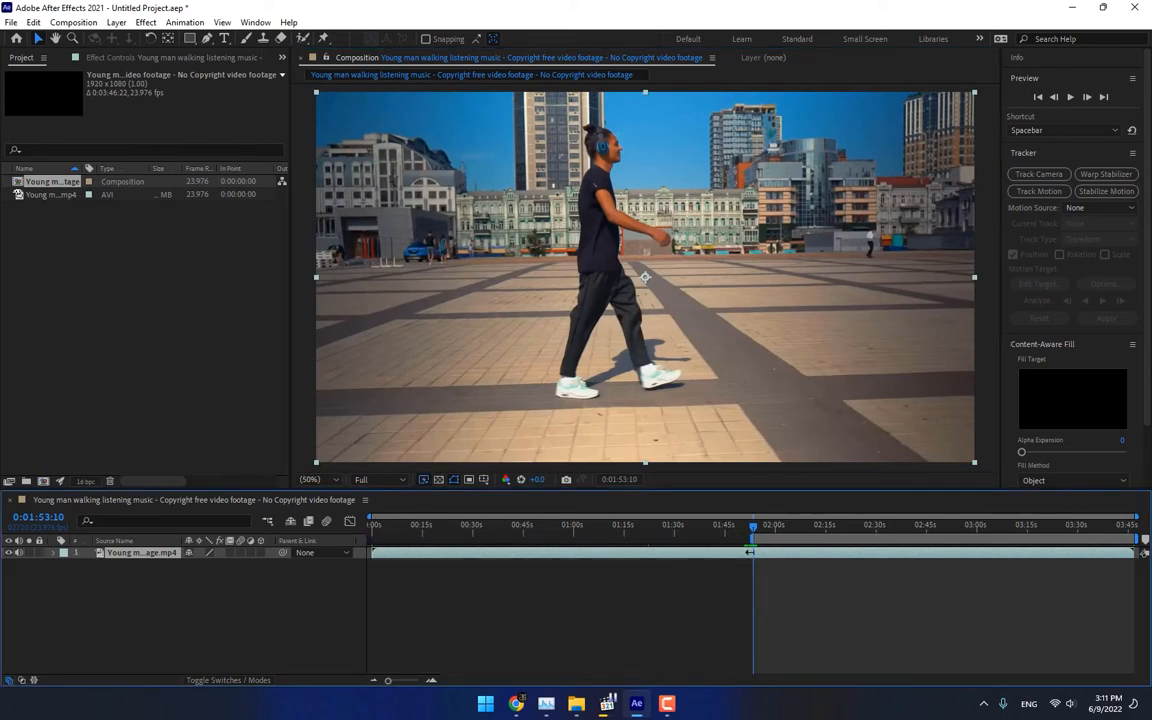
left_click_drag(754, 532, 793, 540)
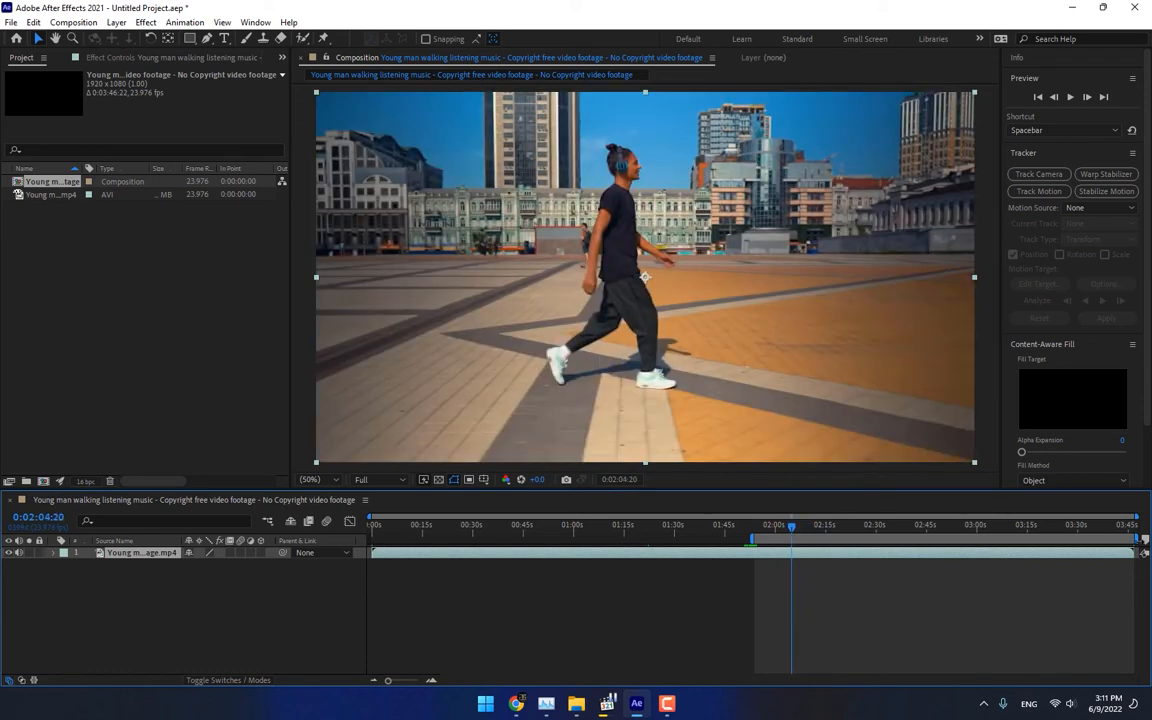
left_click_drag(1140, 540, 804, 564)
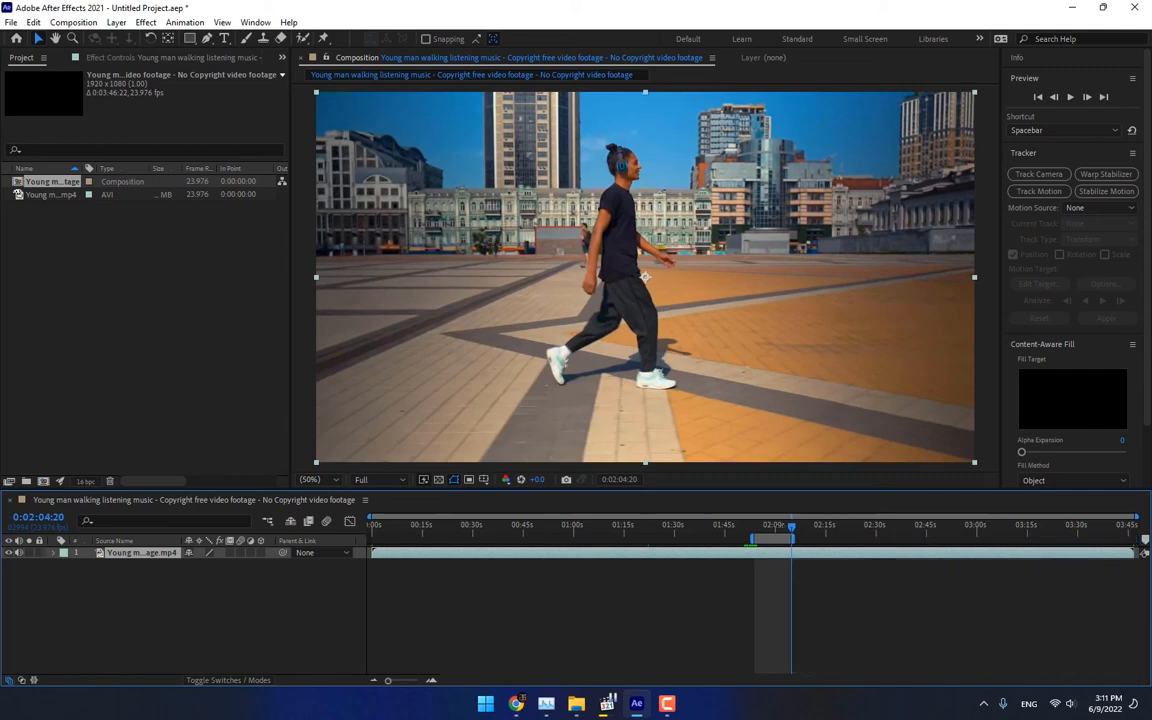
left_click(75, 22)
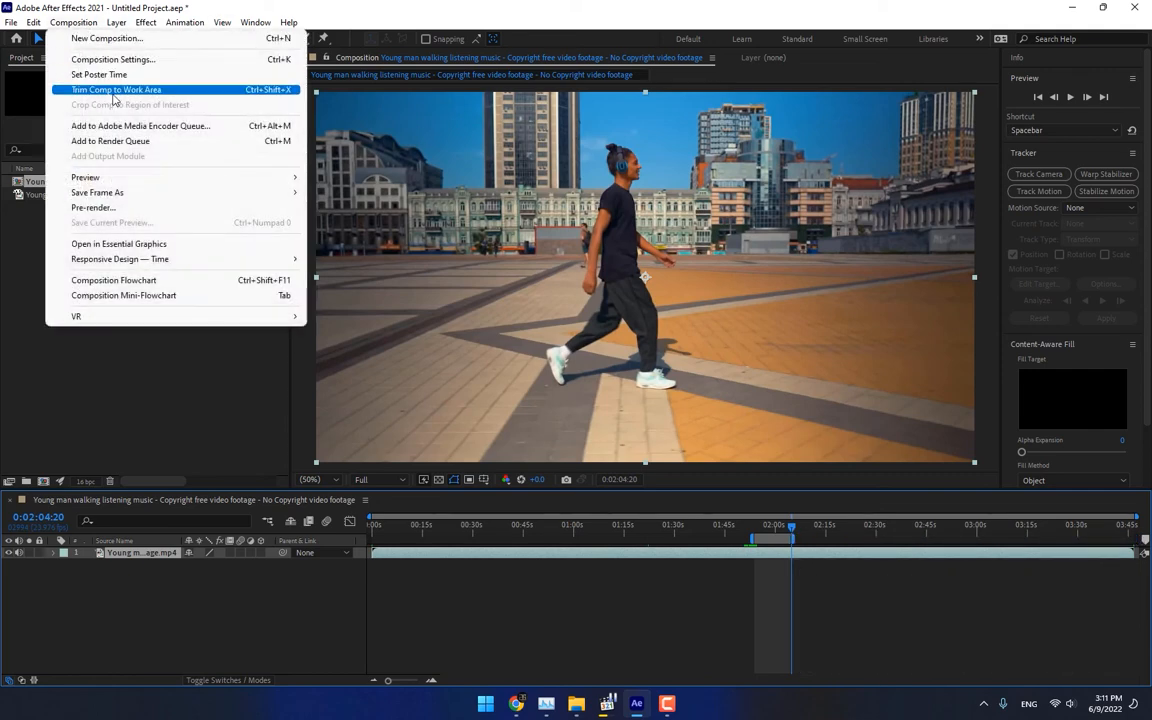
left_click(119, 91)
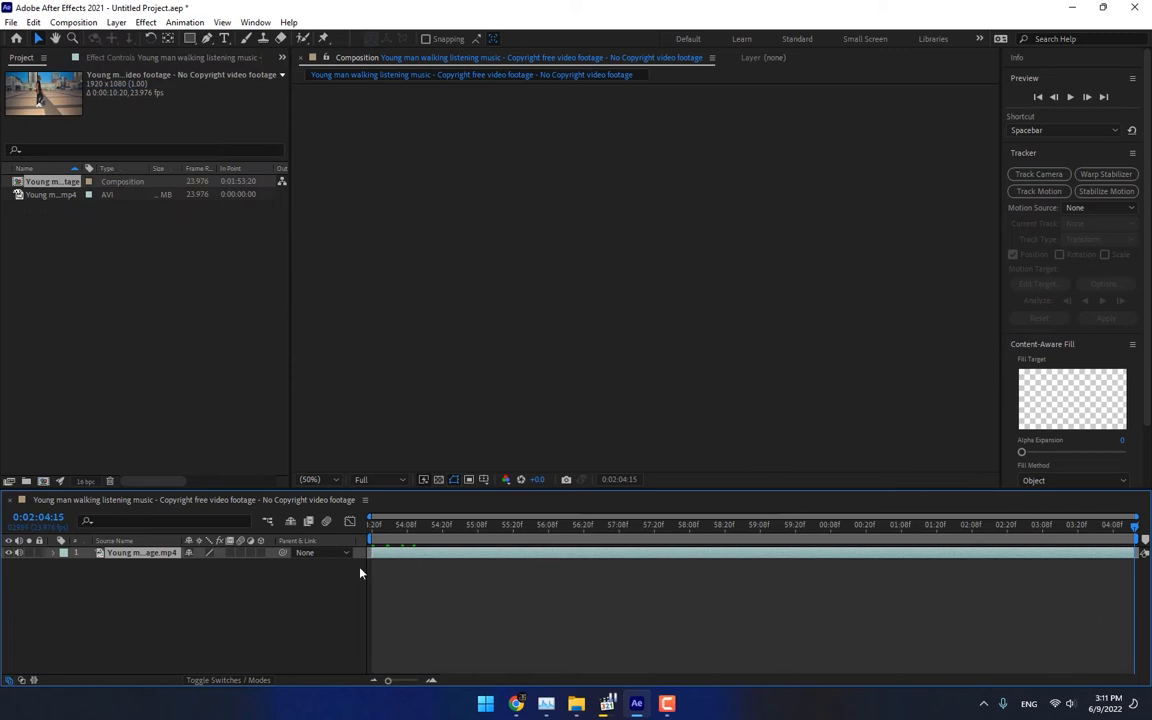
- Switch to the Motion Tracking workspace and add a motion track to the clip from the composition's first frame
key("Home")
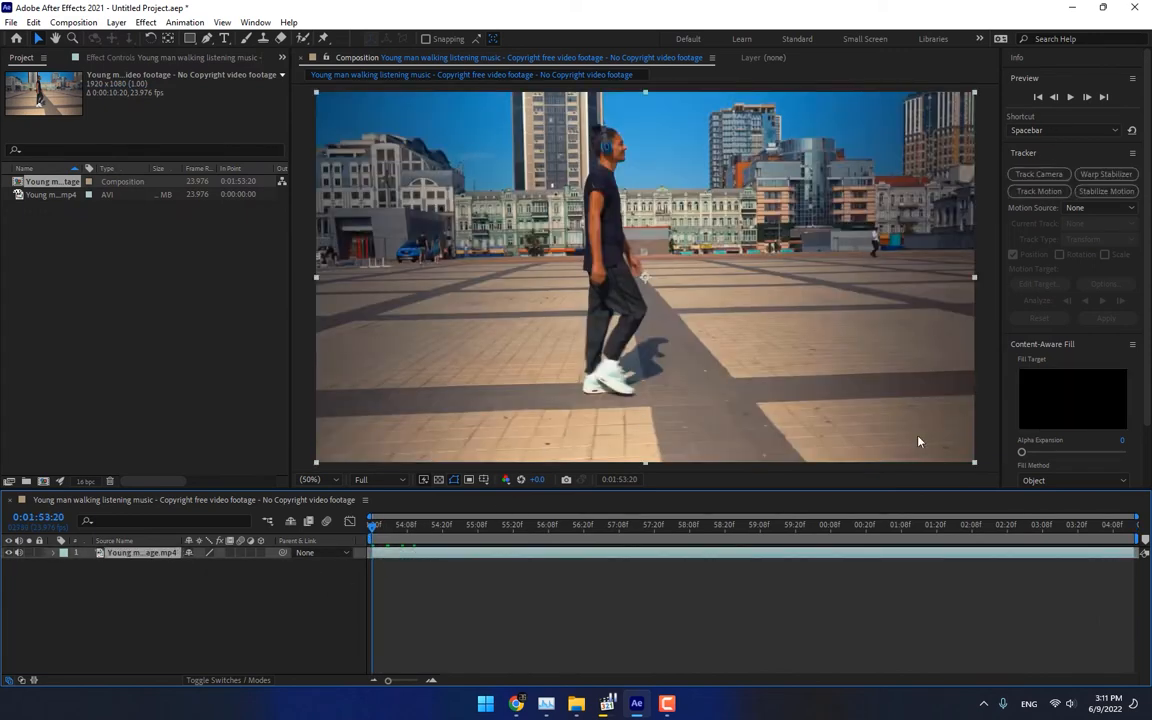
left_click(255, 22)
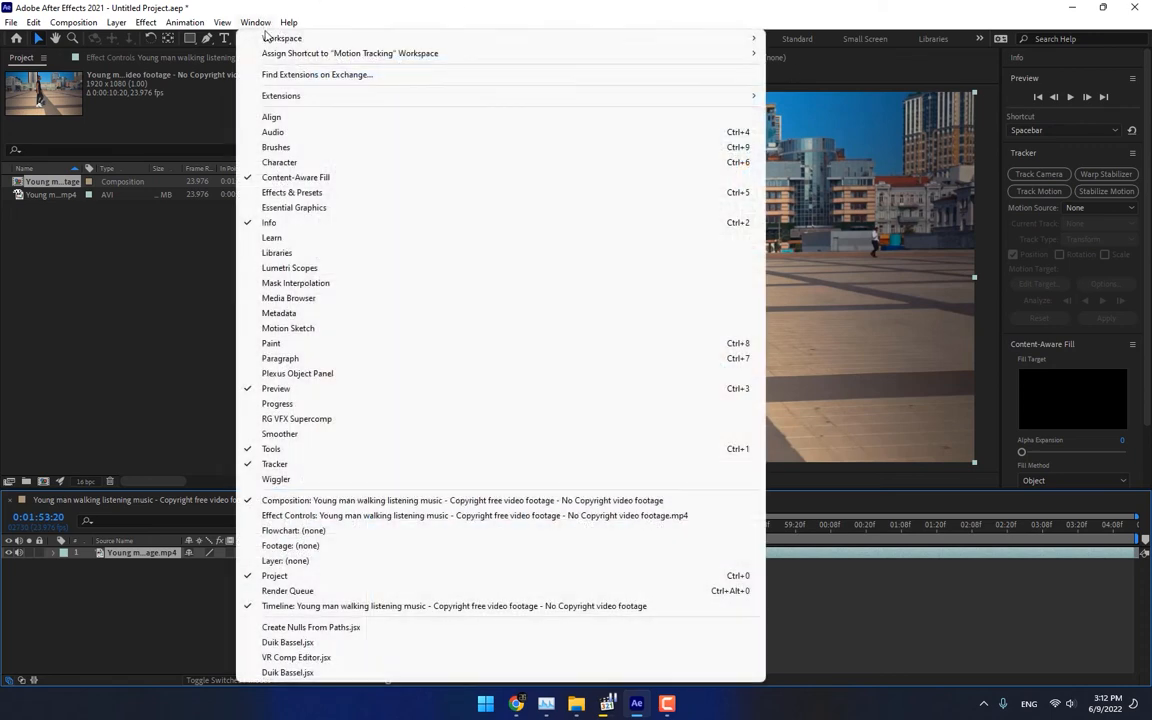
mouse_move(750, 36)
left_click(822, 176)
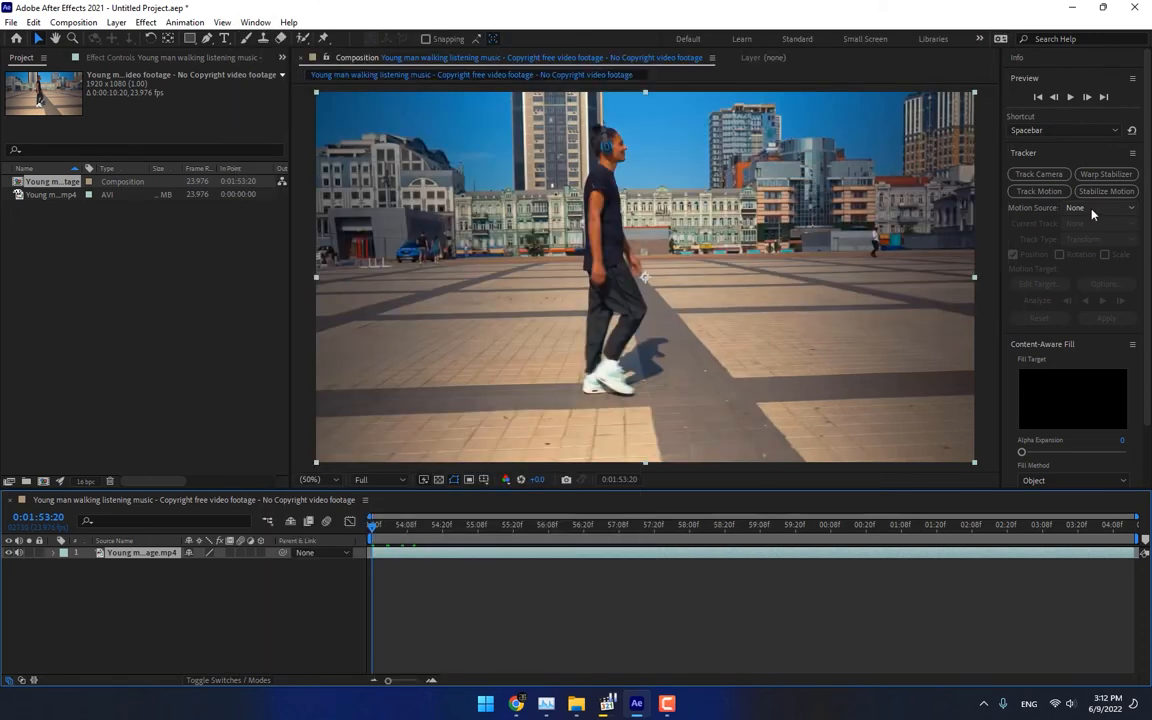
left_click(1037, 194)
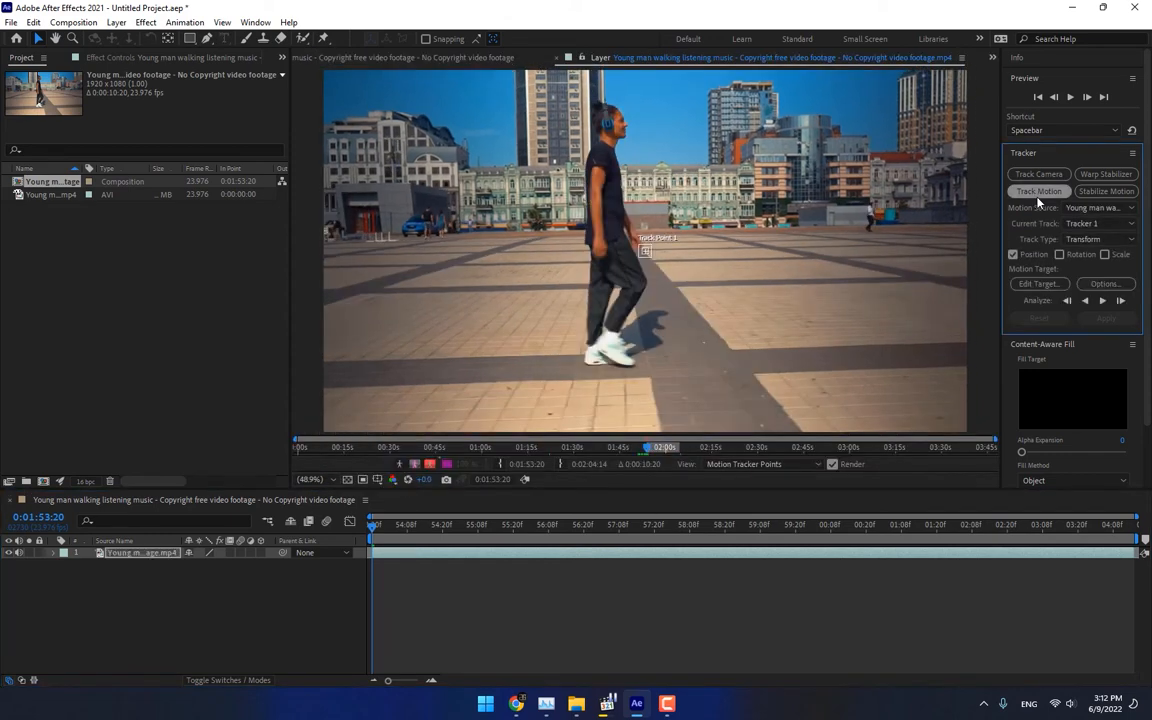
- Fit Track Point 1 around the man's blue headphone and analyze its motion forward through the clip
scroll(628, 203, "up", 1)
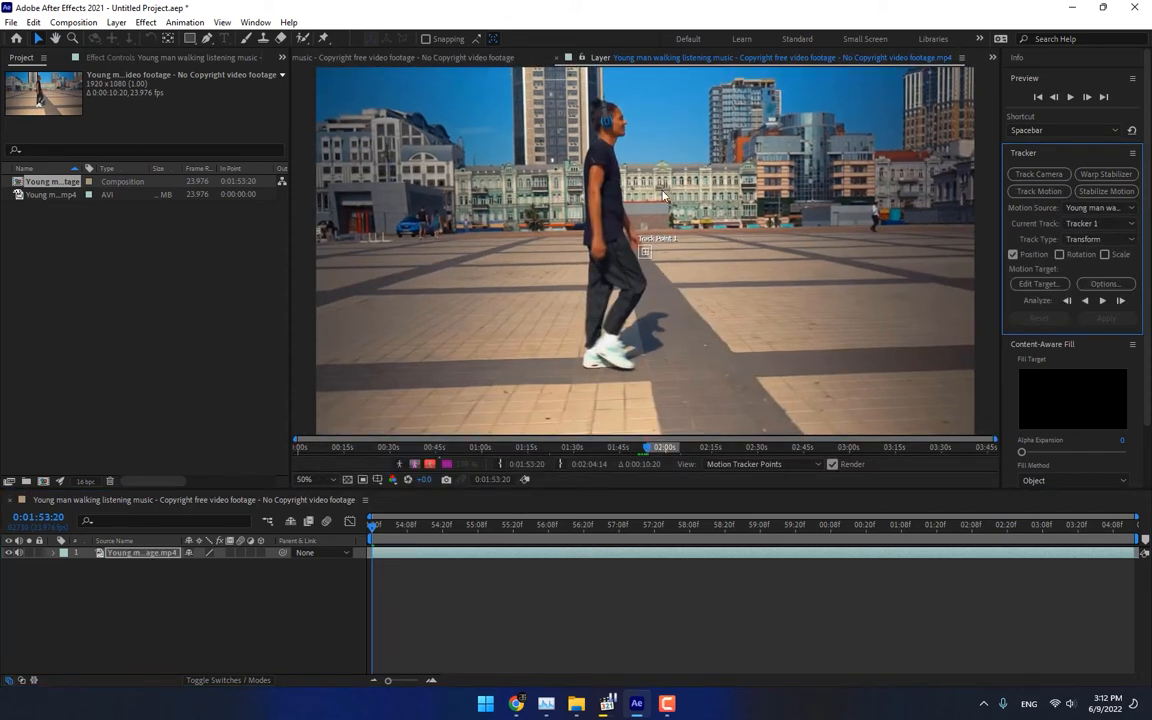
scroll(663, 195, "up", 2)
left_click_drag(661, 193, 705, 262)
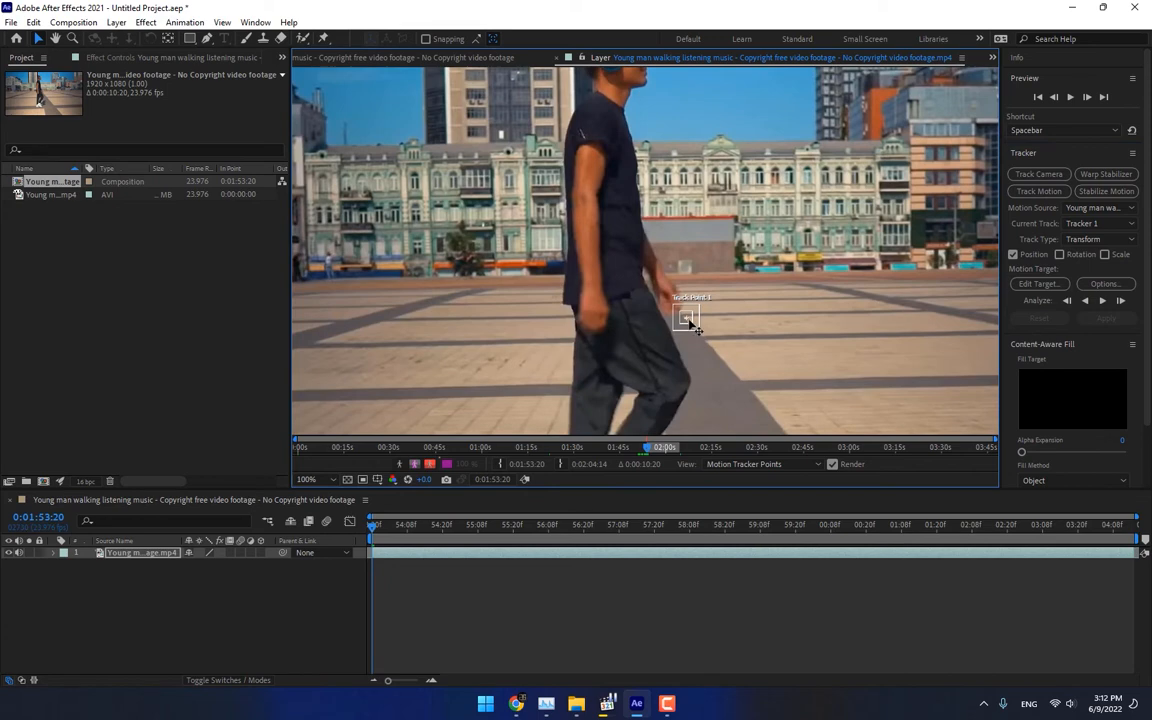
left_click_drag(690, 322, 640, 120)
scroll(676, 262, "up", 2)
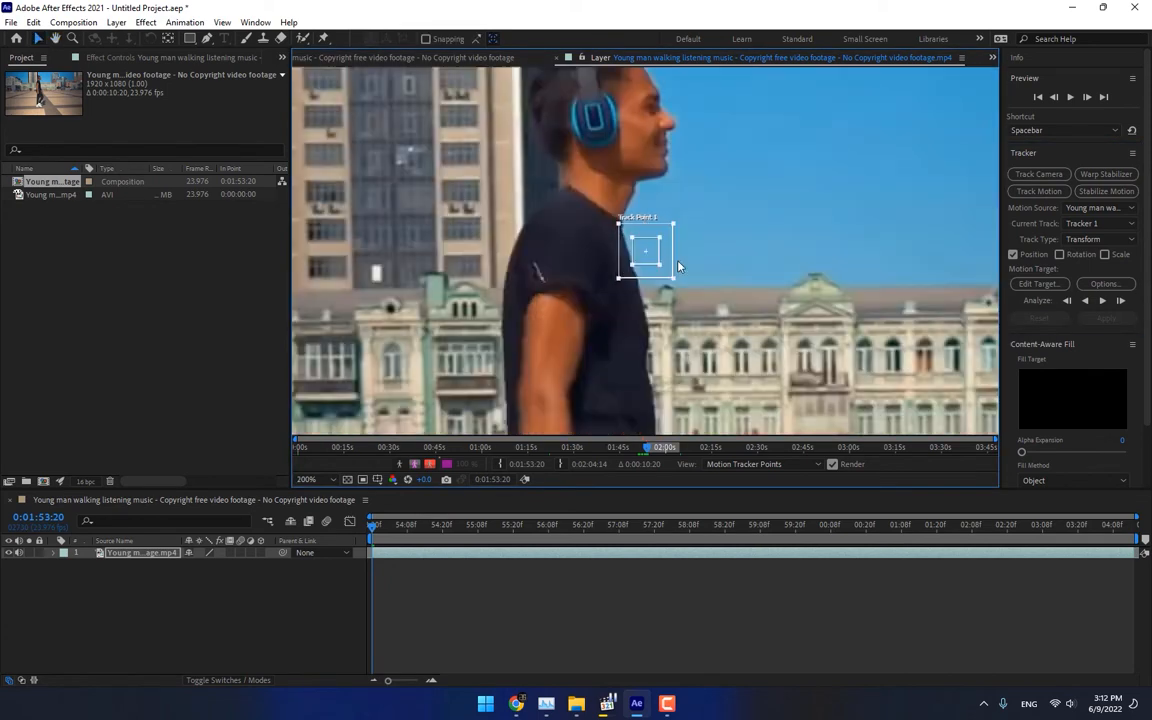
scroll(743, 278, "up", 2)
mouse_move(697, 260)
left_mouse_down()
mouse_move(793, 368)
mouse_move(653, 159)
mouse_move(656, 126)
mouse_move(733, 252)
mouse_move(697, 223)
mouse_move(707, 274)
mouse_move(711, 256)
left_mouse_up()
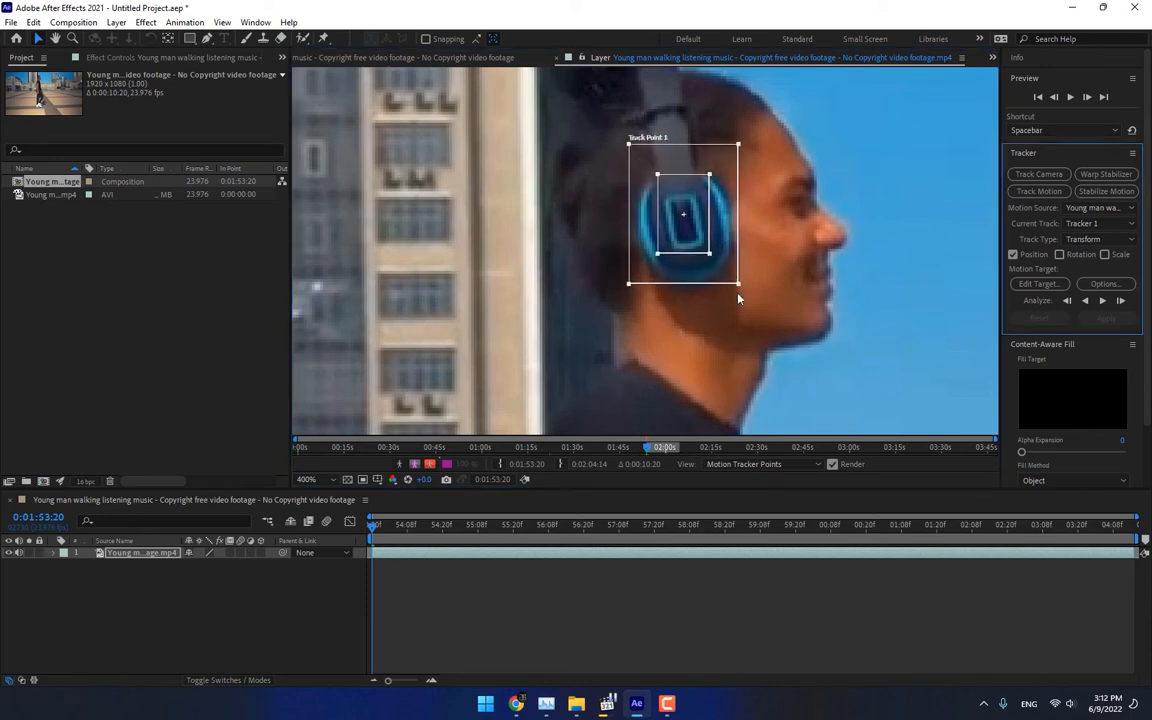
scroll(738, 297, "down", 2)
scroll(738, 298, "down", 1)
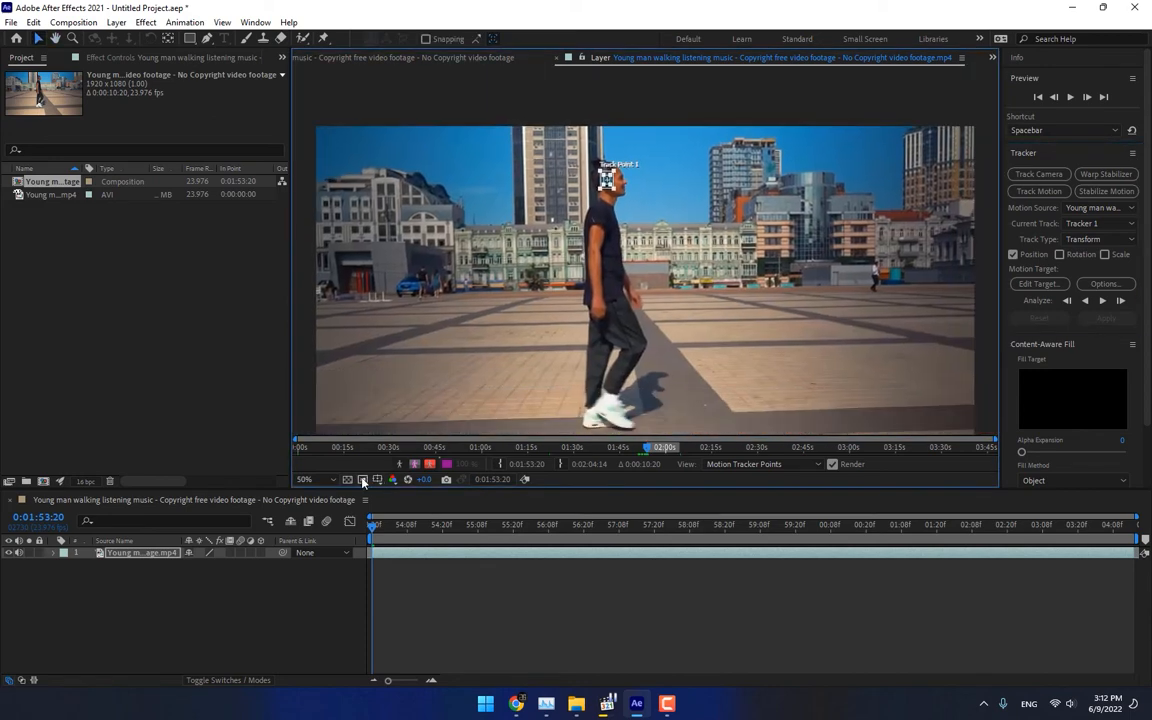
left_click(1104, 301)
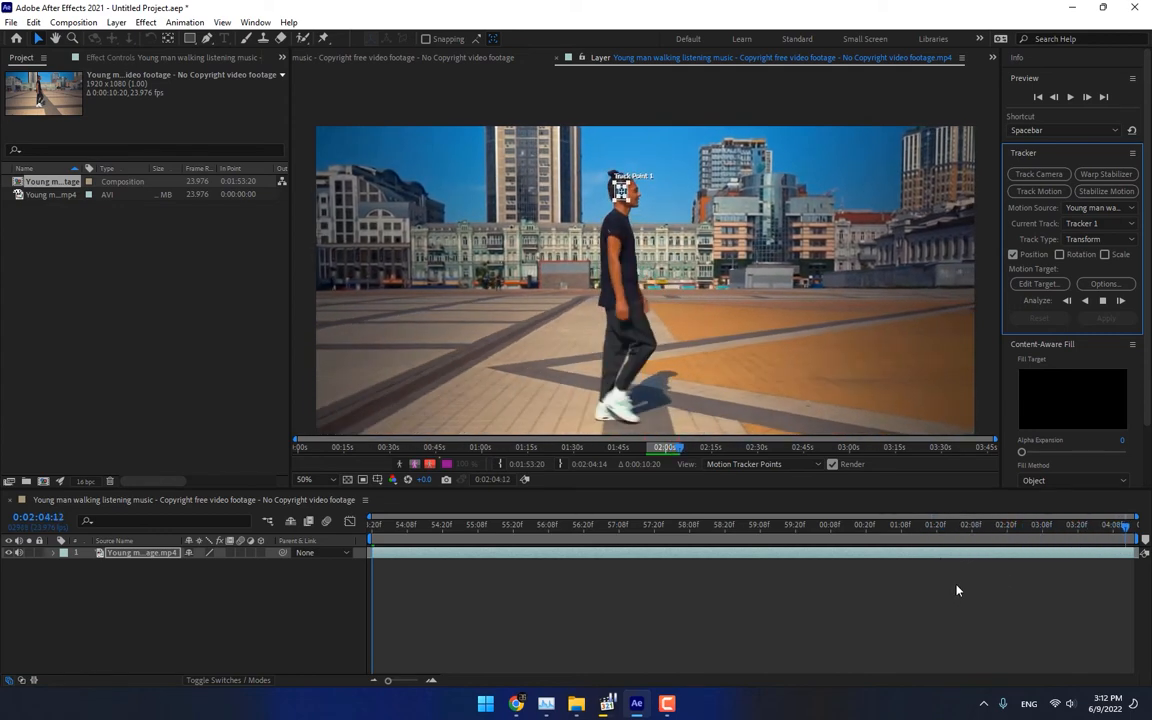
- Add a null object layer to the composition
right_click(337, 622)
mouse_move(360, 447)
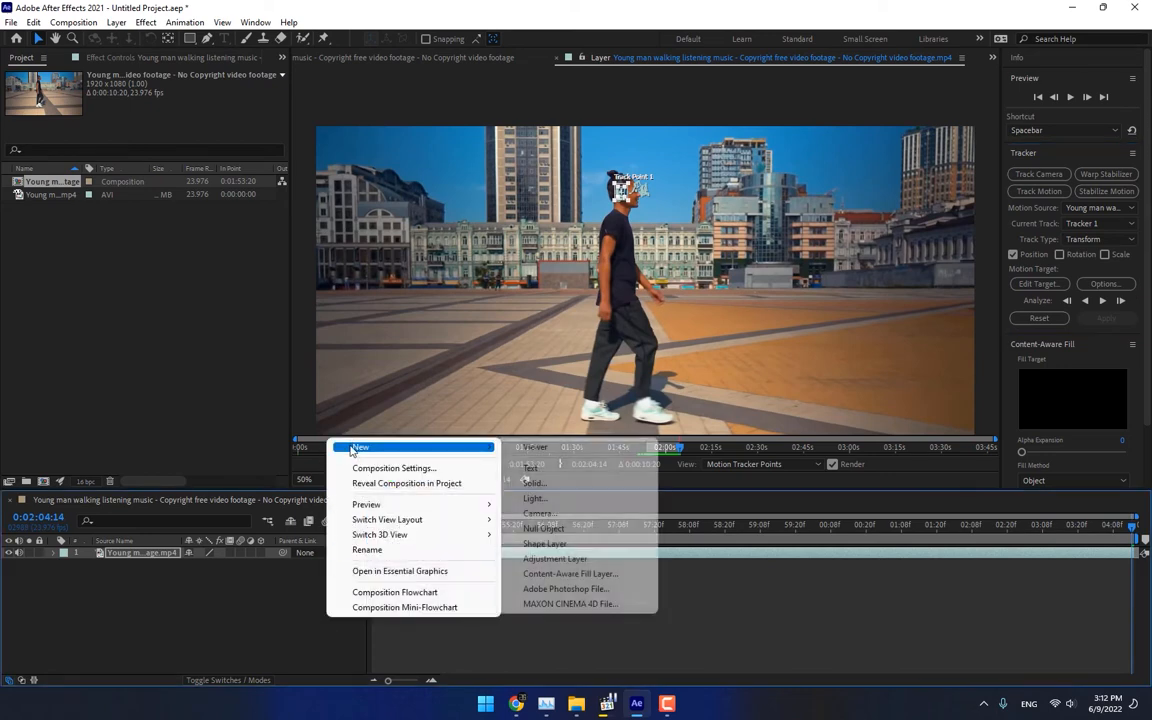
left_click(545, 528)
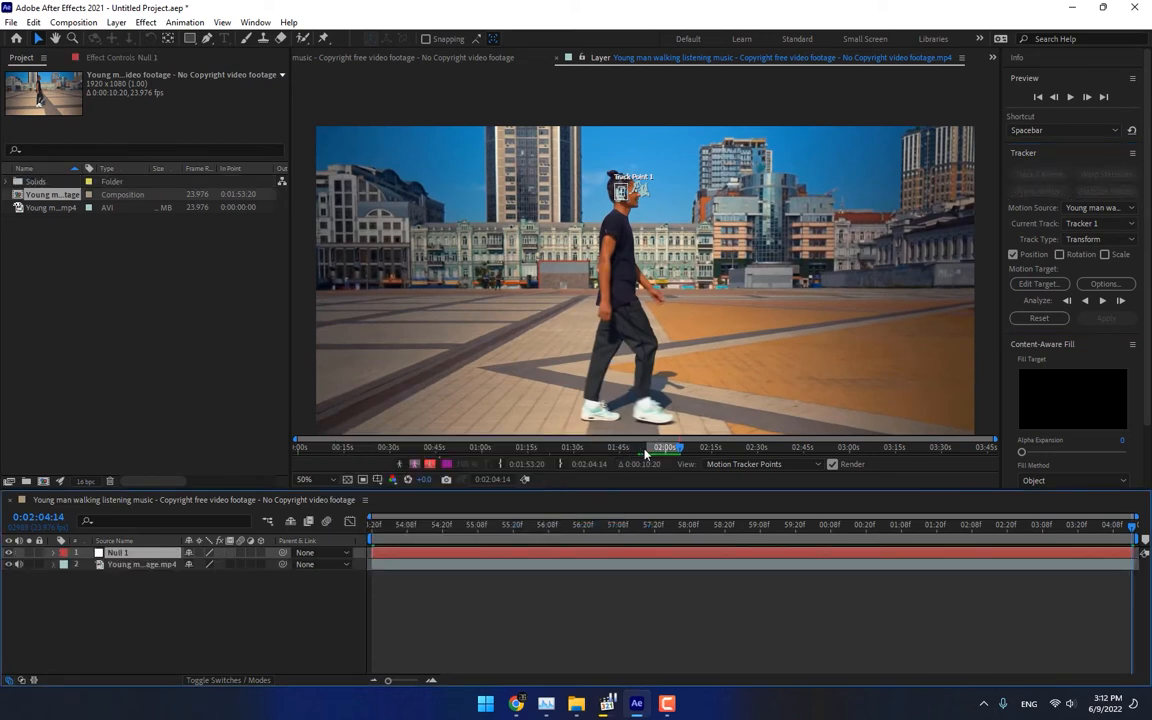
- Set Null 1 as the motion target, apply the tracking data in X and Y, and check the result through the clip
left_click(1037, 285)
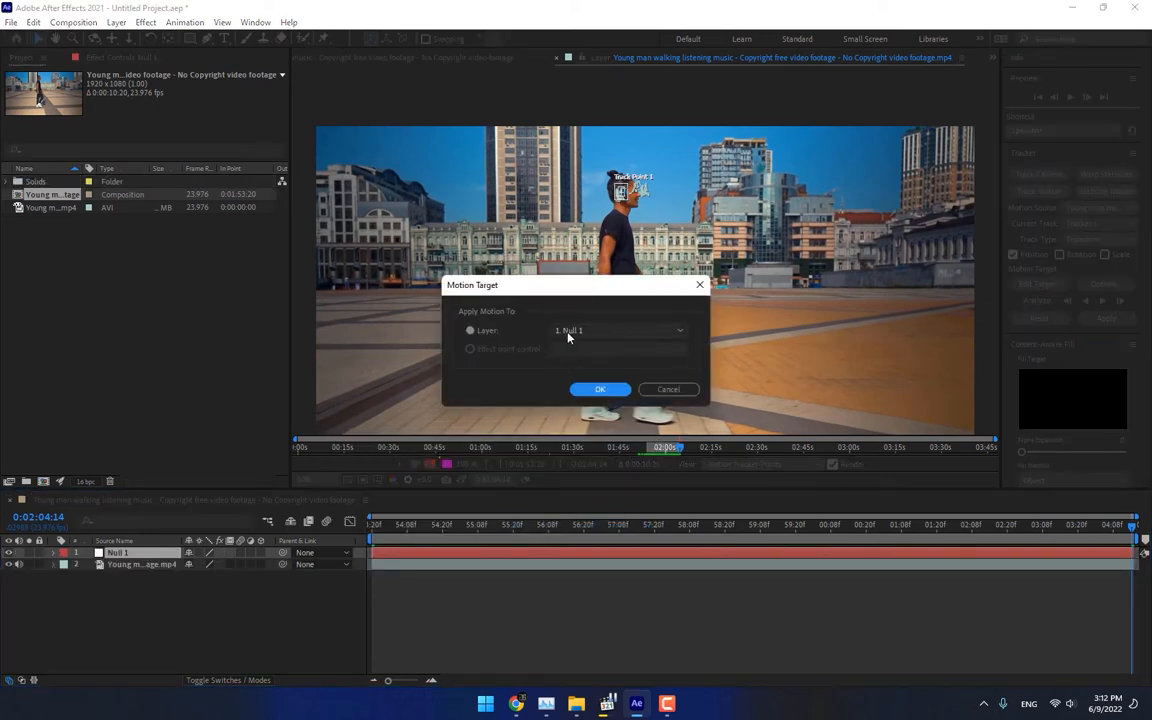
left_click(600, 389)
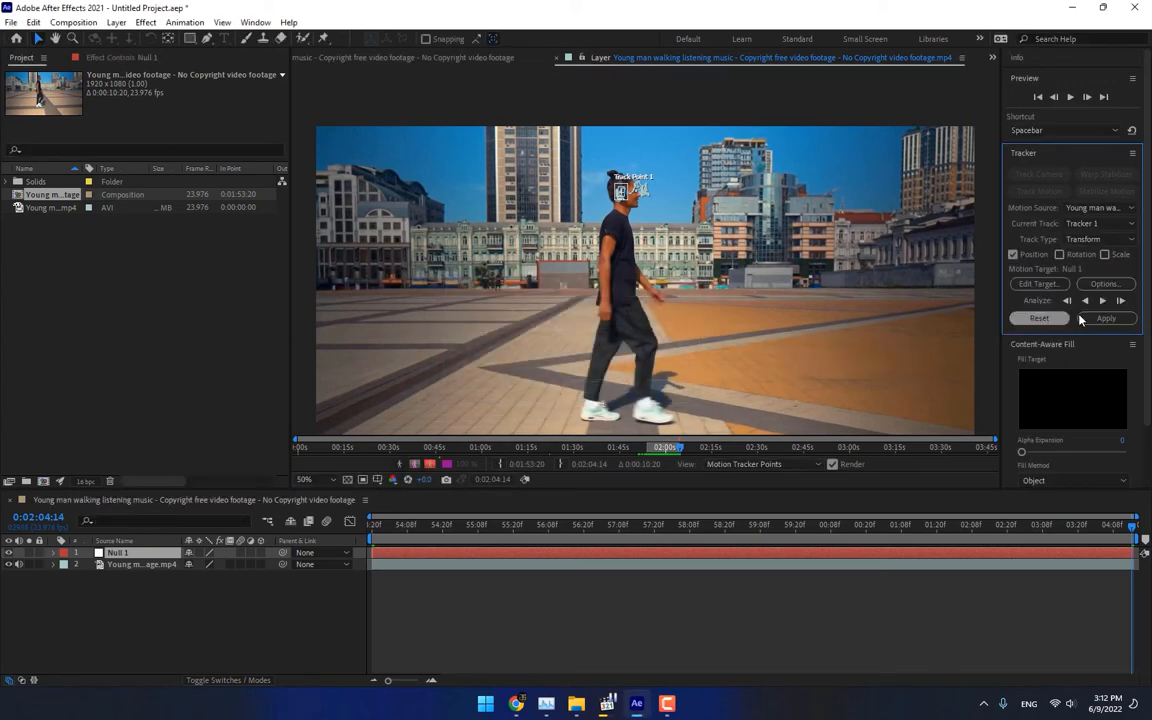
left_click(1107, 319)
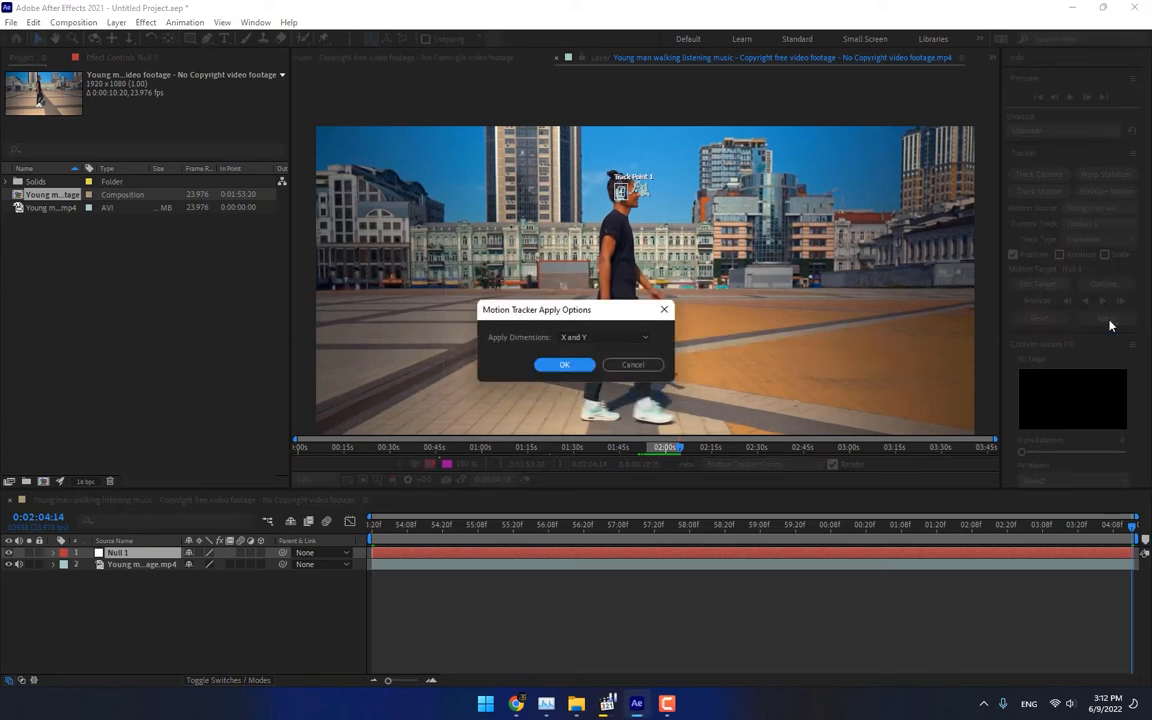
left_click(557, 368)
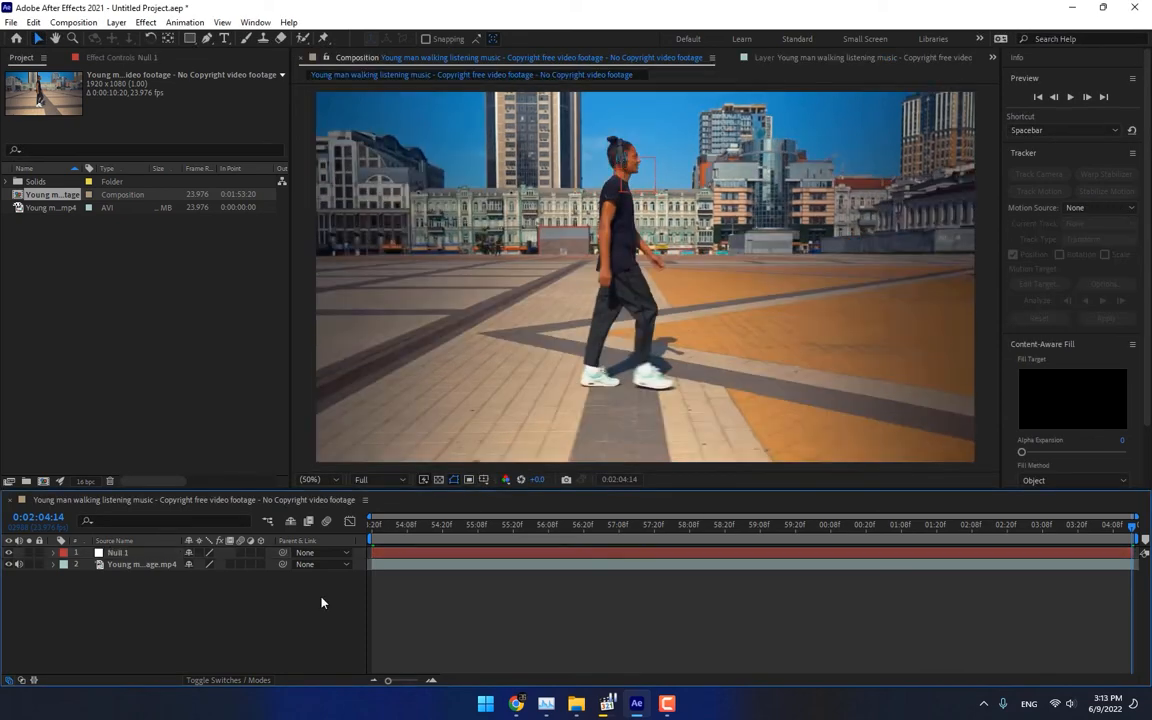
left_click_drag(470, 520, 704, 489)
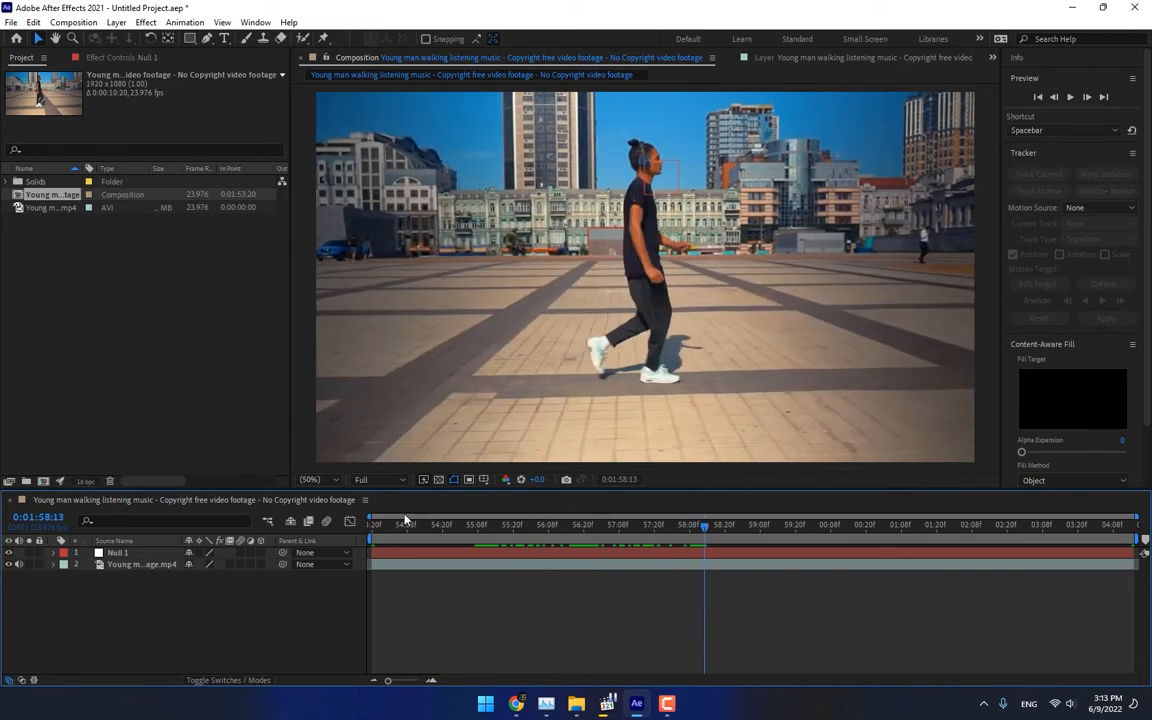
- Create a full-frame 1920 x 1080 px solid layer named "Particles"
right_click(229, 617)
mouse_move(300, 446)
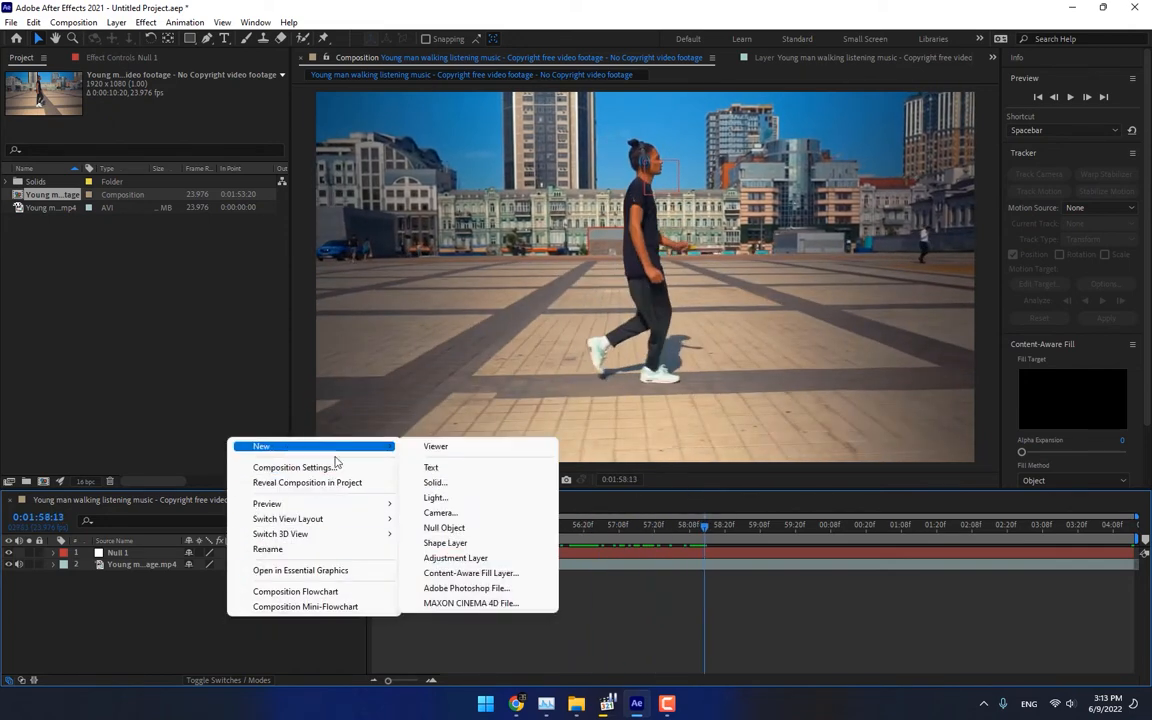
left_click(452, 484)
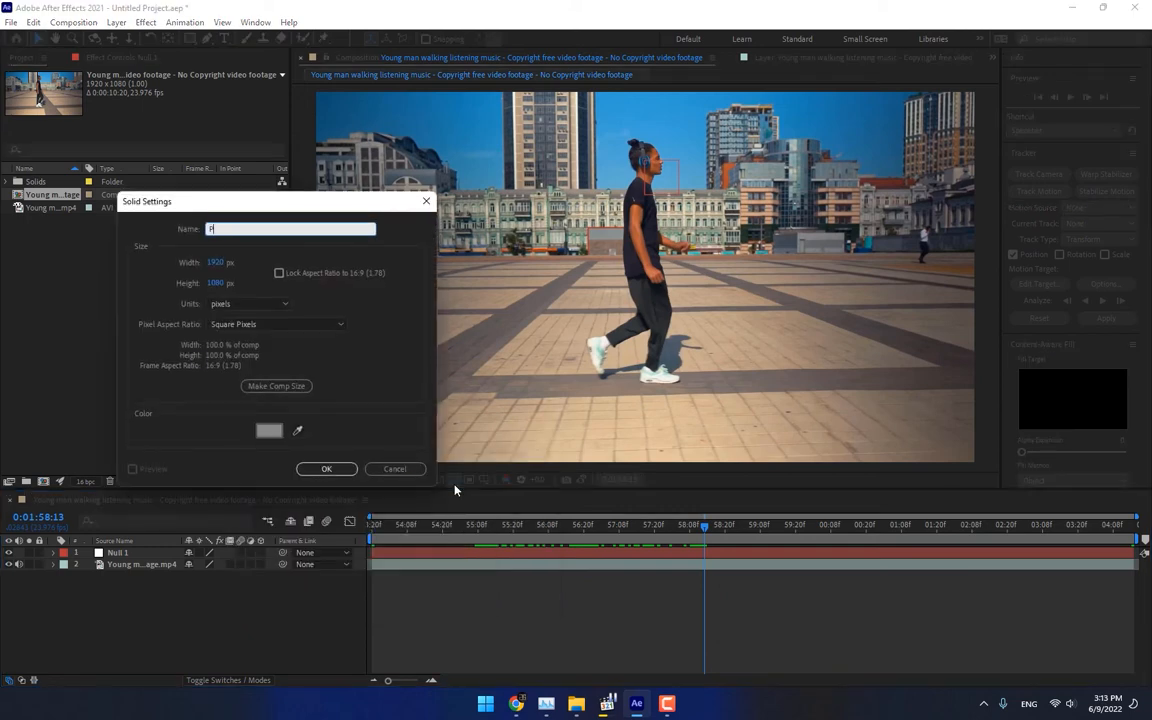
type("Particles")
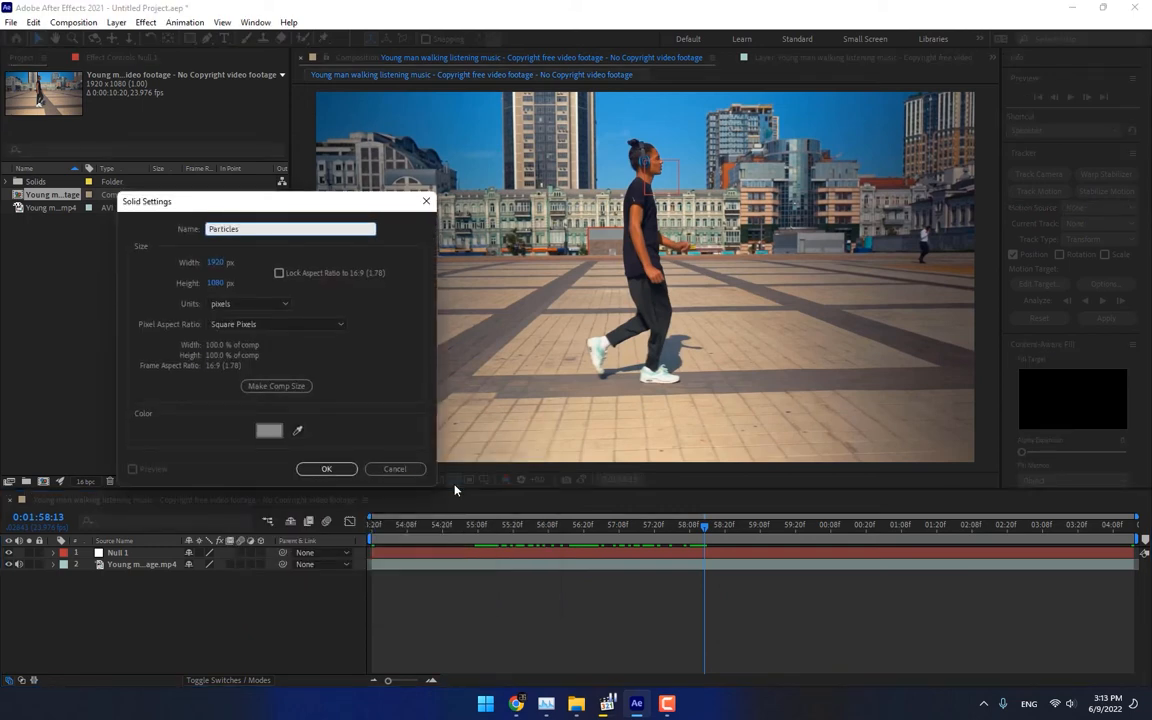
key("Return")
- Apply the RG Trapcode Particular effect to the Particles solid
left_click(145, 22)
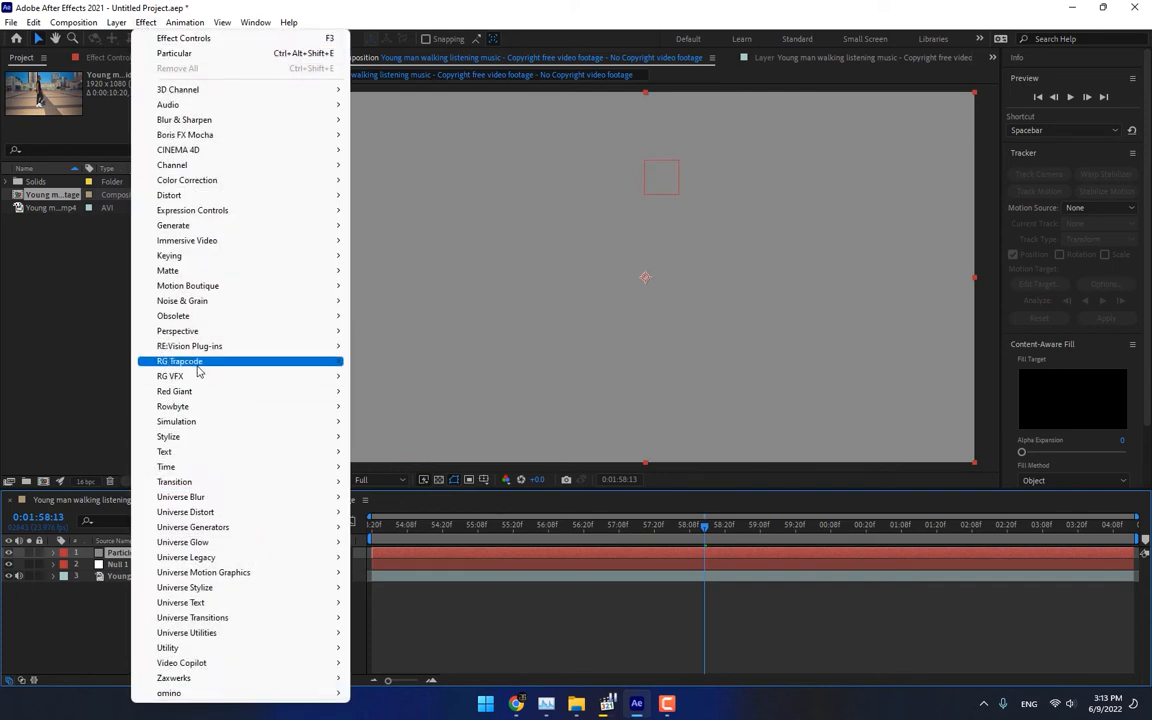
mouse_move(296, 368)
left_click(406, 455)
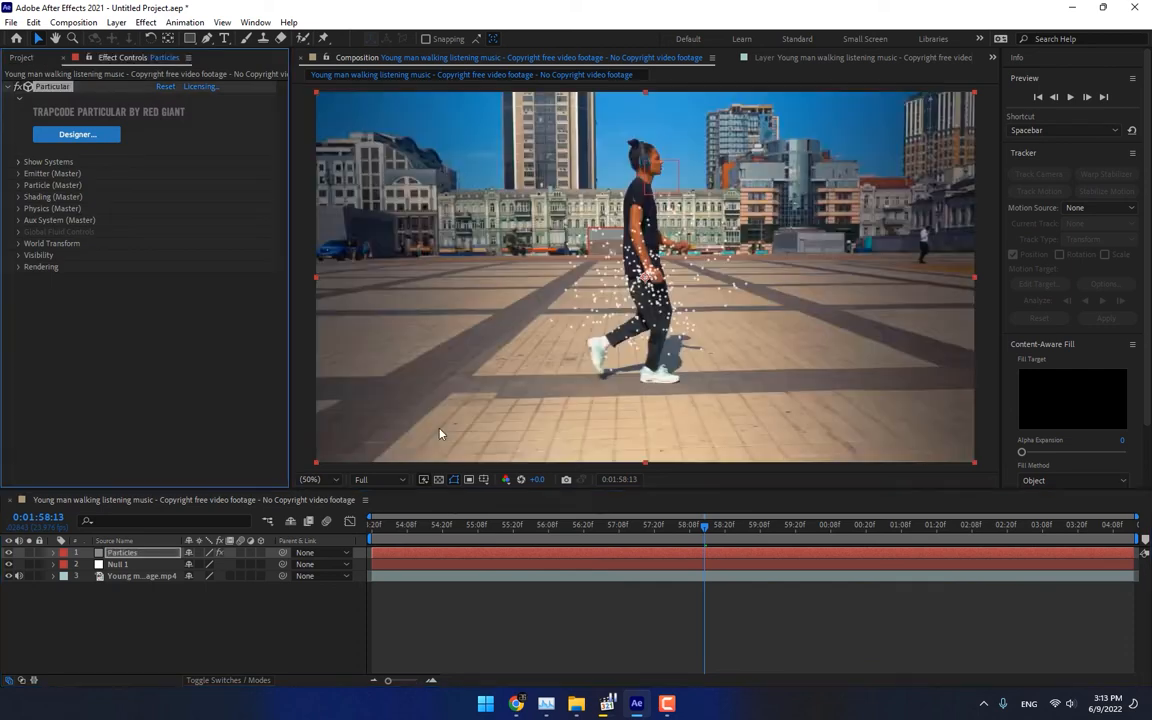
- Link the Particular emitter's Position to Null 1's position with an expression, and play the clip to check that the particles follow
left_click(18, 174)
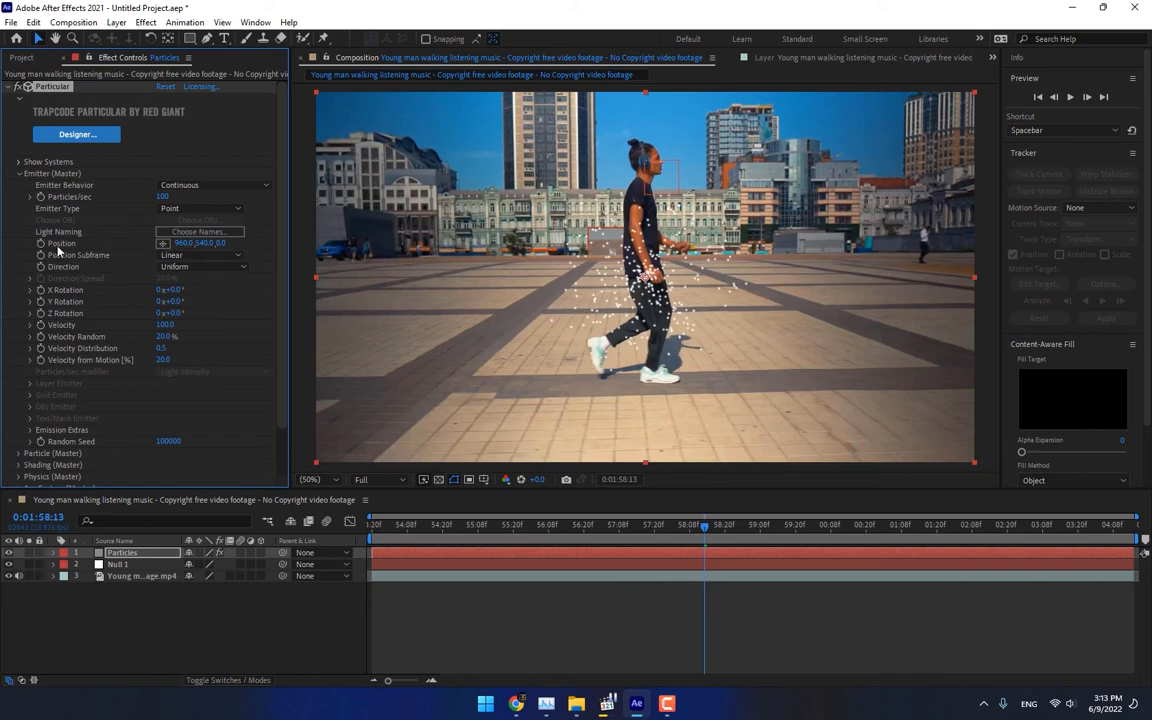
left_click(117, 565)
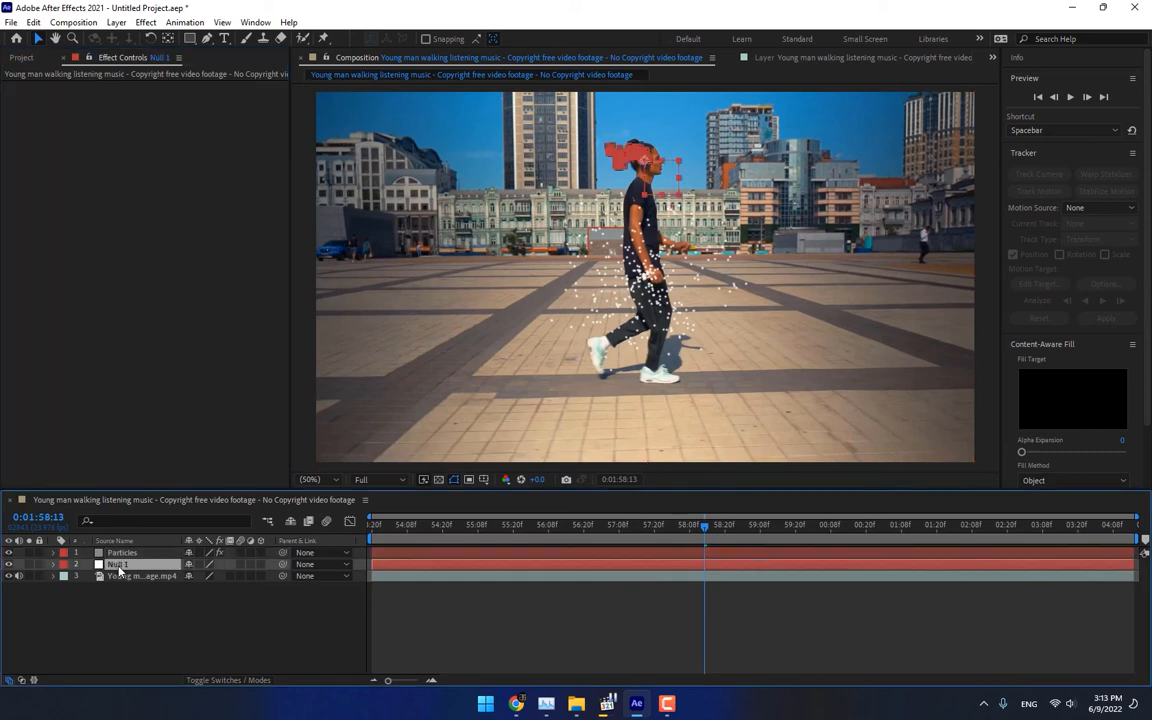
key("p")
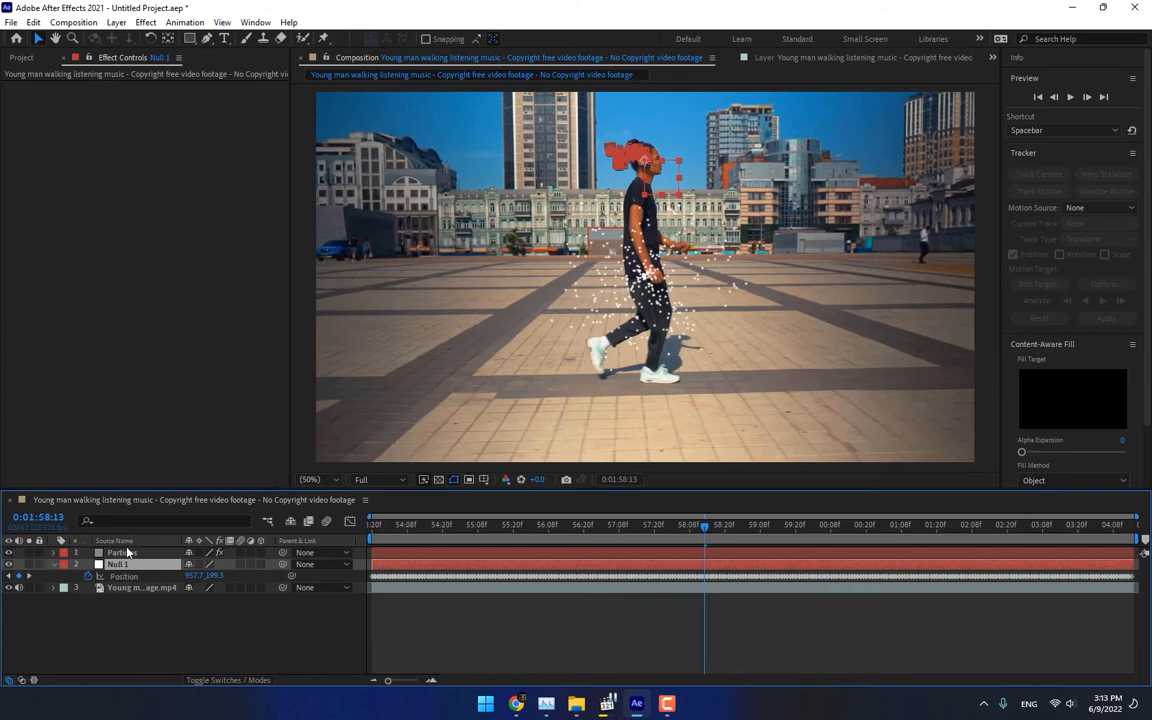
left_click(114, 540)
left_click(122, 553)
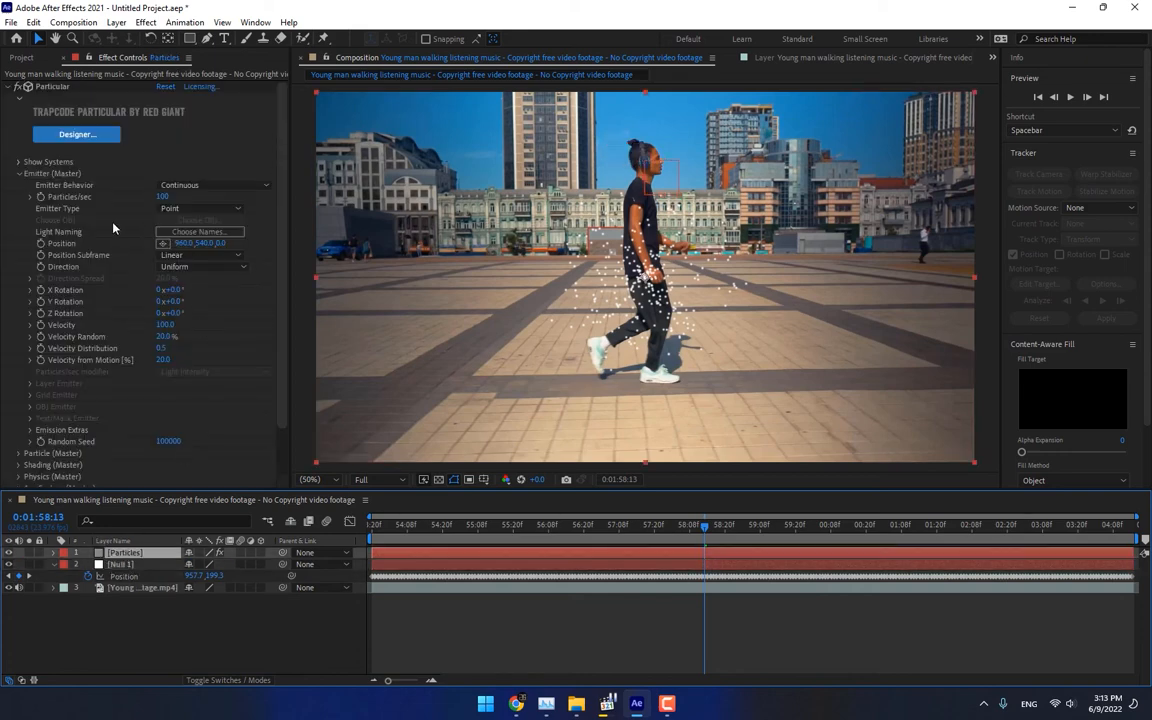
left_click(41, 244, "alt")
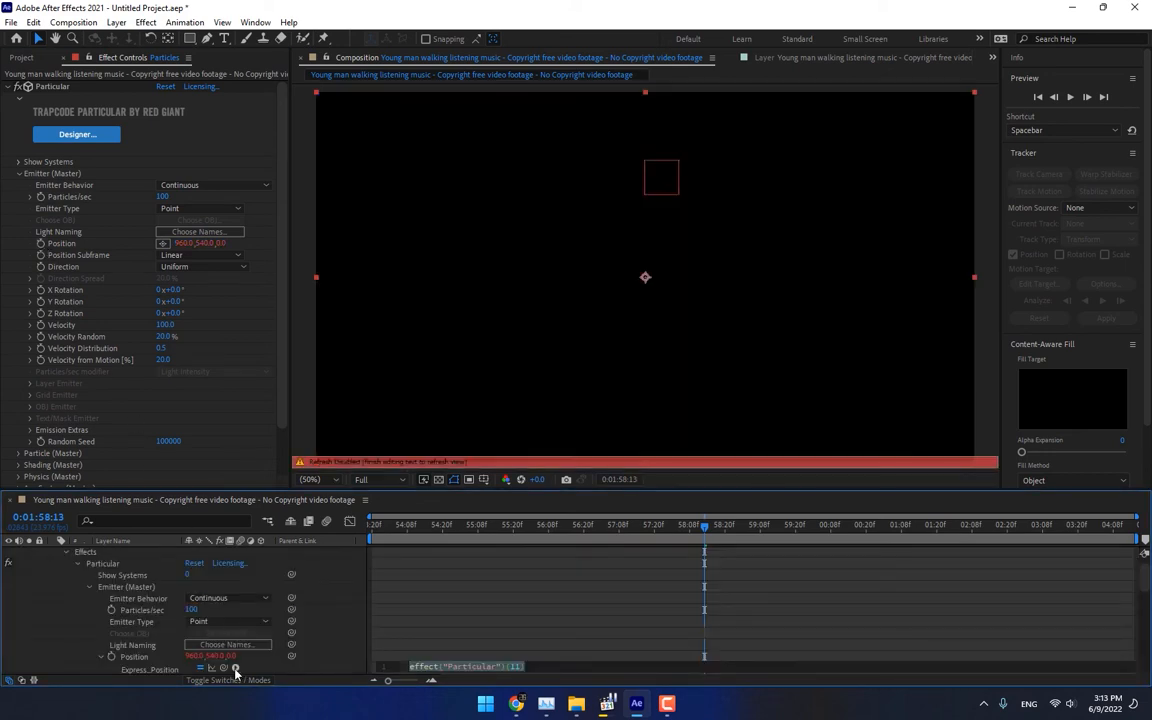
scroll(198, 587, "up", 1)
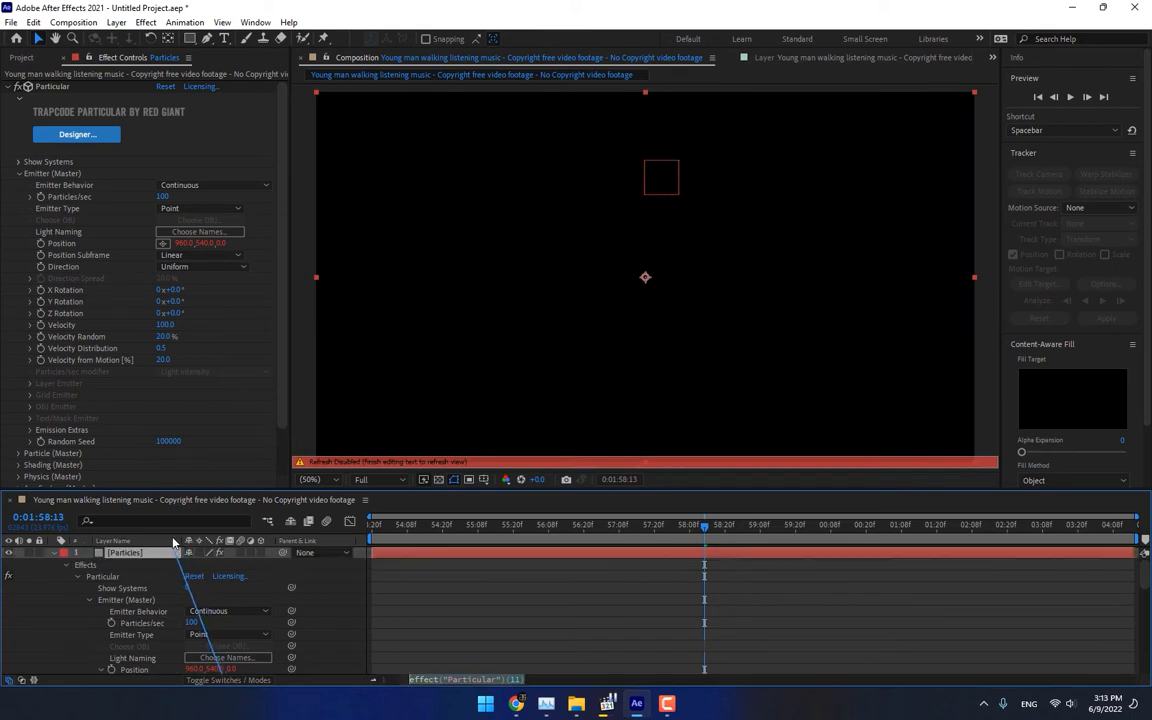
scroll(140, 672, "down", 5)
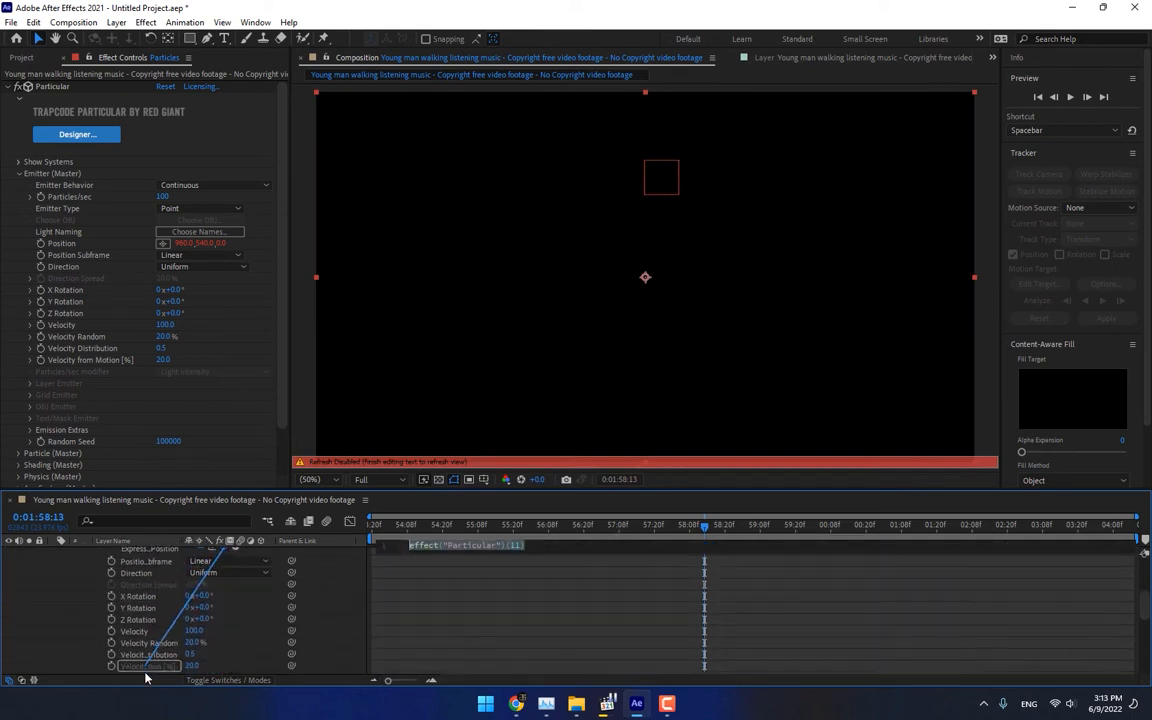
mouse_move(146, 667)
left_mouse_down()
mouse_move(129, 645)
mouse_move(128, 657)
left_mouse_up()
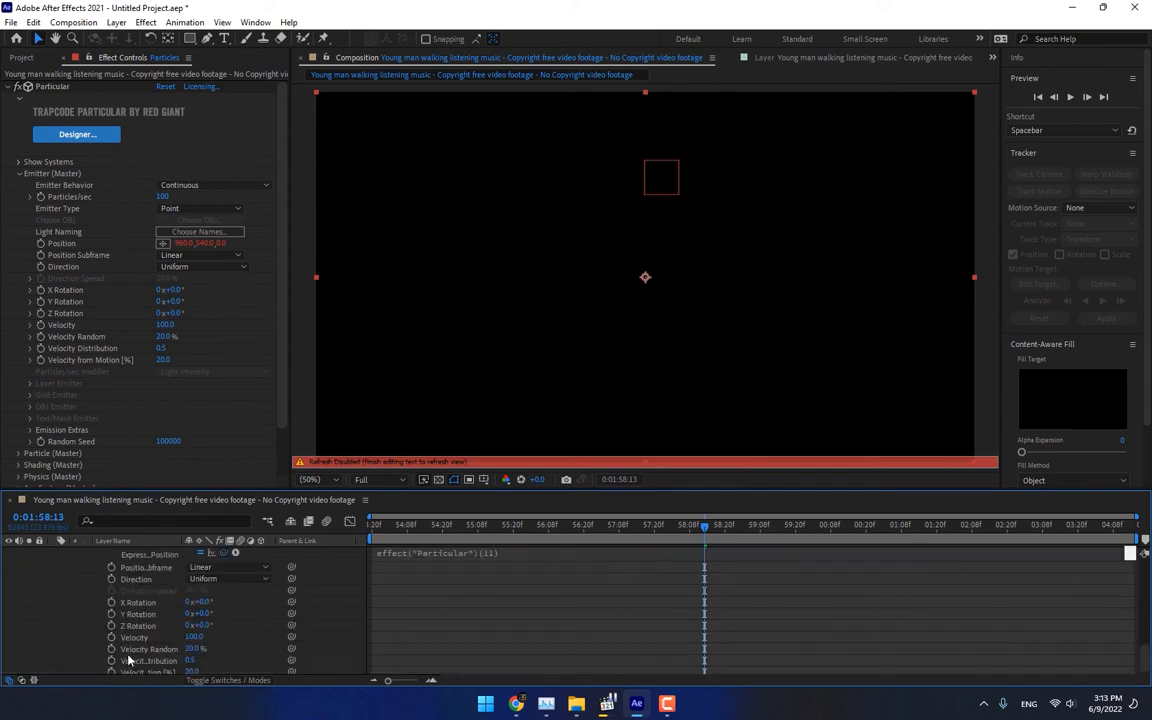
left_click(326, 598)
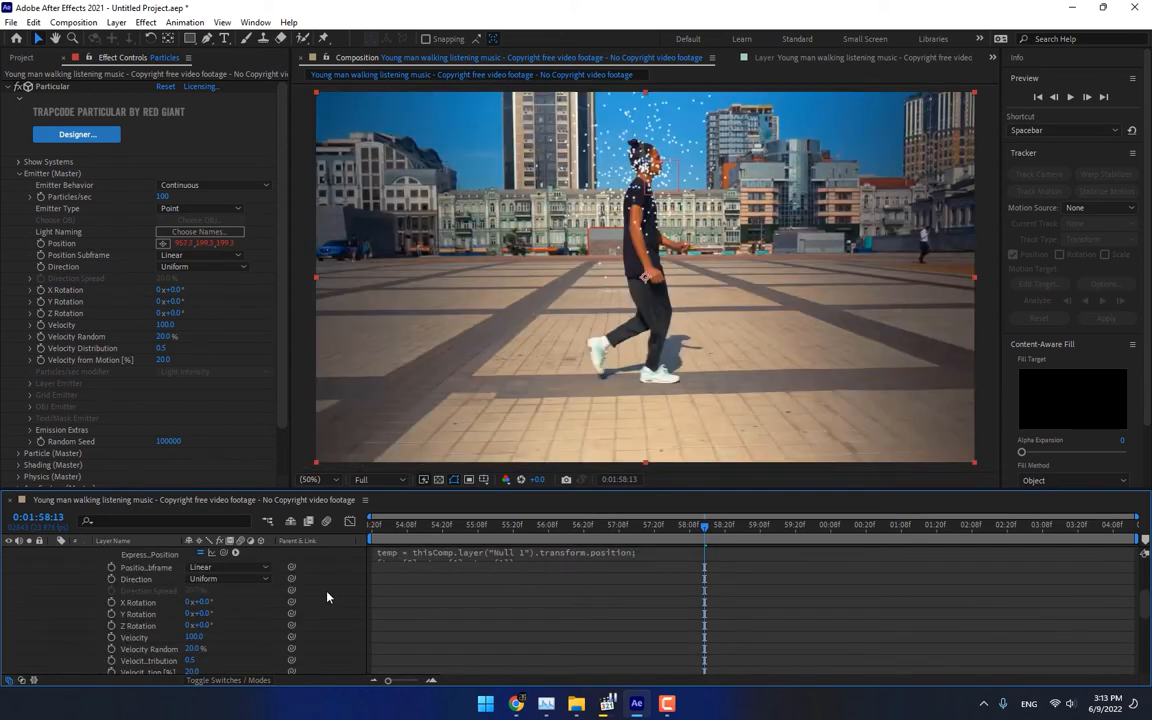
left_click(55, 554)
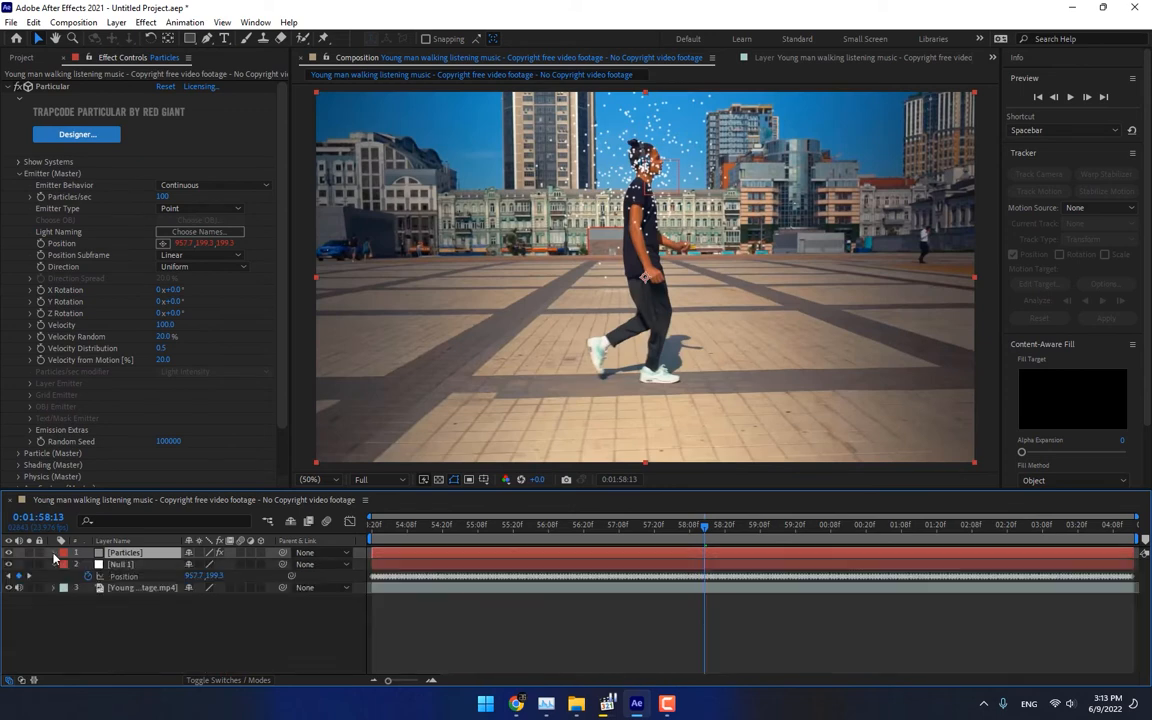
key("space")
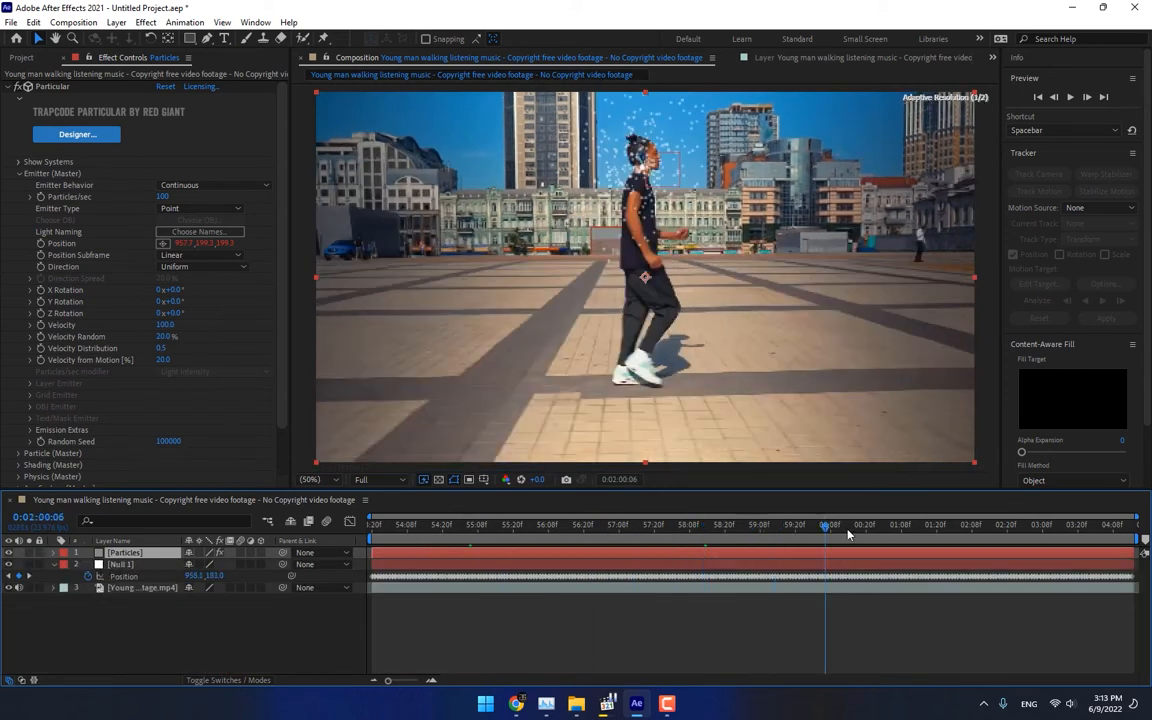
- Set the Particular effect's particle Size Random to 100%
scroll(265, 240, "down", 1)
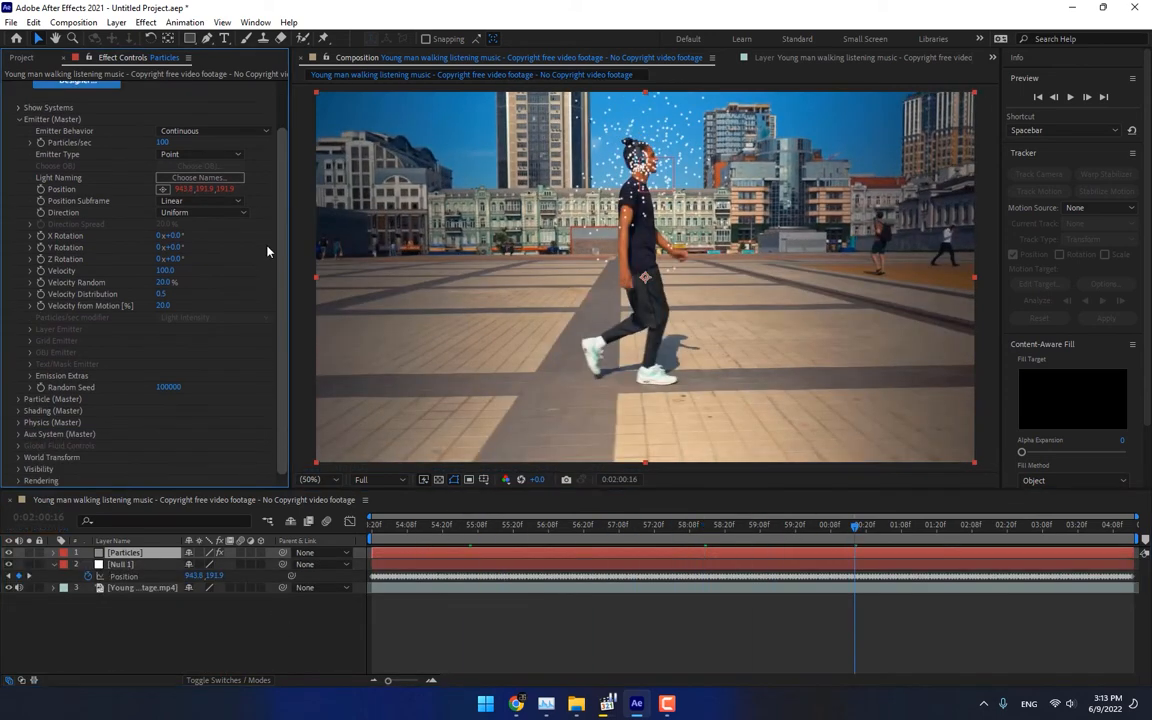
left_click(18, 399)
scroll(24, 404, "down", 3)
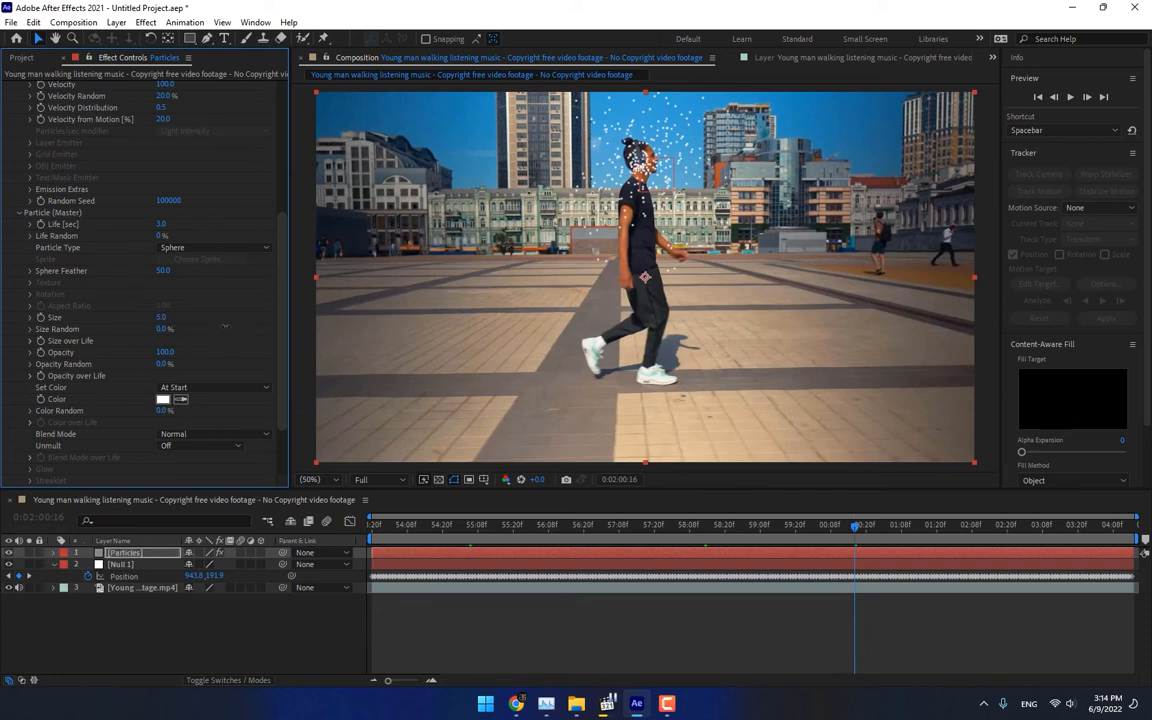
left_click_drag(225, 327, 275, 377)
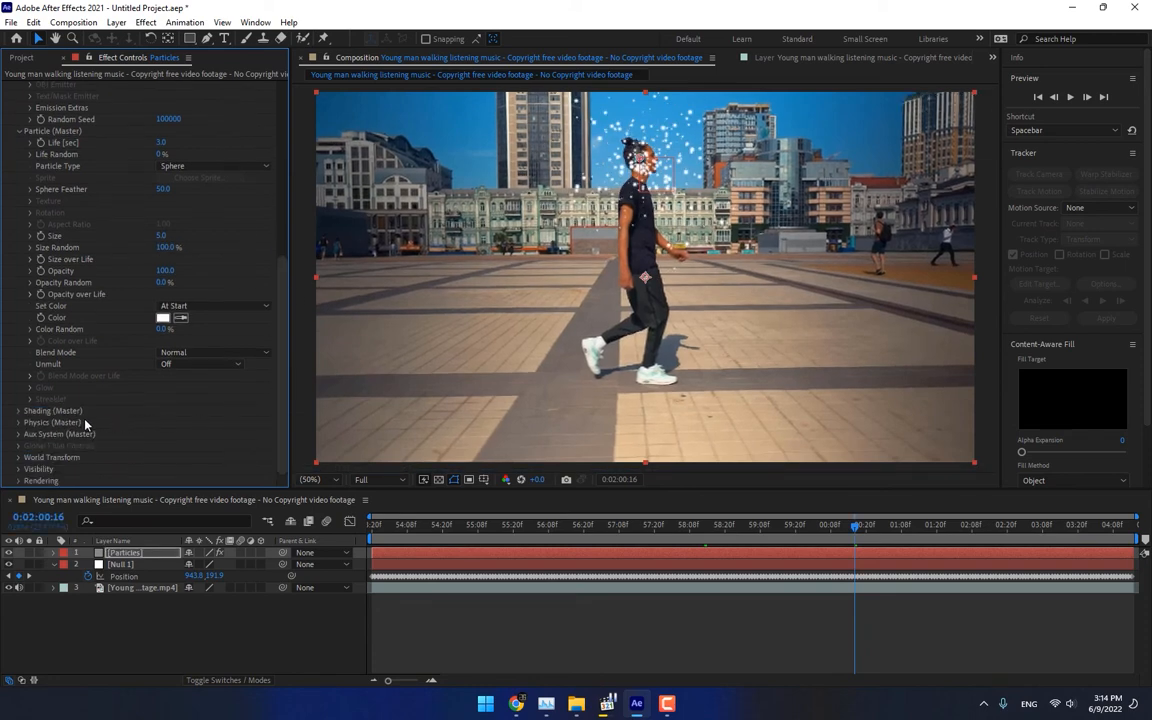
- Set the particle air physics to Wind X -333 and Wind Y -75, and preview the clip from 0:01:54:09
left_click(18, 423)
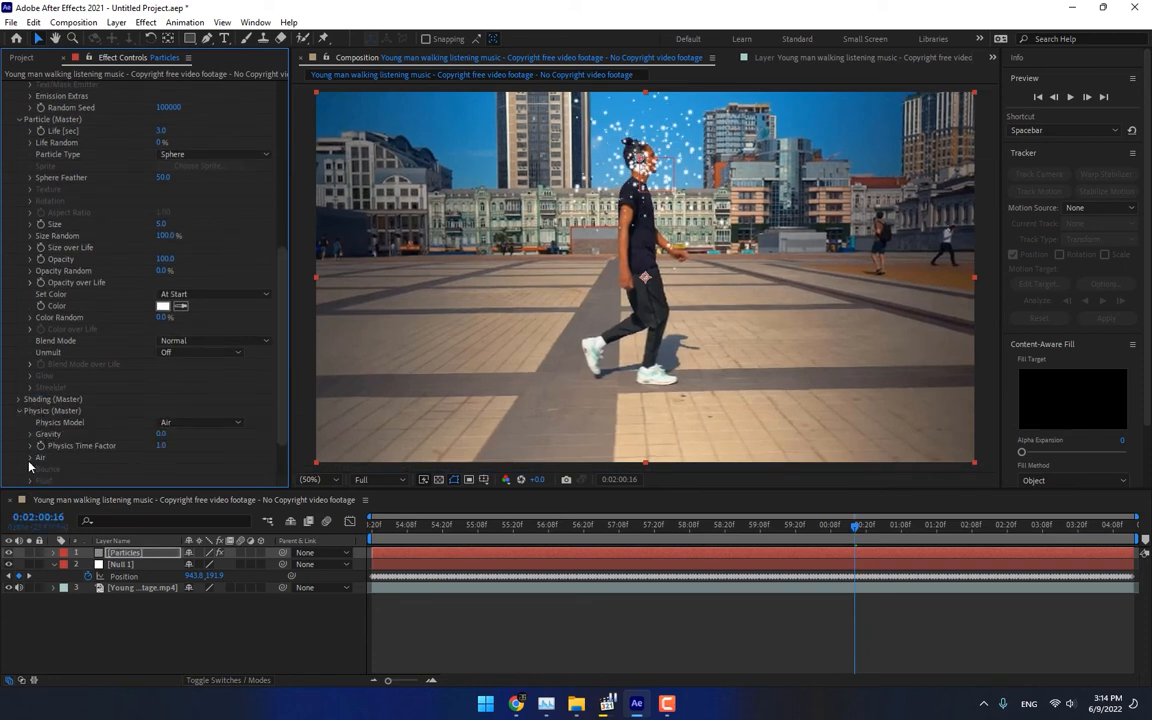
left_click(30, 458)
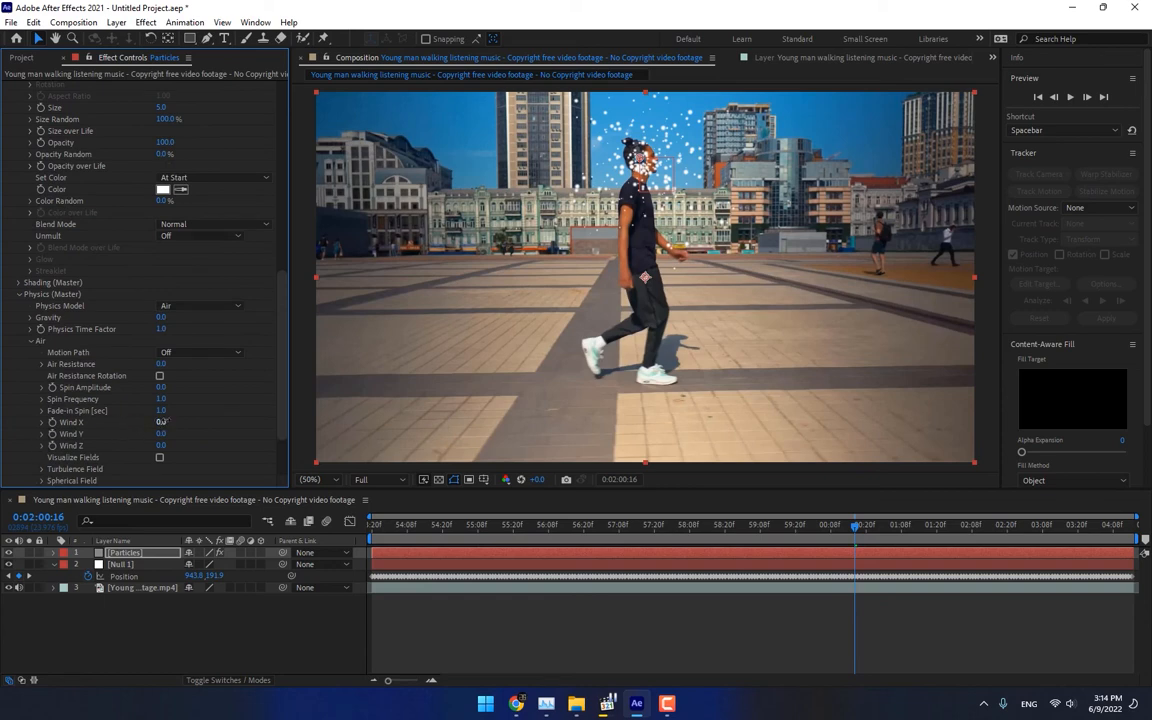
left_click_drag(233, 427, 20, 501)
left_click_drag(166, 434, 119, 445)
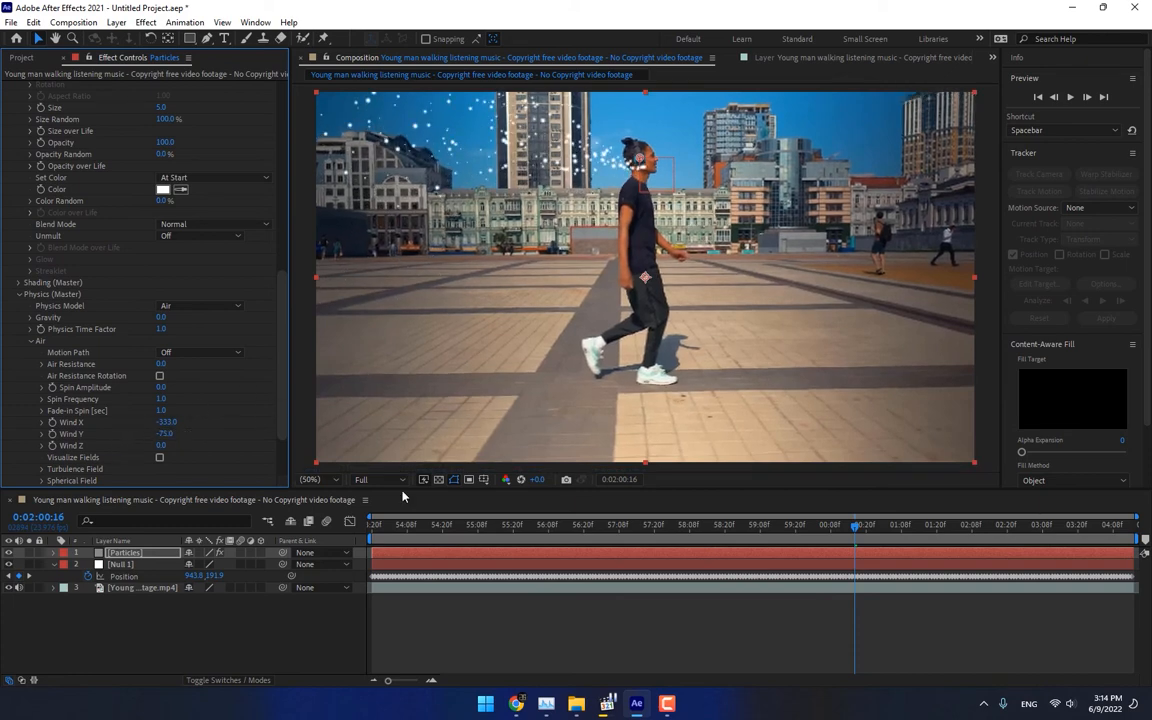
left_click(410, 525)
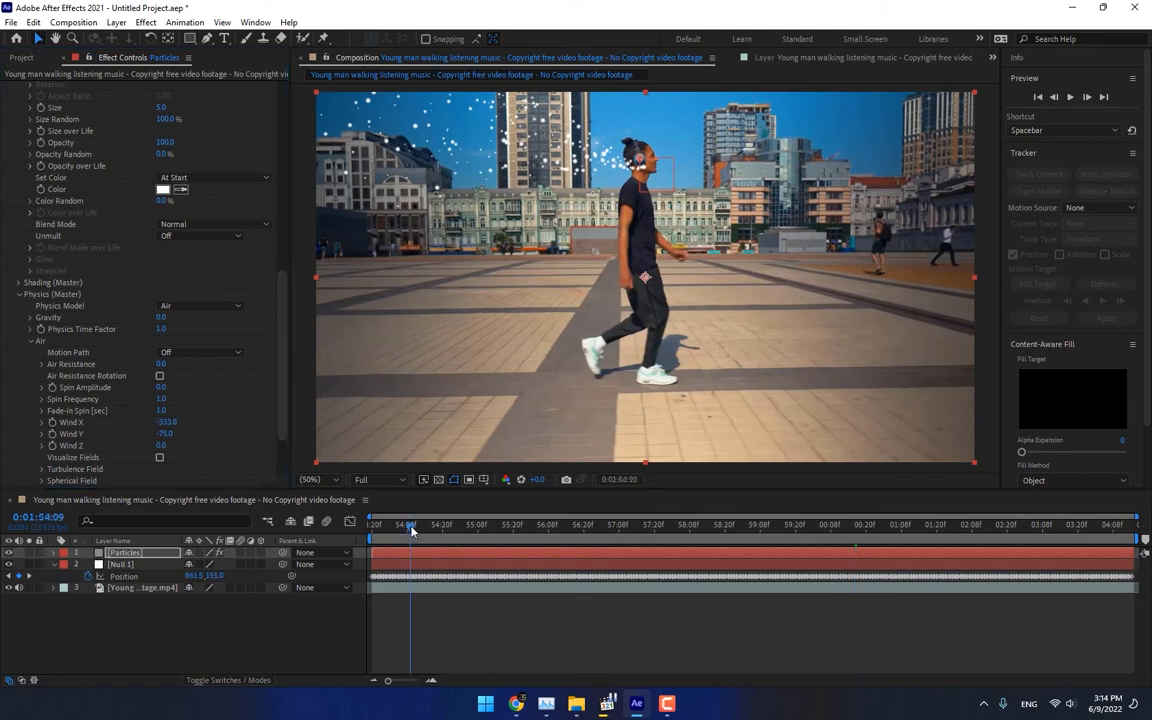
left_click(1070, 97)
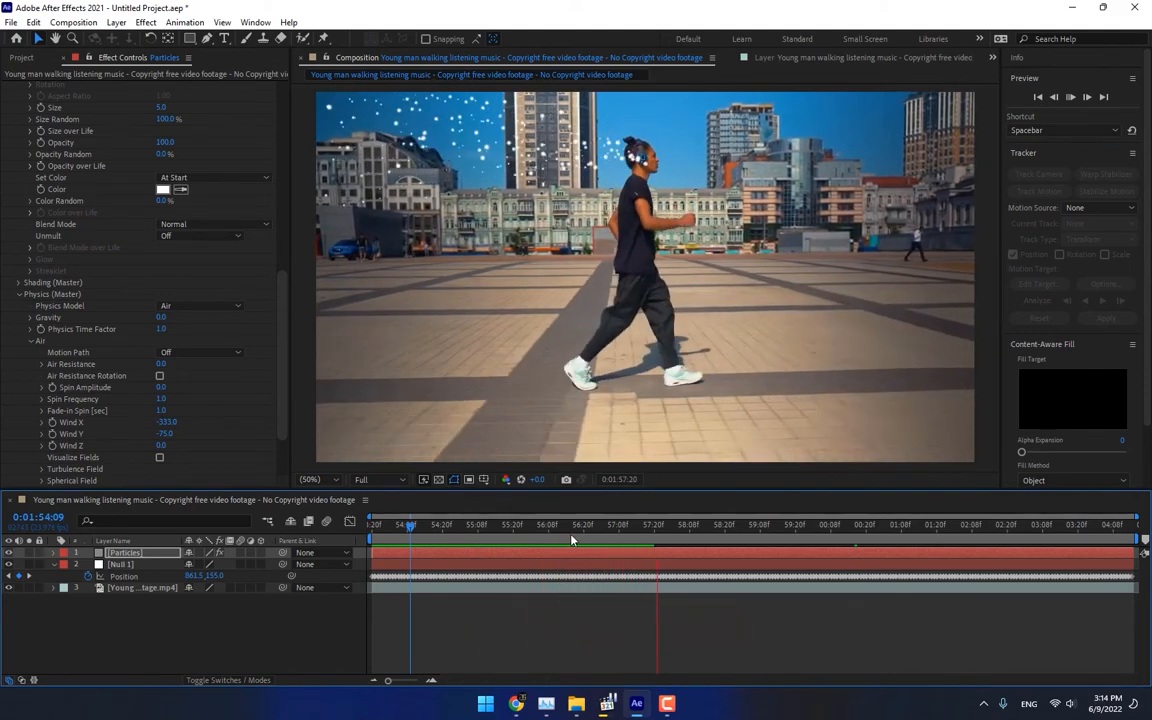
left_click_drag(502, 525, 566, 529)
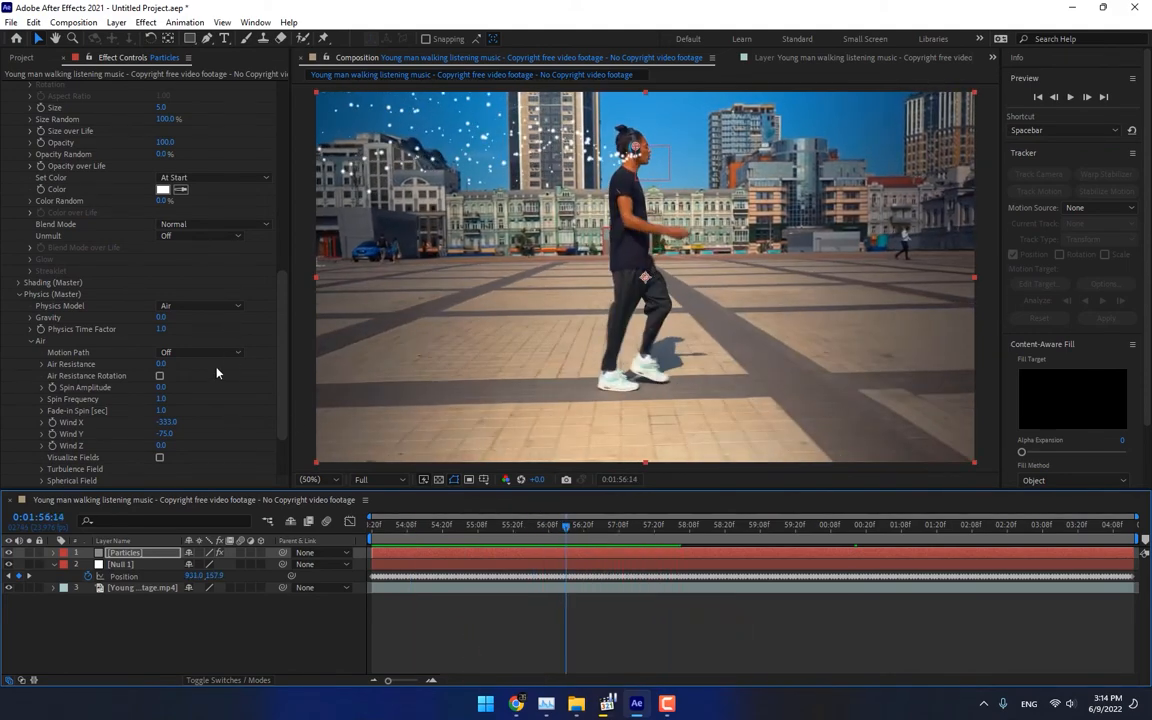
- Set the particles' Turbulence Field Affect Position to 182 and preview the motion from 0:01:54:20
left_click(42, 469)
scroll(46, 470, "down", 3)
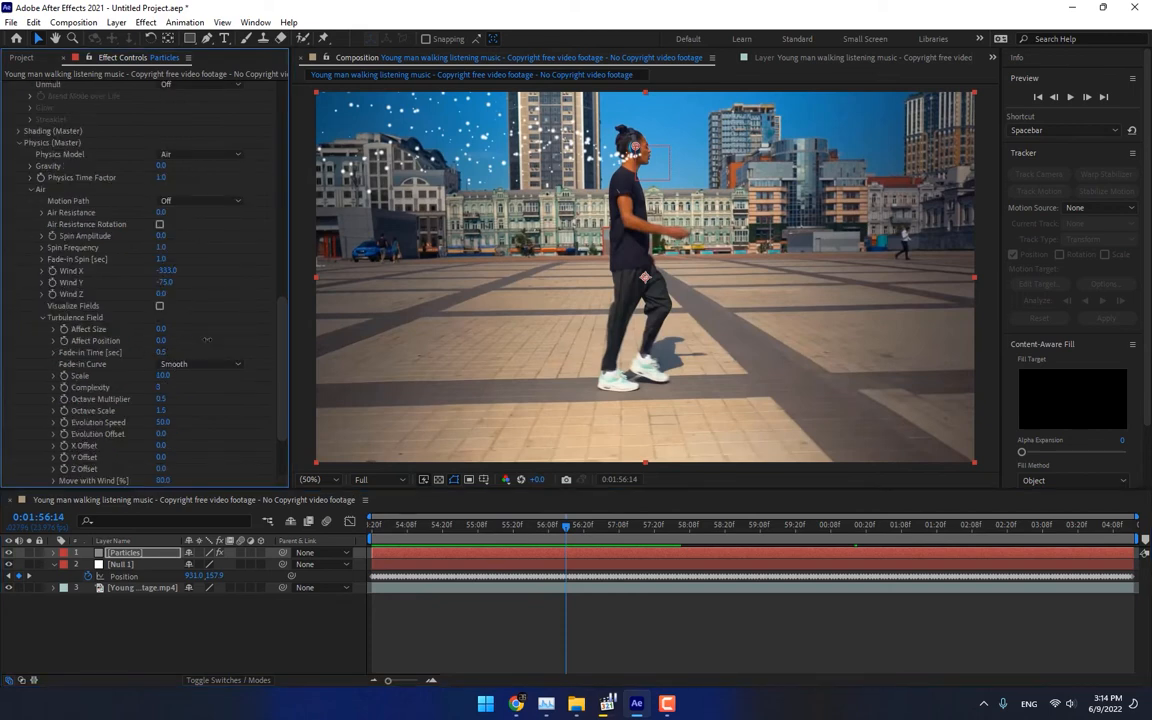
left_click_drag(206, 340, 310, 392)
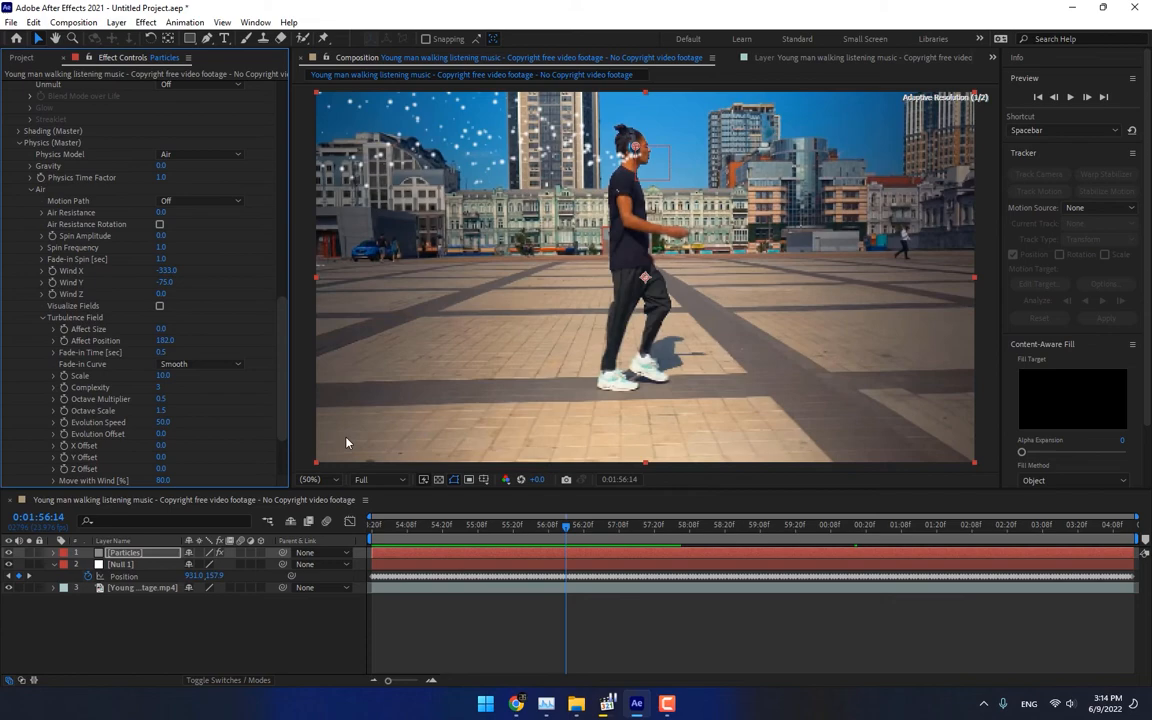
left_click(442, 524)
left_click(1069, 97)
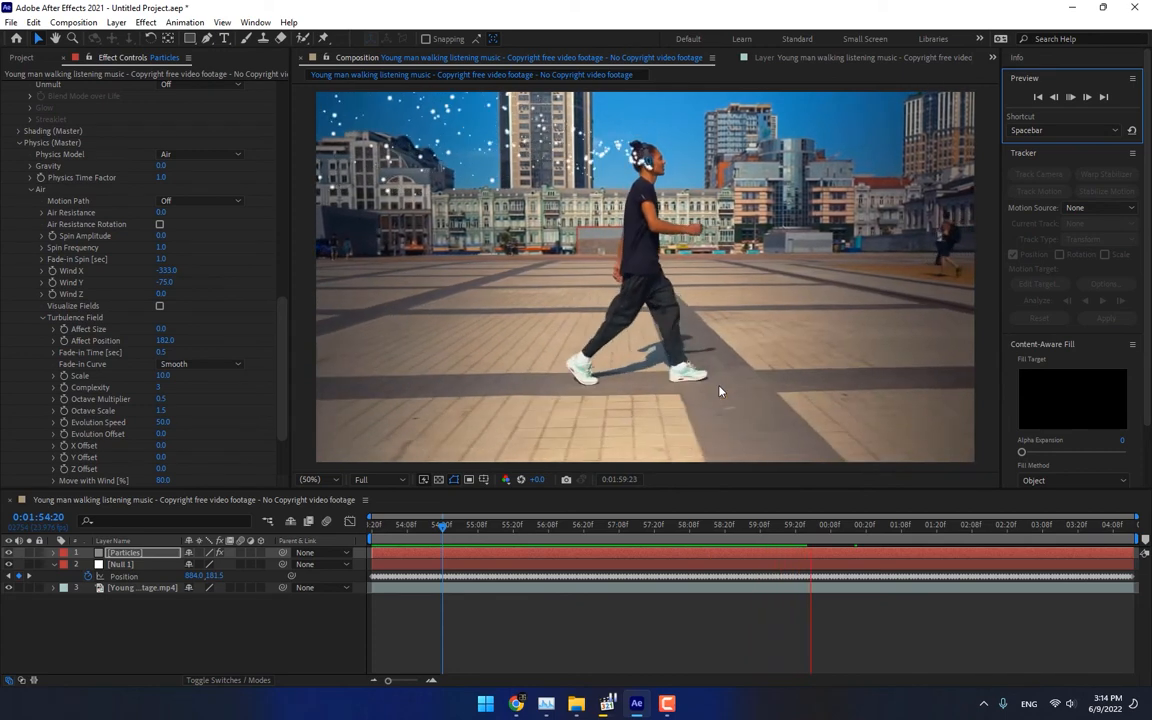
key("space")
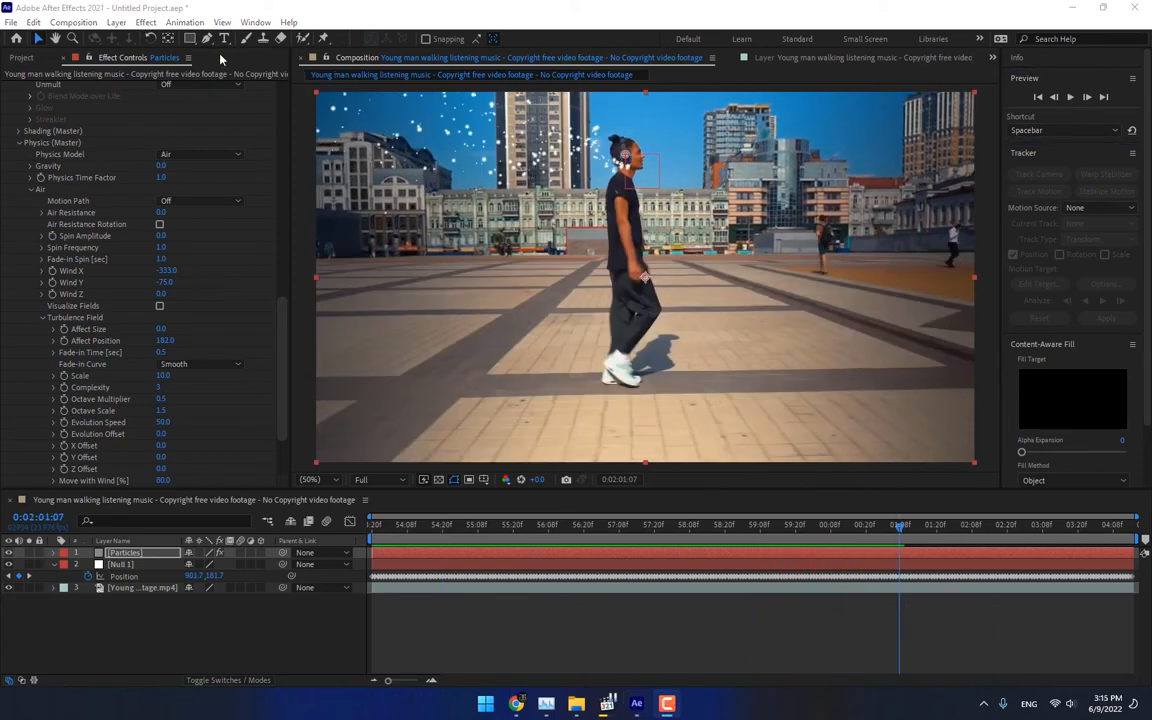
- Create a new composition named "Music Icons" at 150 x 150 px, 29.97 fps, with a duration of 0;00;00;04
key("ctrl+n")
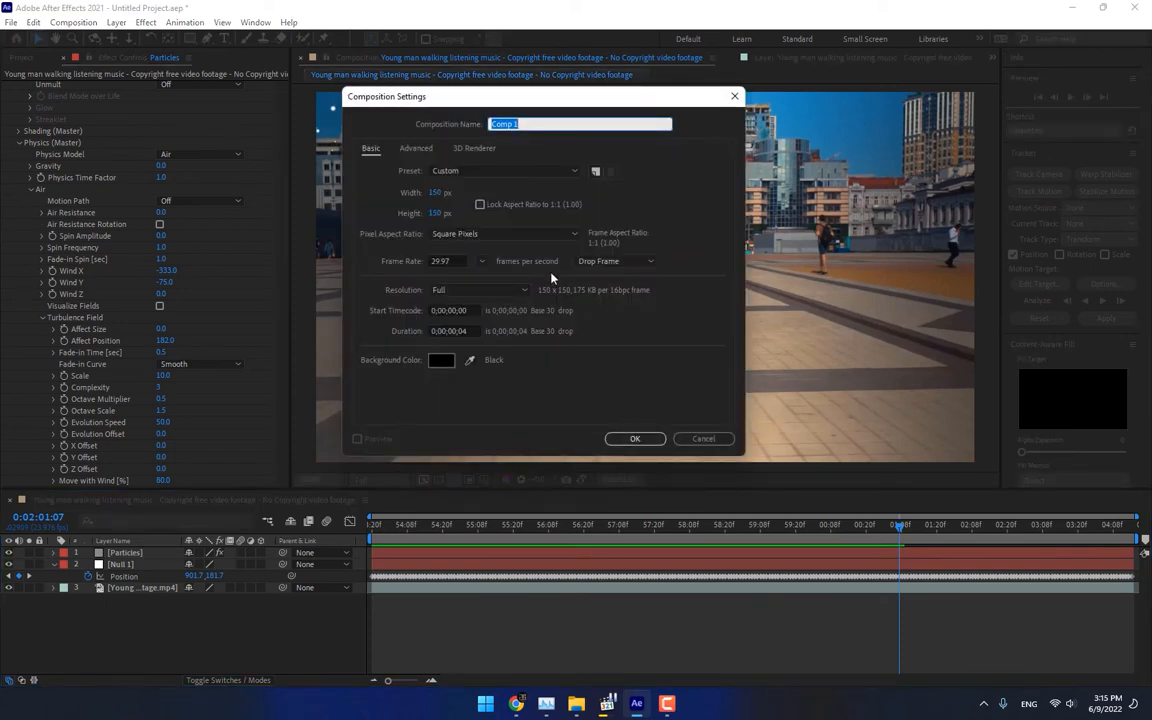
type("Music Icons")
left_click(437, 193)
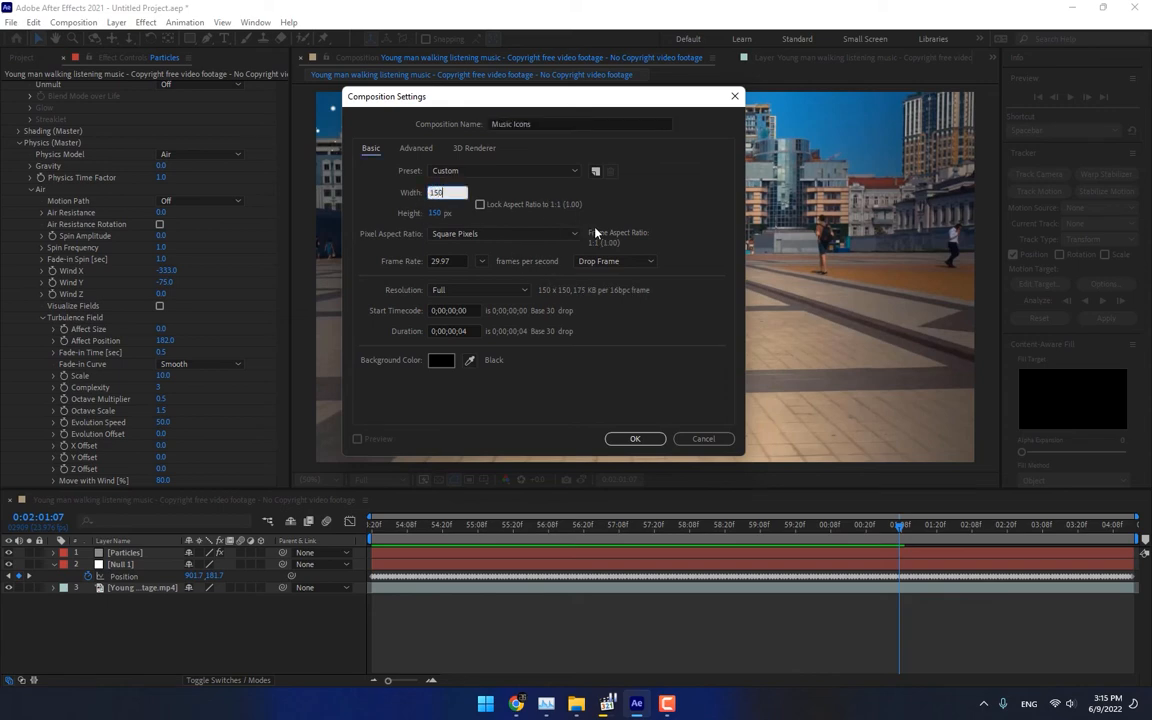
key("Tab")
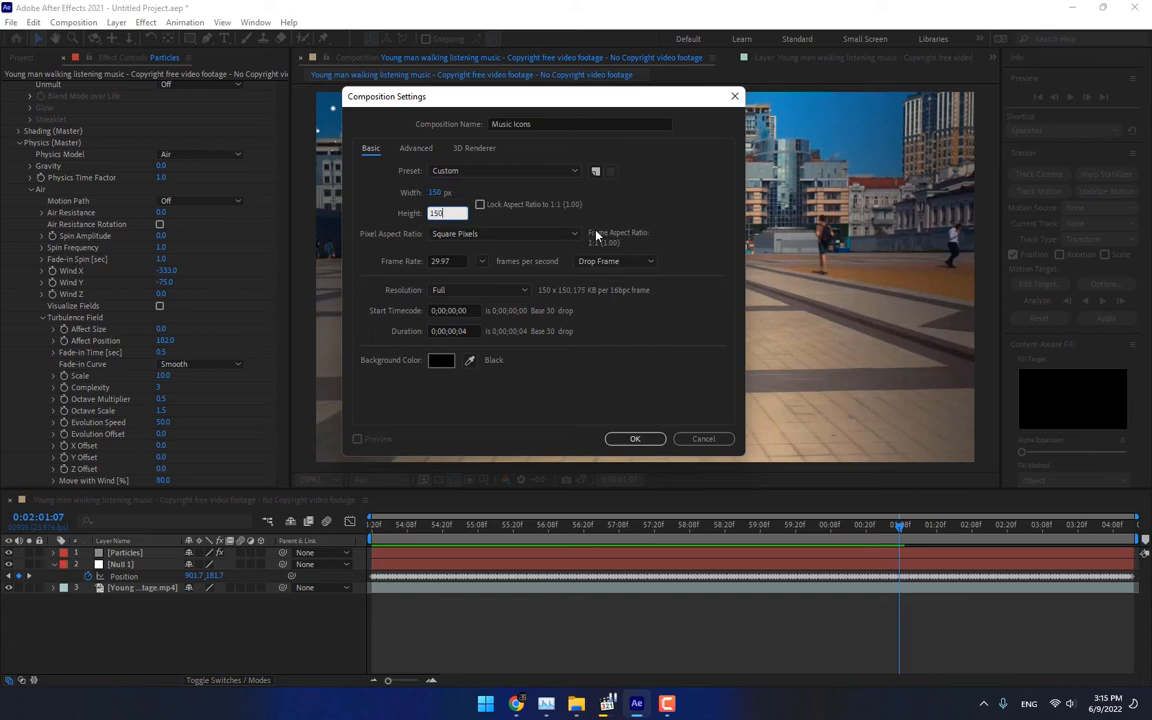
left_click(469, 332)
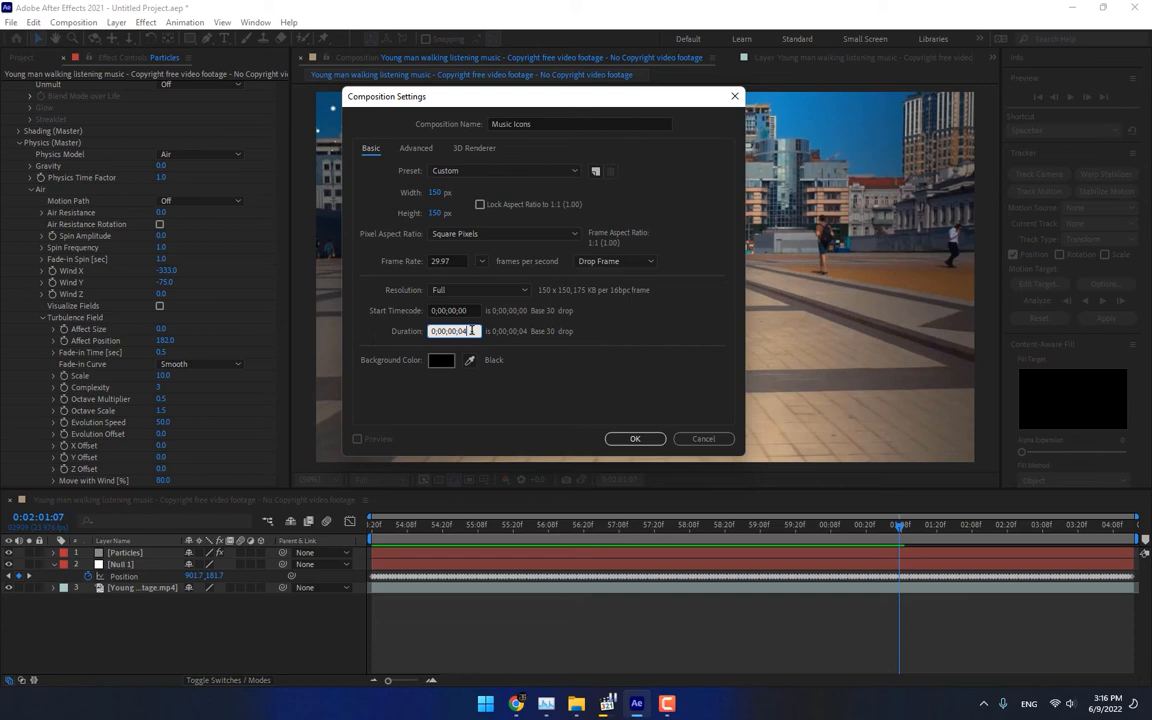
left_click(660, 438)
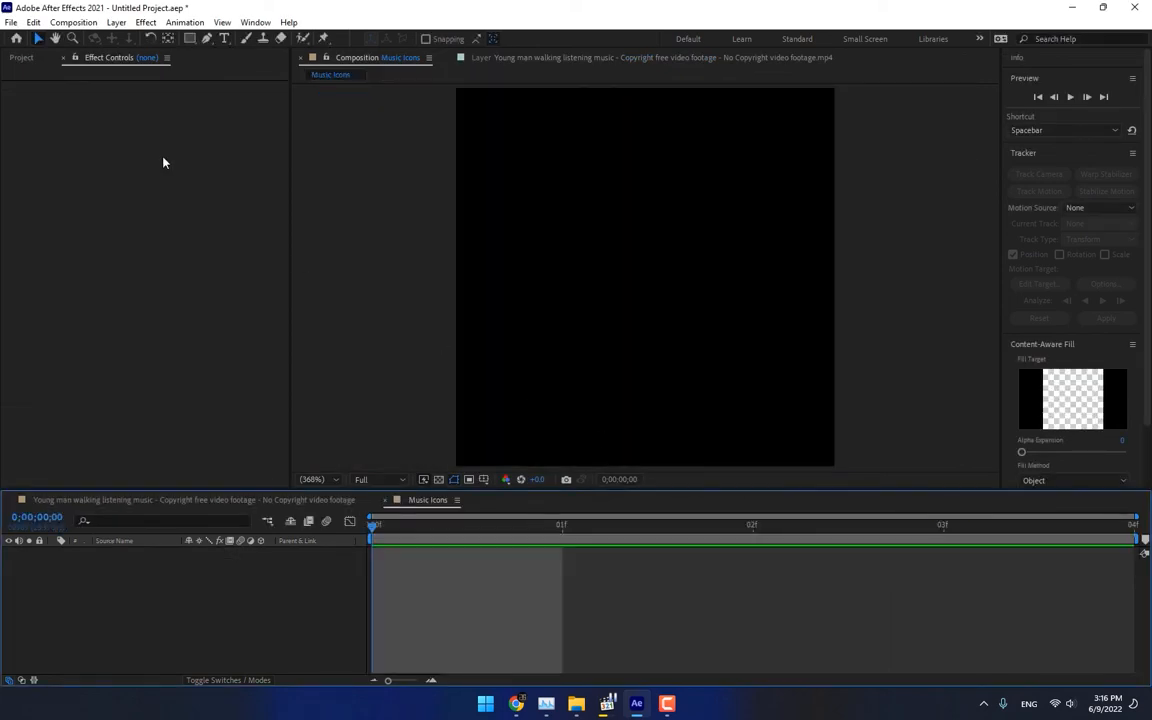
- Import the images 727299, 727337 and 4122770 from the Desktop folder into the project as footage
left_click(24, 58)
double_click(120, 288)
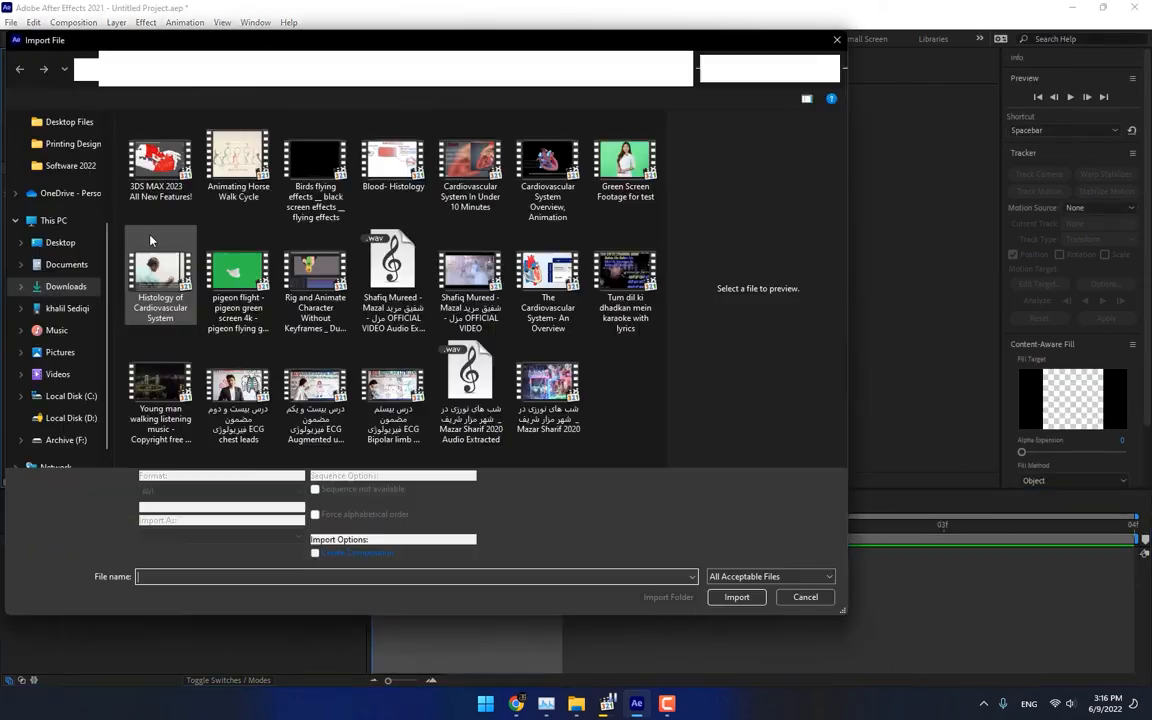
left_click(60, 242)
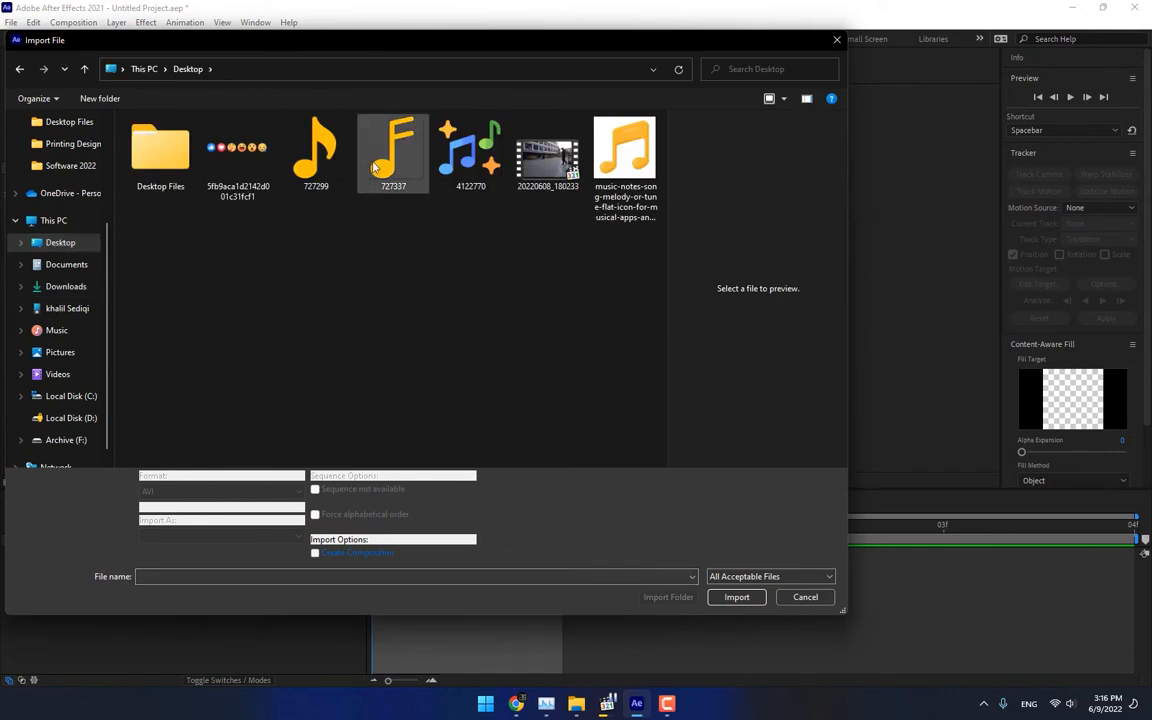
left_click(381, 166)
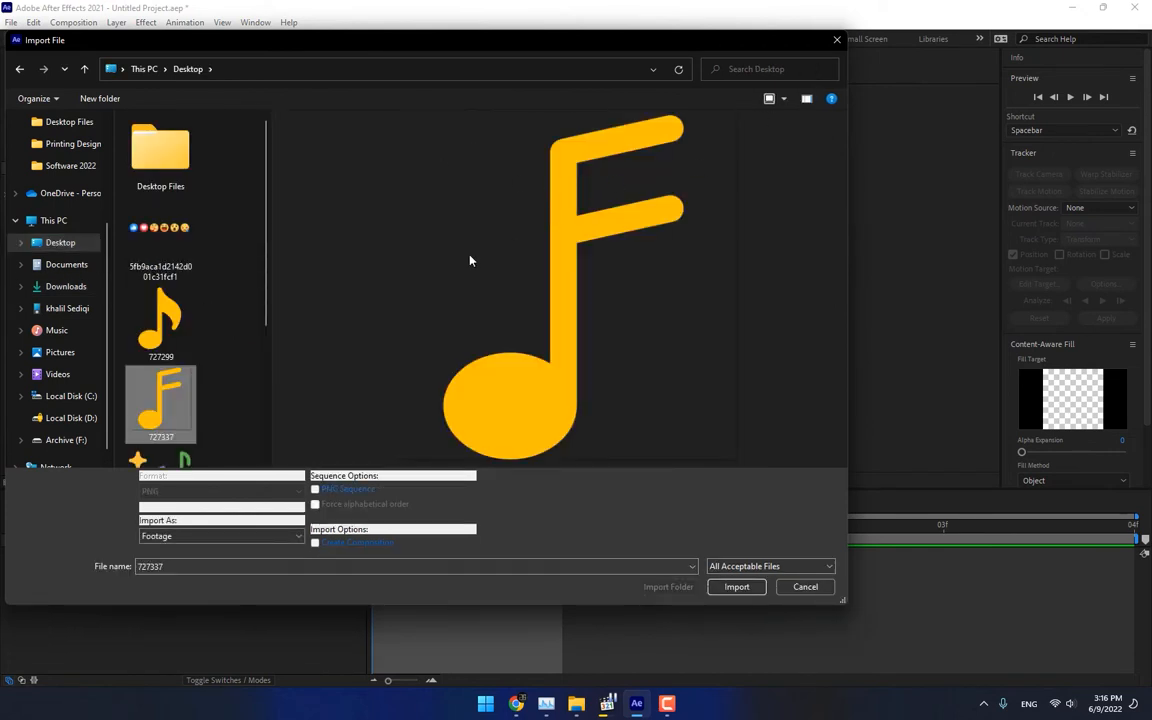
left_click(771, 99)
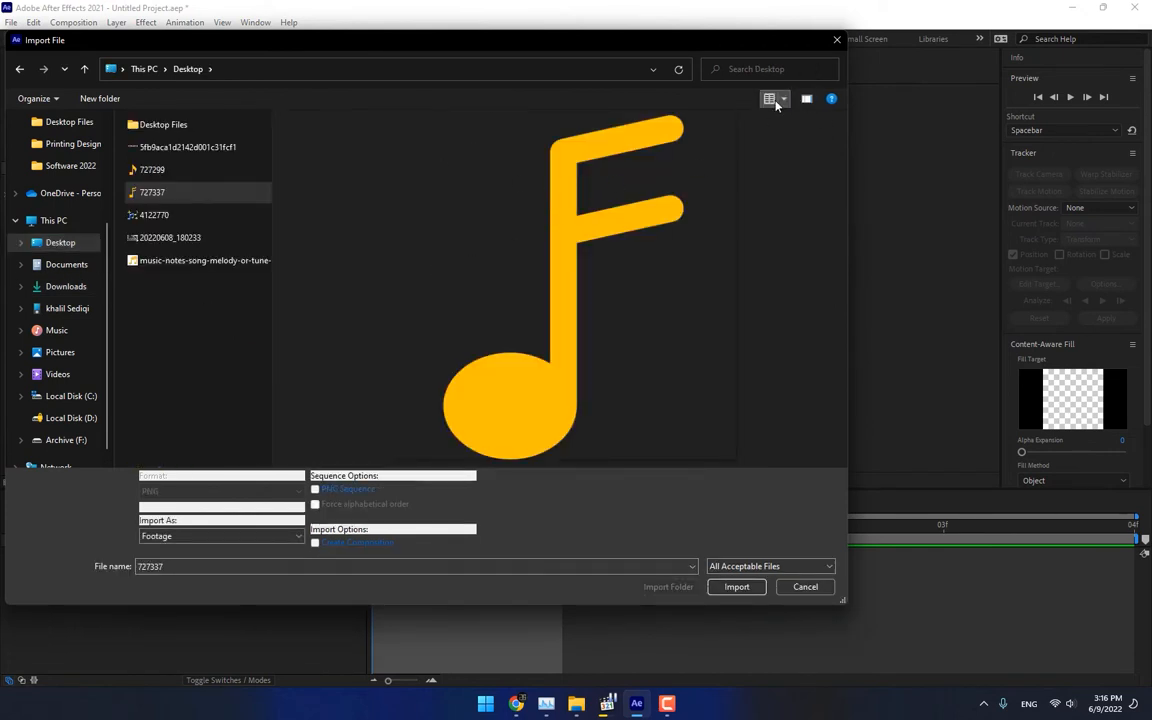
left_click(807, 99)
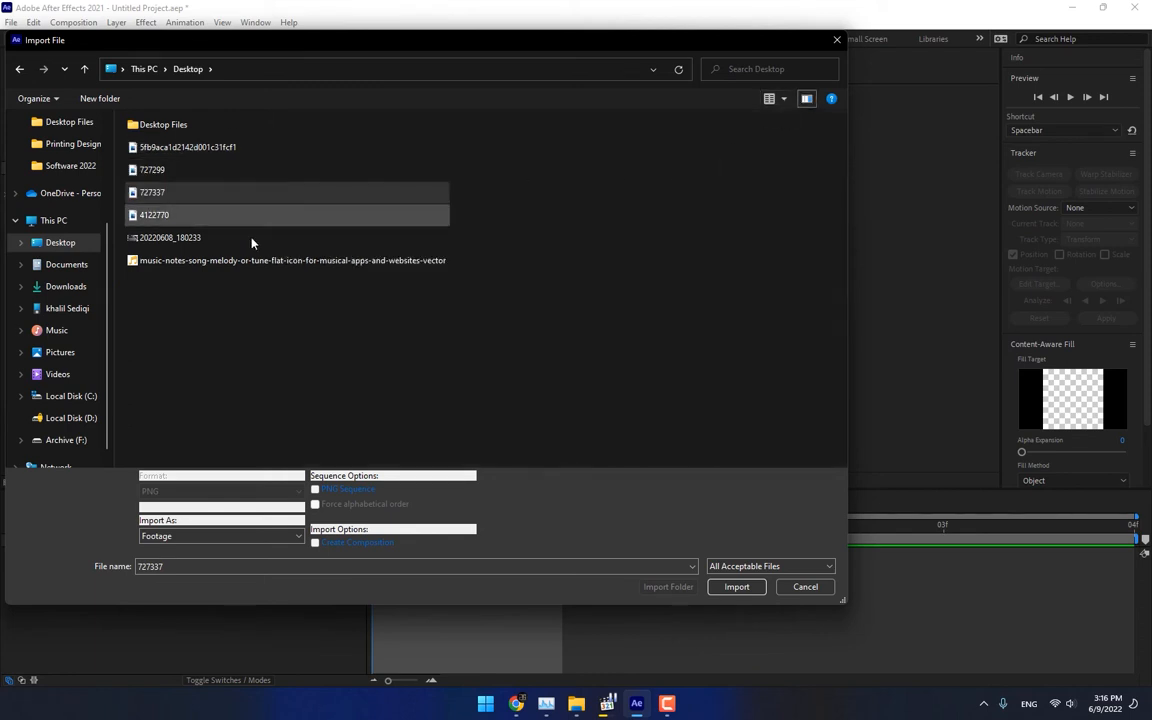
scroll(233, 222, "up", 1, "ctrl")
scroll(240, 226, "up", 2, "ctrl")
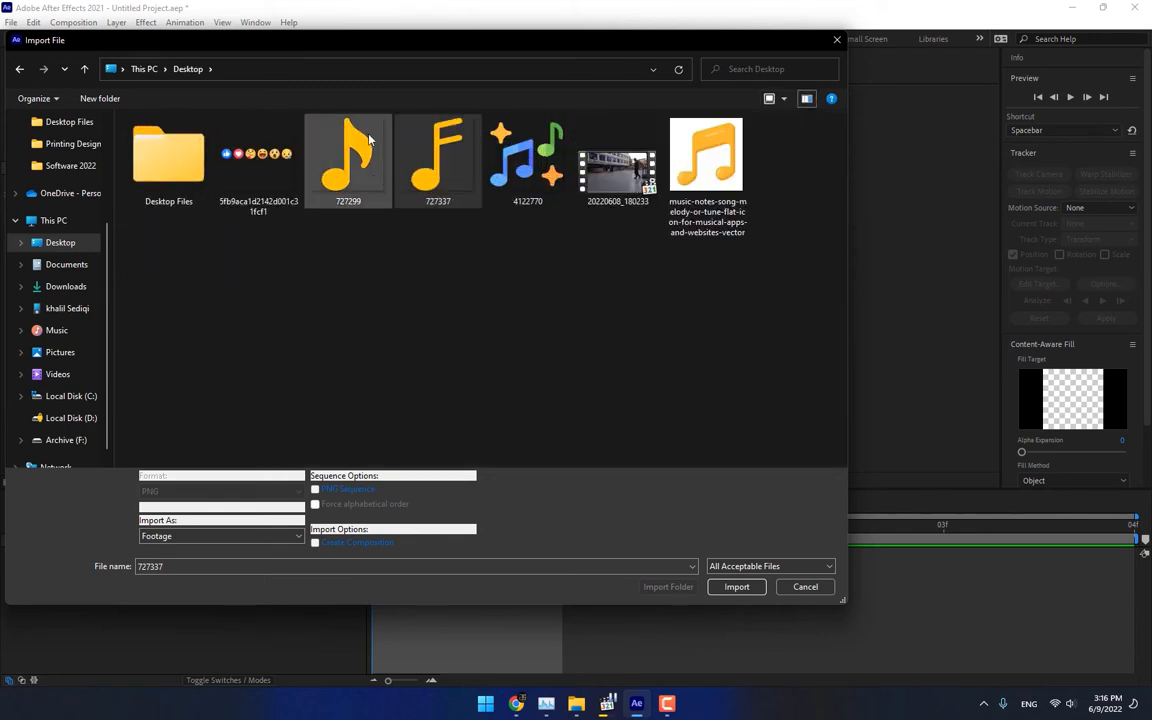
left_click(376, 166, "ctrl")
left_click(527, 160, "ctrl")
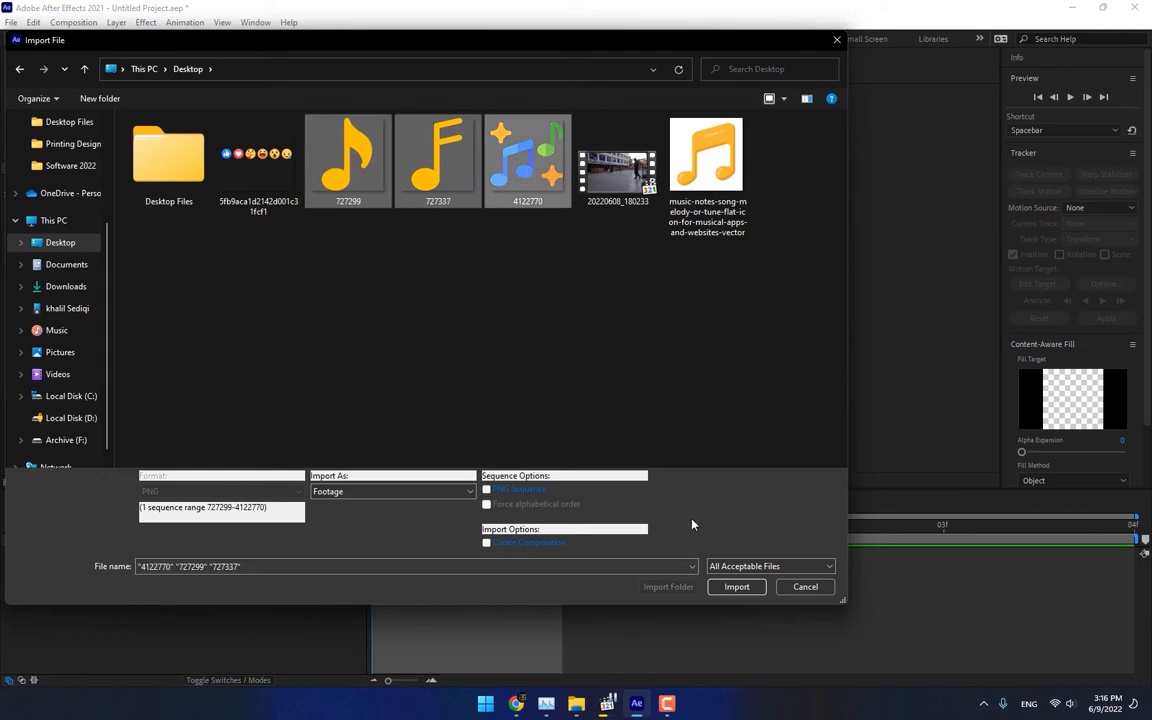
left_click(736, 587)
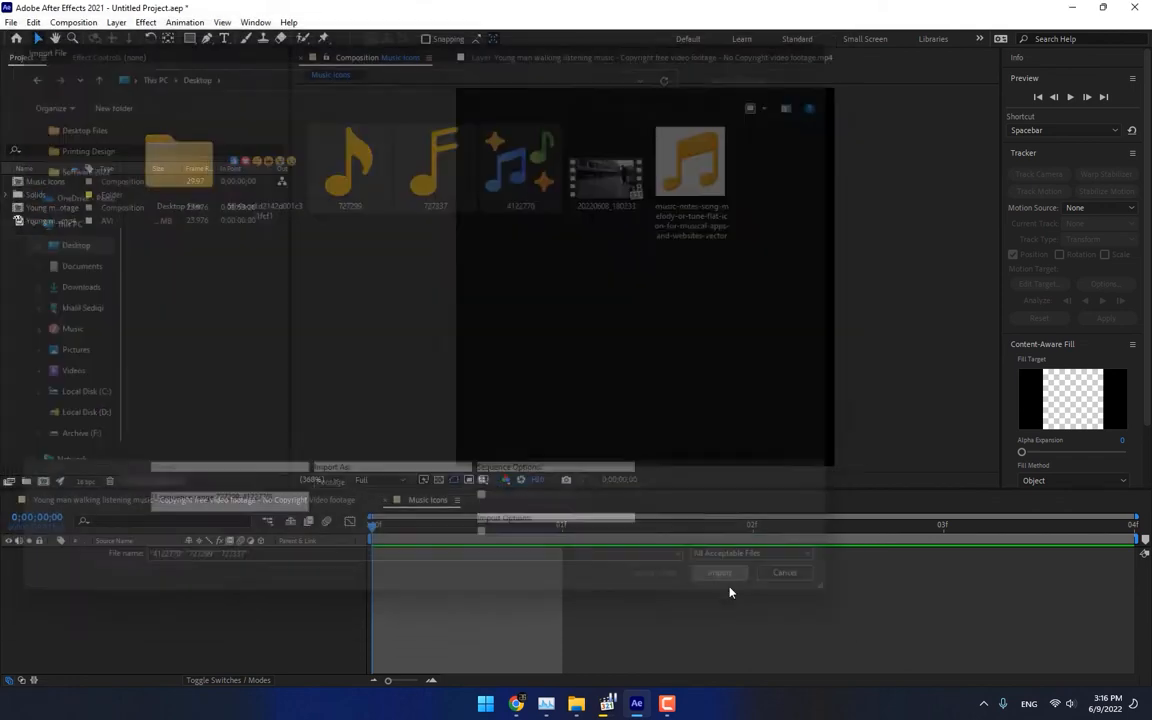
- Add 727299.png to the Music Icons composition at 29% scale and trim it to the first frame, ending at 01f
left_click(53, 183)
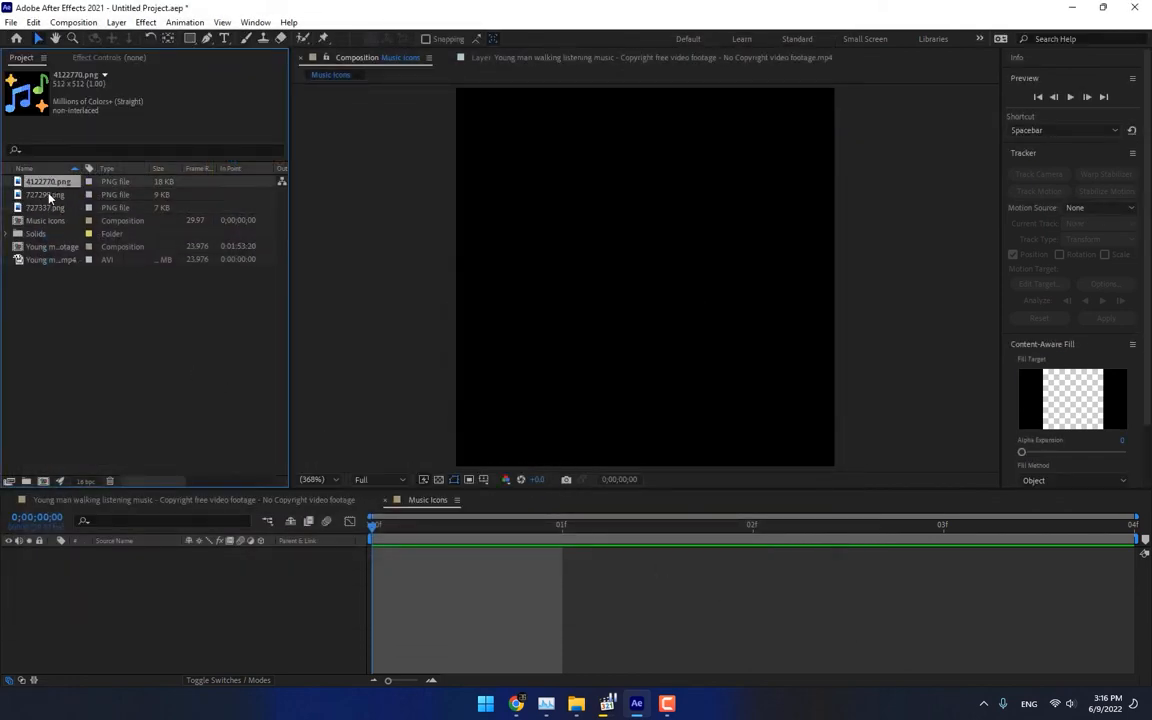
left_click_drag(48, 197, 673, 312)
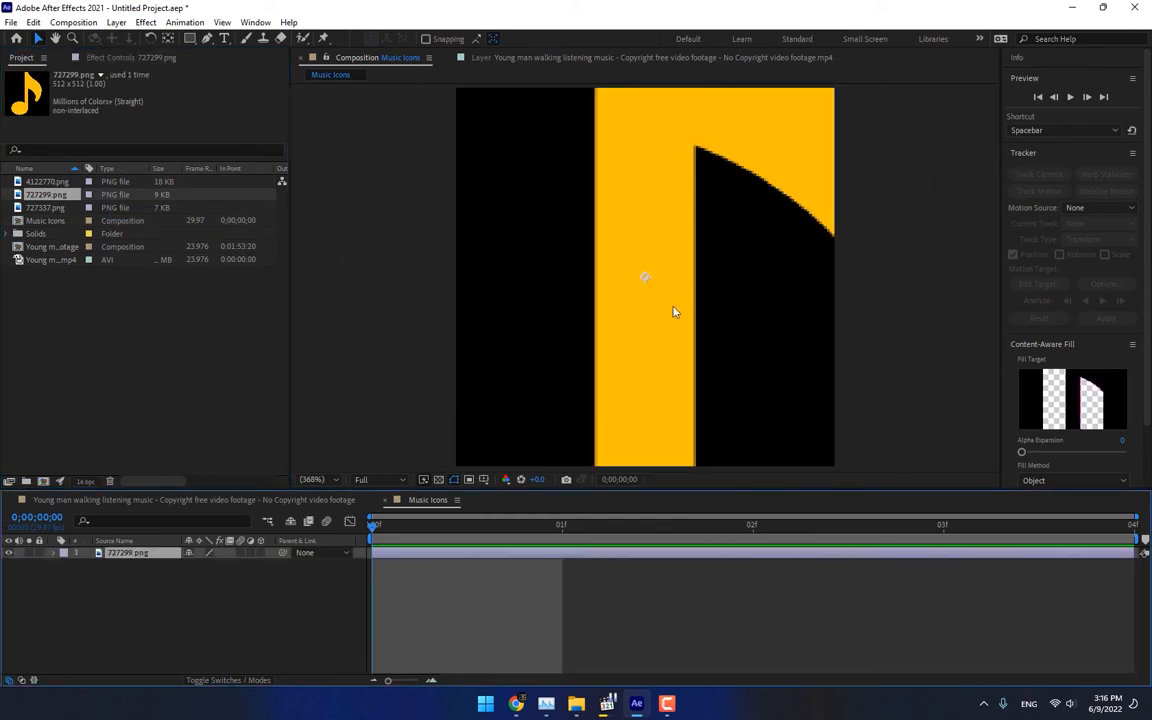
key("s")
left_click_drag(210, 564, 201, 589)
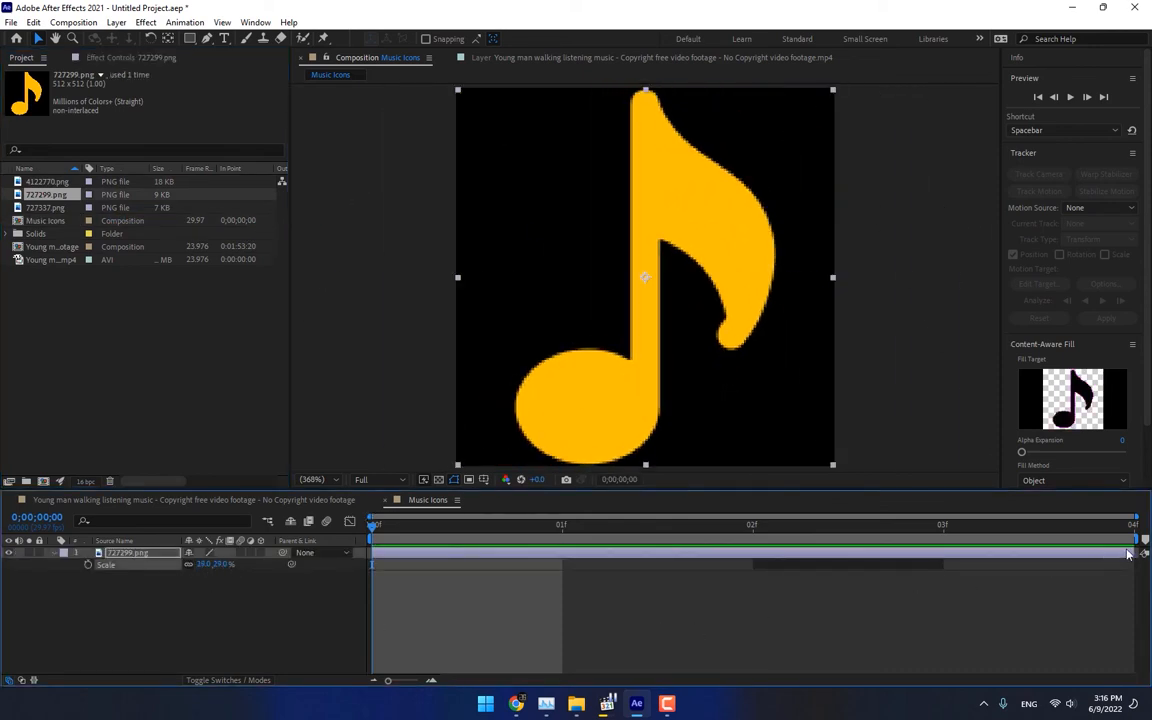
left_click_drag(1131, 553, 561, 553)
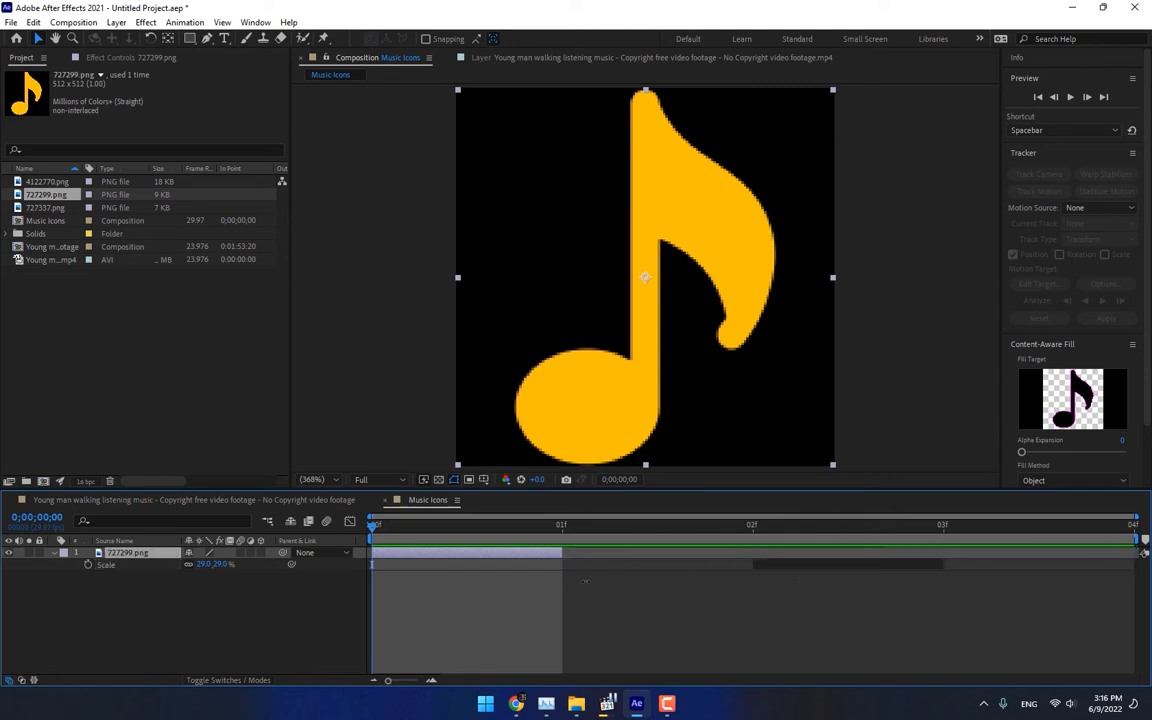
- At frame 01f, add 4122770.png to the composition, scale it to 35%, and reposition it so the blue double note fits the frame
left_click(540, 532)
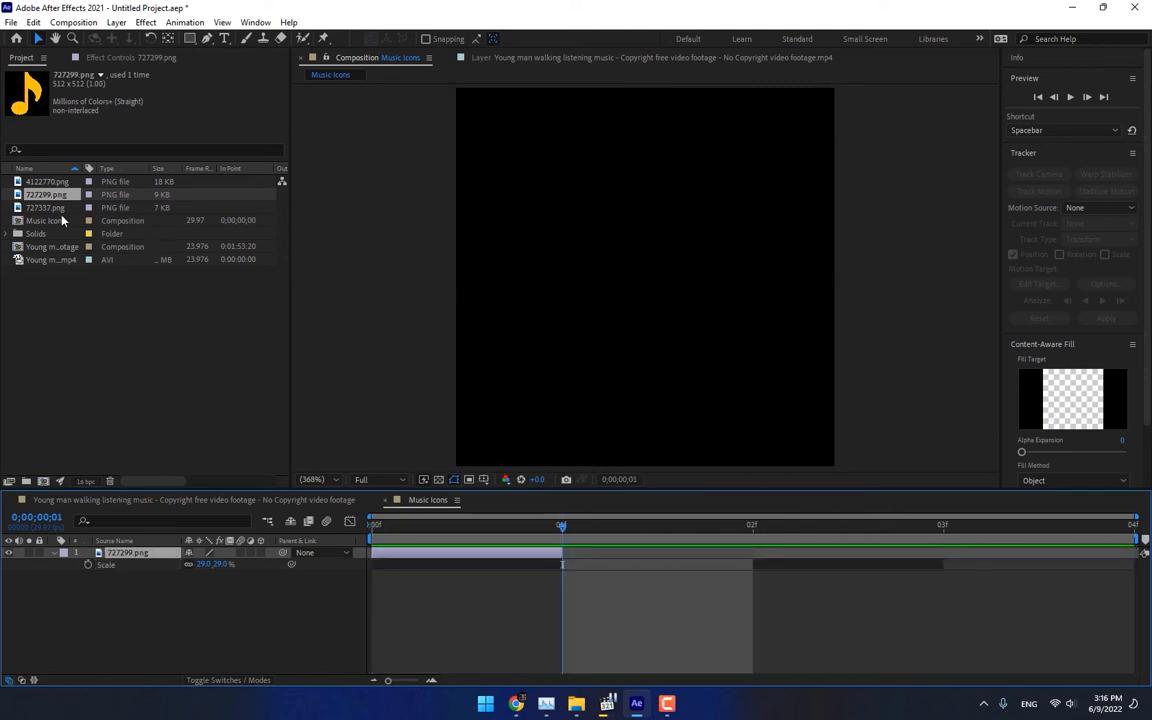
left_click_drag(45, 207, 67, 224)
left_click_drag(47, 181, 655, 300)
key("s")
left_click_drag(223, 564, 186, 564)
left_click_drag(629, 388, 696, 344)
- Draw a closed Pen mask around the blue double note on the 4122770.png layer to isolate it from the other icons
left_click(207, 38)
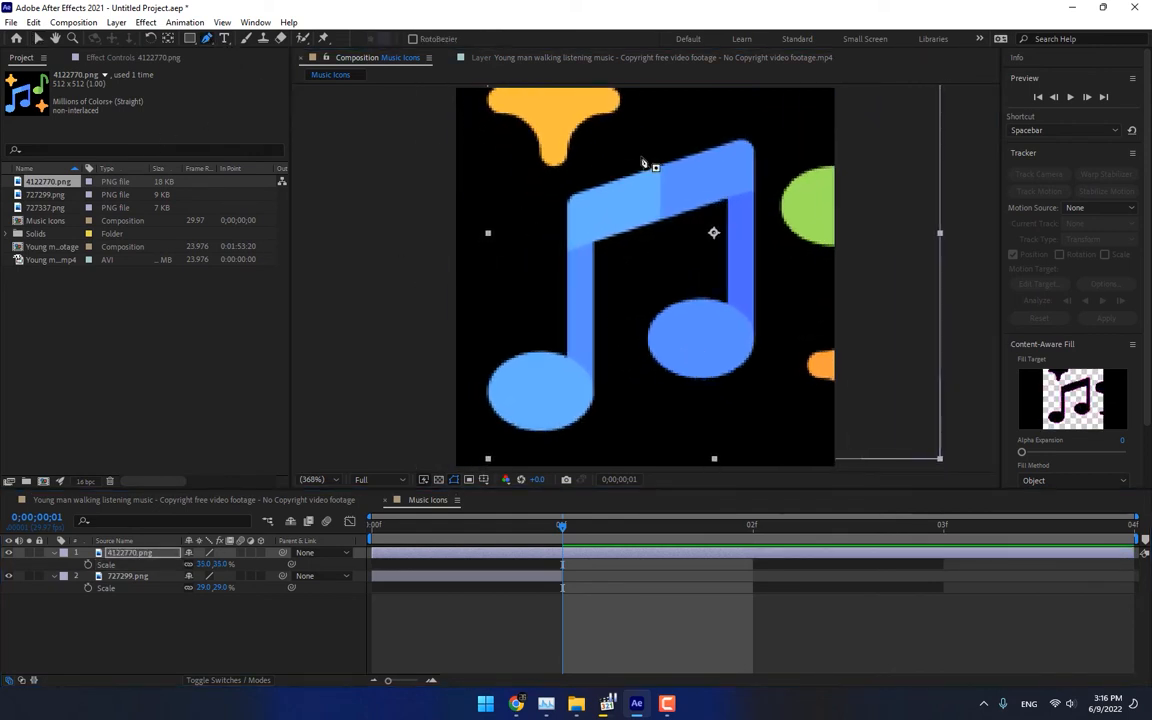
left_click(656, 133)
left_click(537, 188)
left_click(516, 278)
left_click(469, 395)
left_click(518, 463)
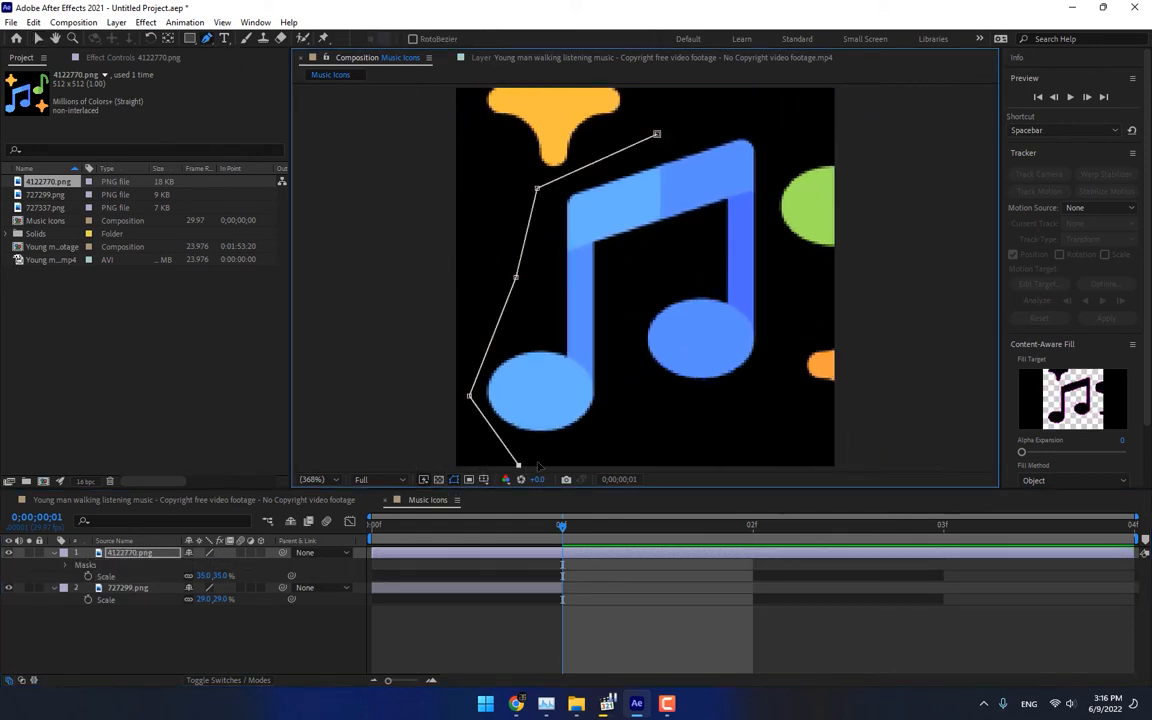
left_click(658, 447)
left_click(765, 398)
left_click(794, 306)
left_click(769, 203)
left_click(771, 134)
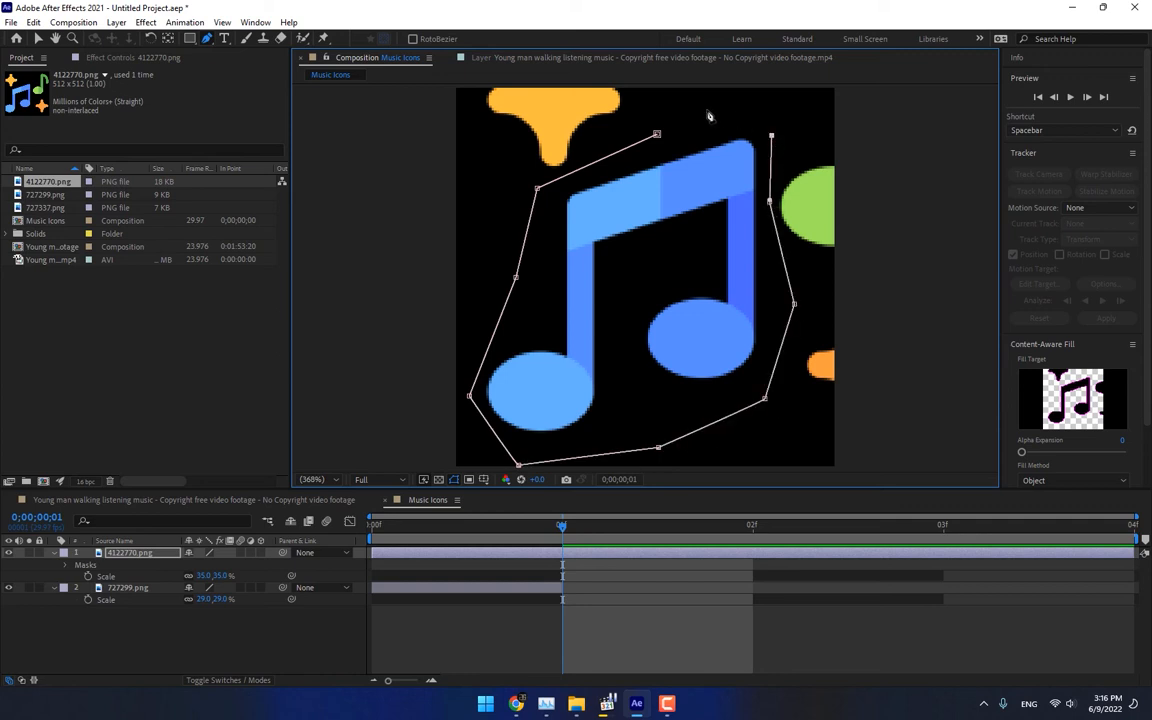
left_click(700, 112)
left_click(656, 133)
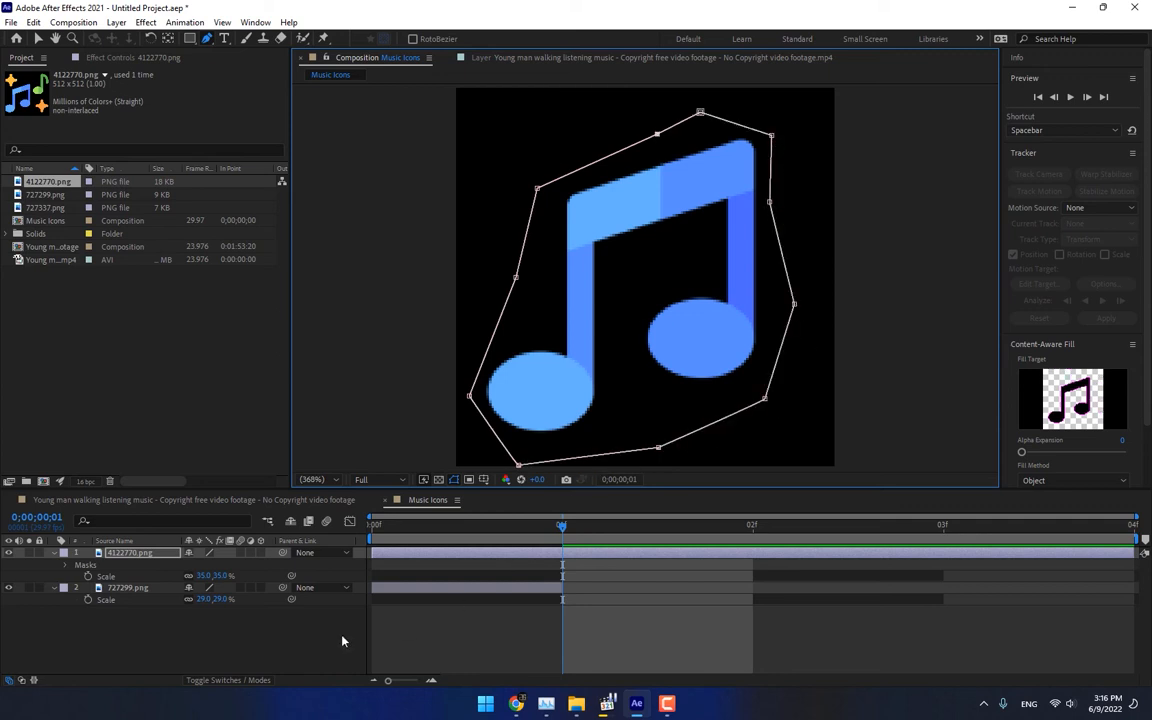
- Trim the masked blue note layer to span 01f to 02f, and move the current time to frame 02f
left_click_drag(383, 553, 562, 553)
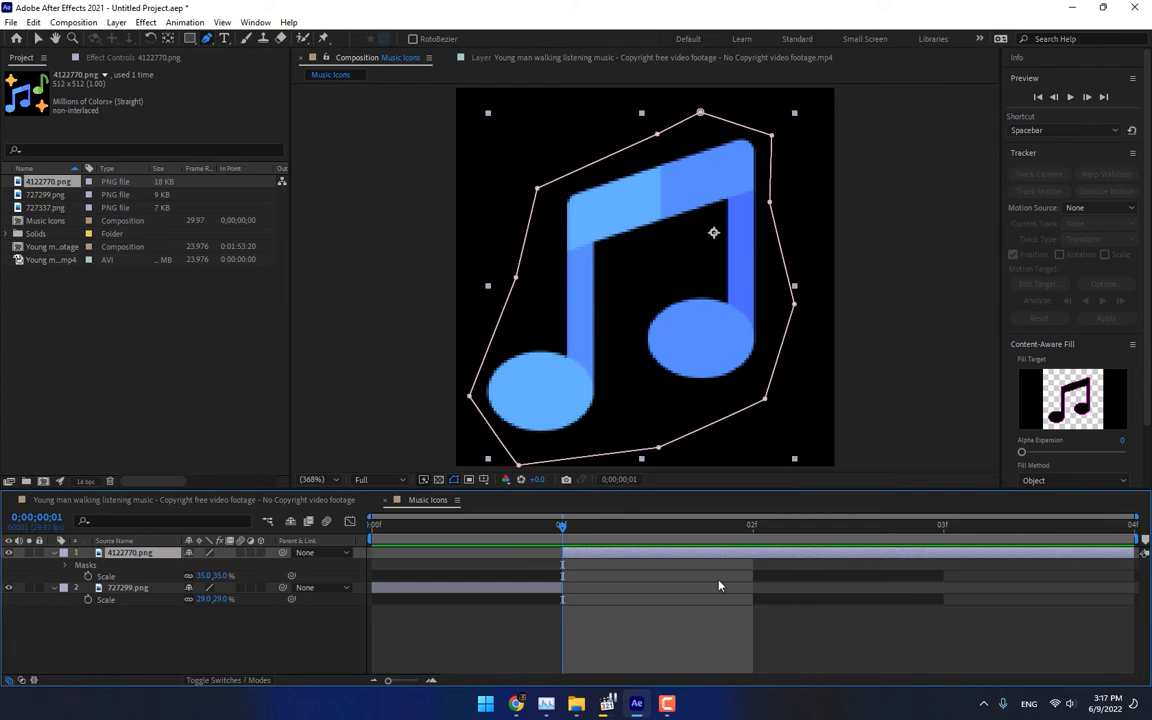
left_click_drag(1098, 555, 752, 555)
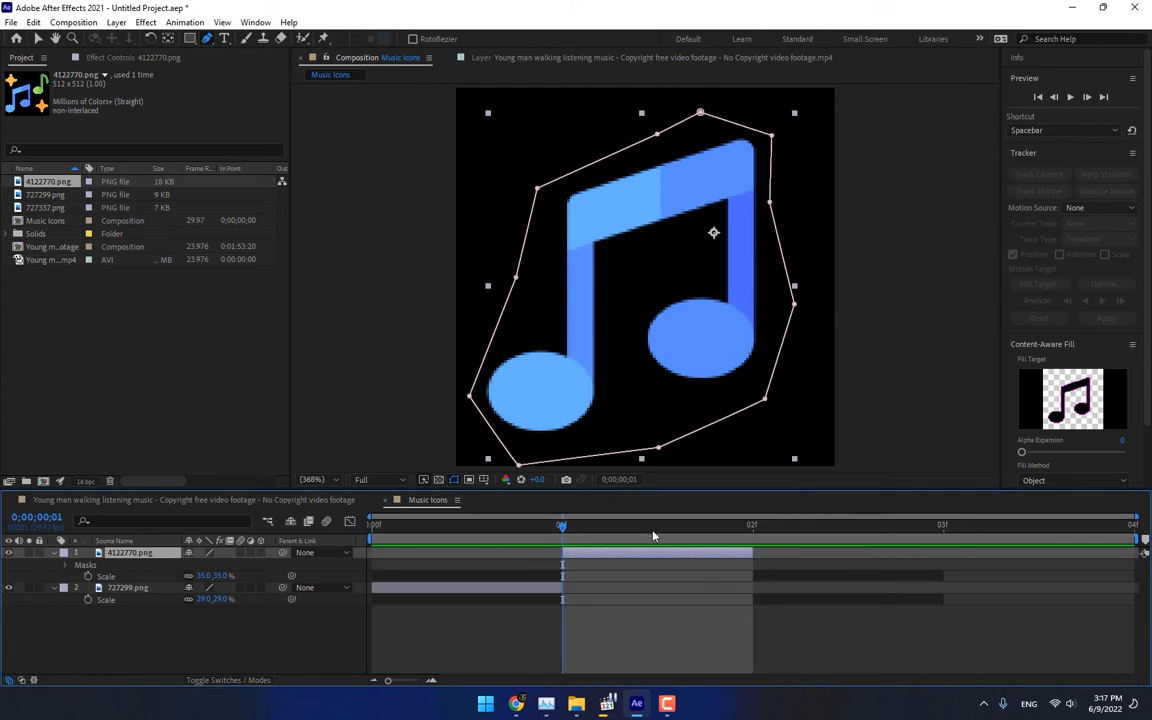
left_click_drag(653, 532, 733, 530)
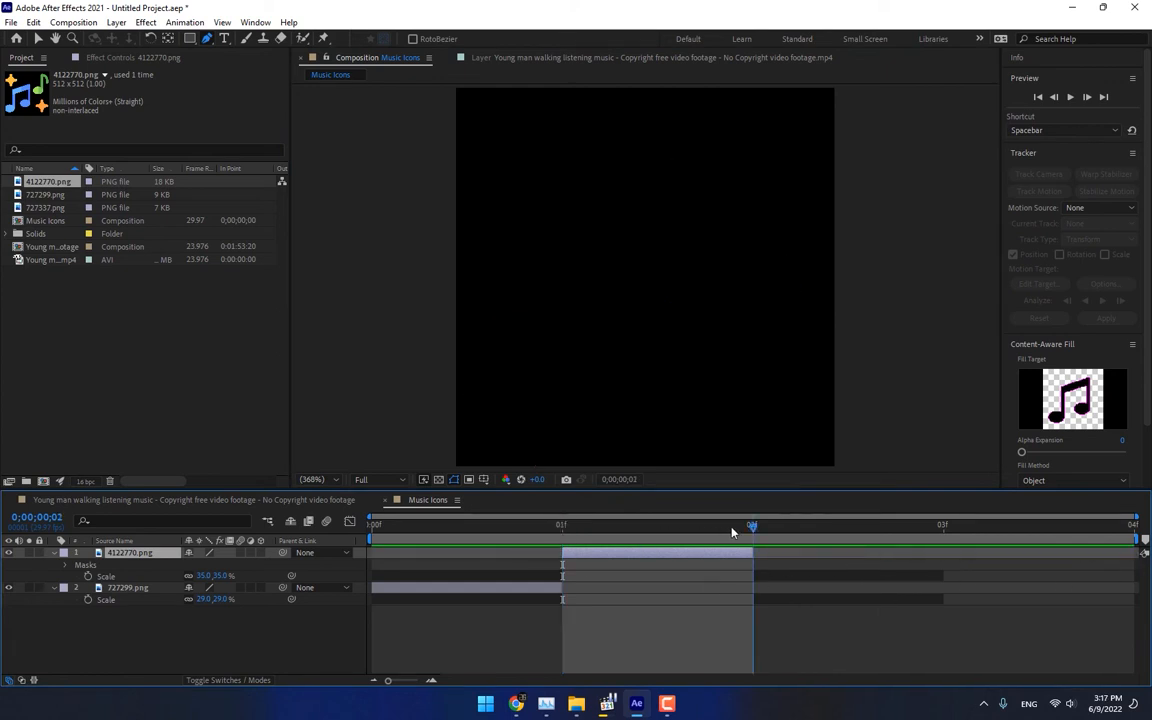
- Add 727337.png above the other layers in the composition and make it start at frame 02f
left_click(44, 196)
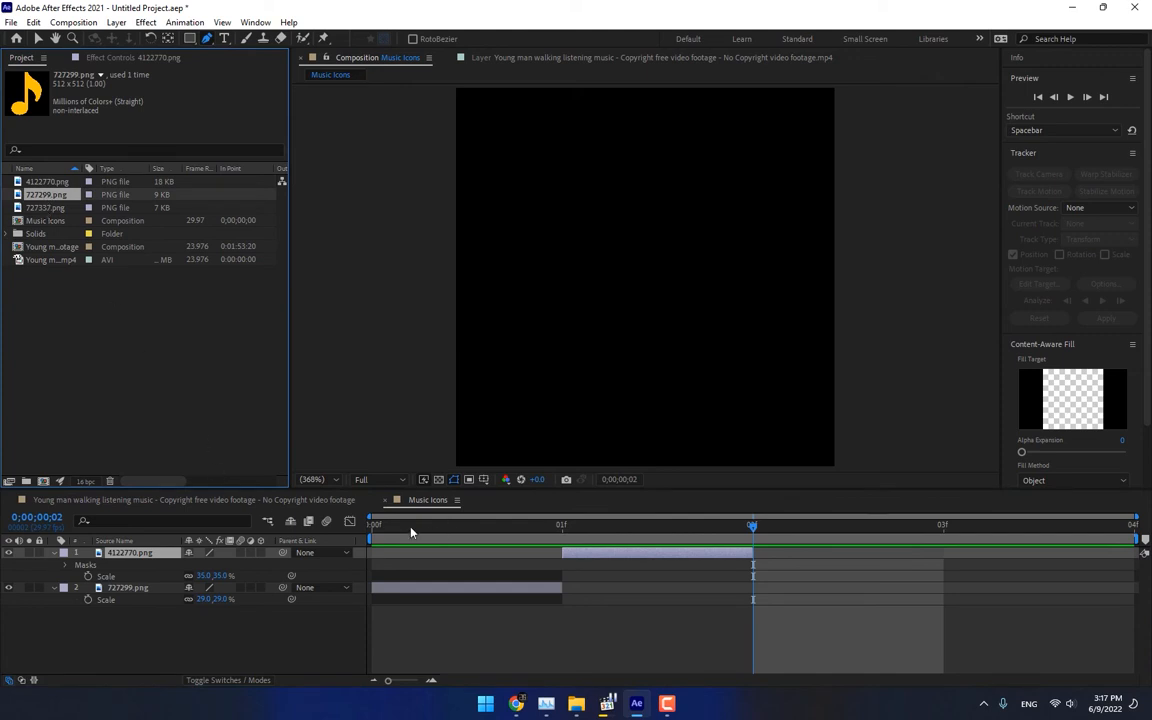
left_click_drag(410, 532, 740, 572)
left_click_drag(62, 207, 645, 277)
left_click(530, 528)
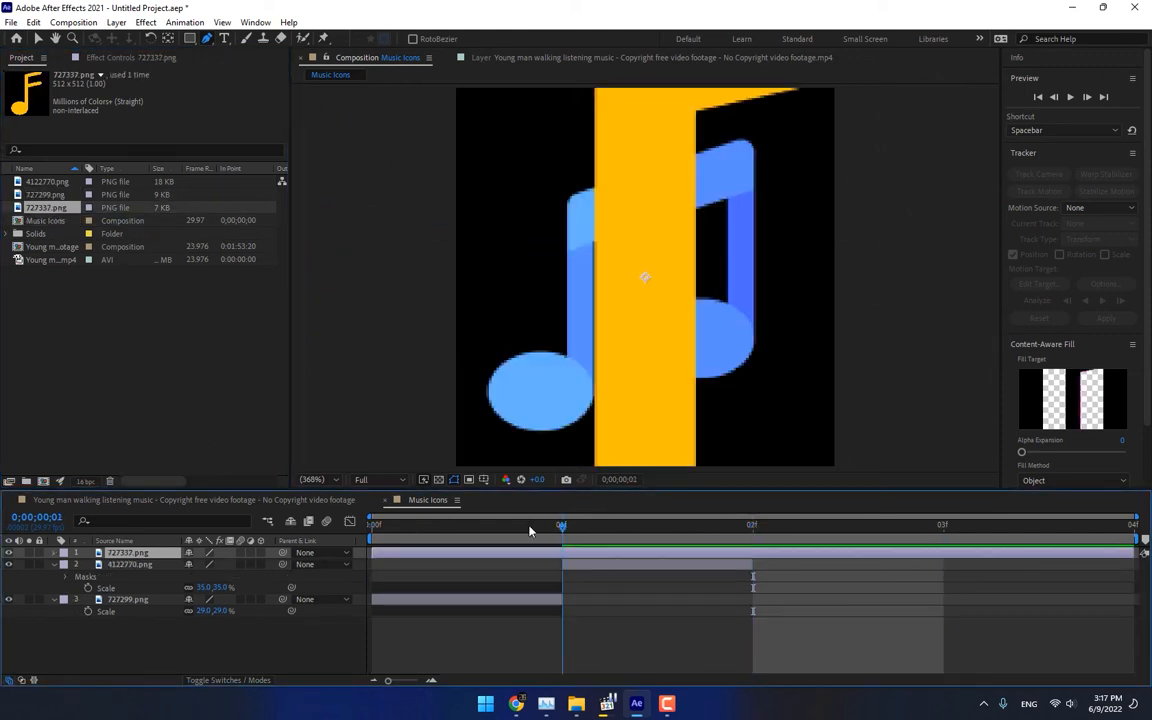
left_click_drag(530, 528, 725, 545)
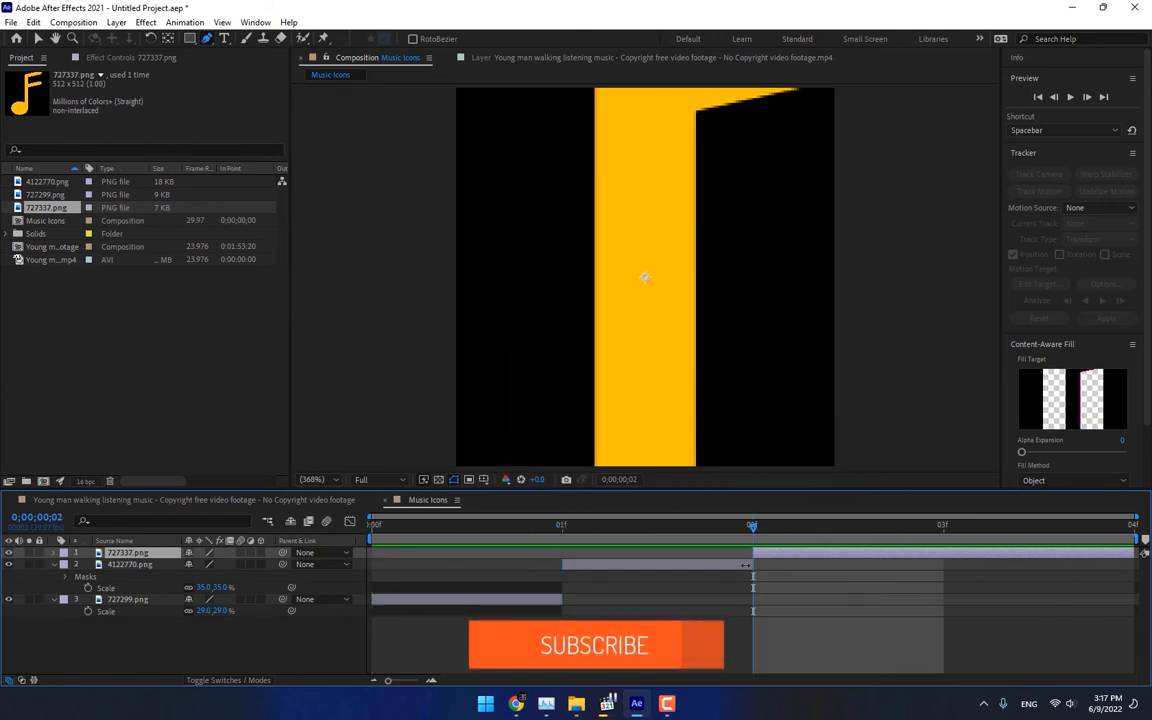
- Scale the 727337.png layer to 27% and trim its end to frame 03f
key("s")
left_click_drag(212, 564, 183, 568)
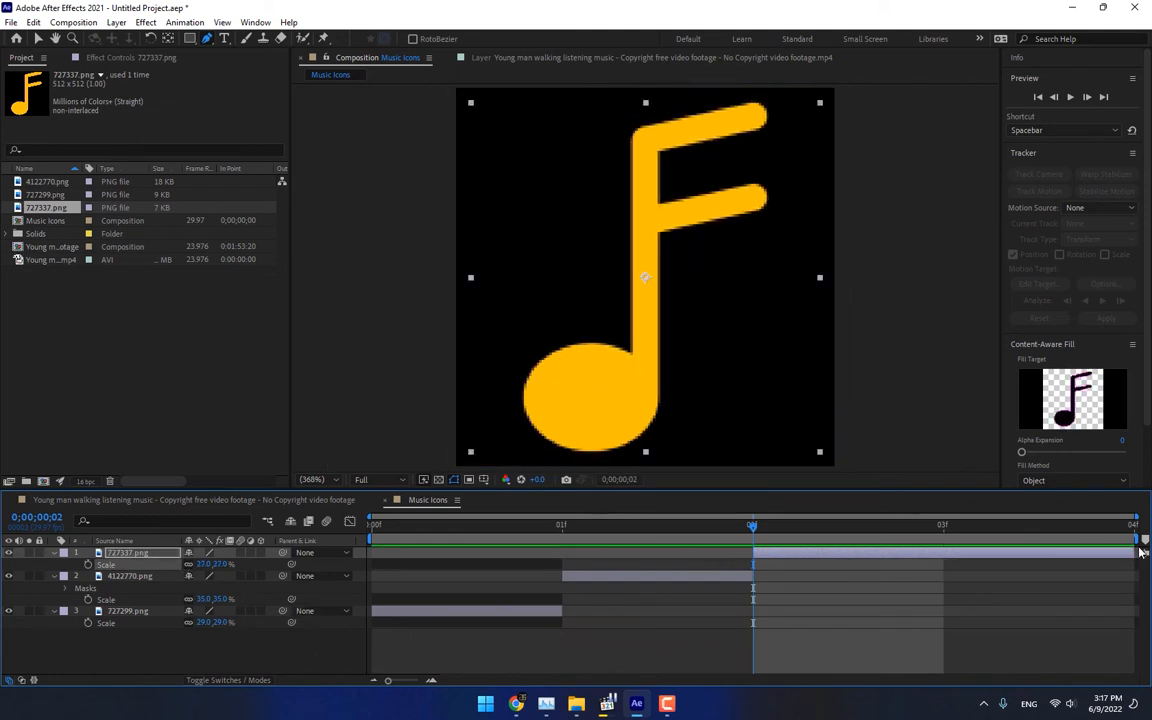
left_click_drag(1142, 553, 942, 553)
- At frame 03f, add a second copy of 4122770.png, scale it to 43%, and reposition it so the green note fits the frame
key("Page_Down")
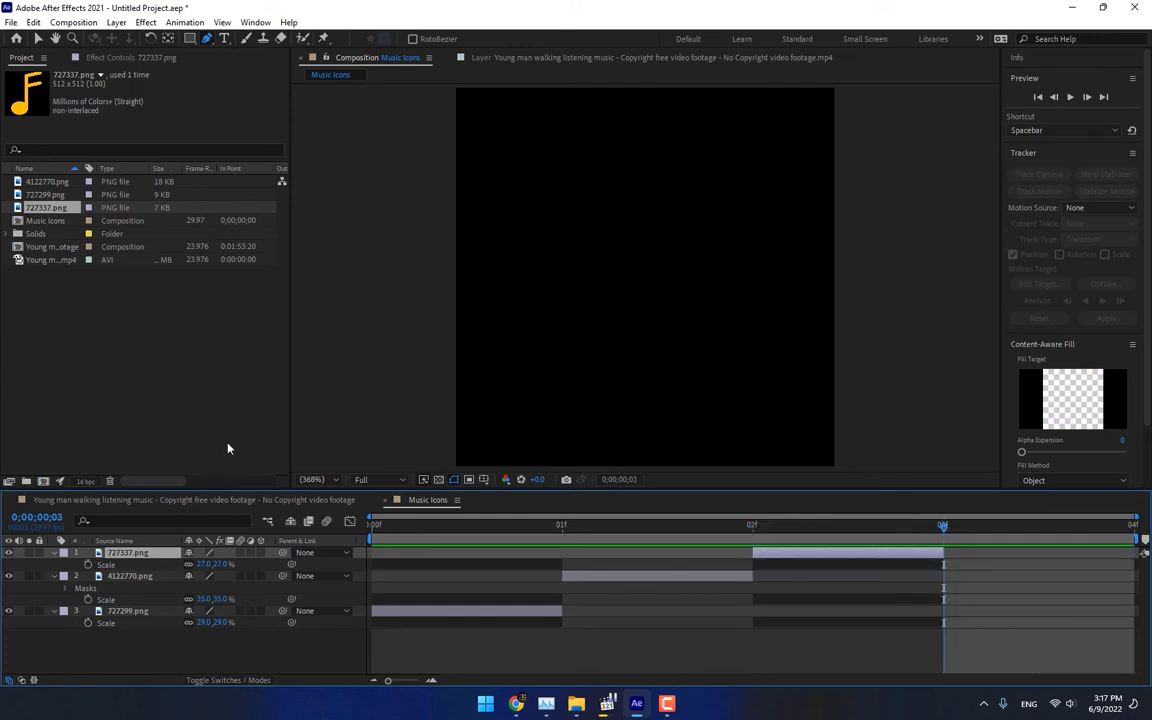
left_click_drag(47, 181, 648, 278)
key("s")
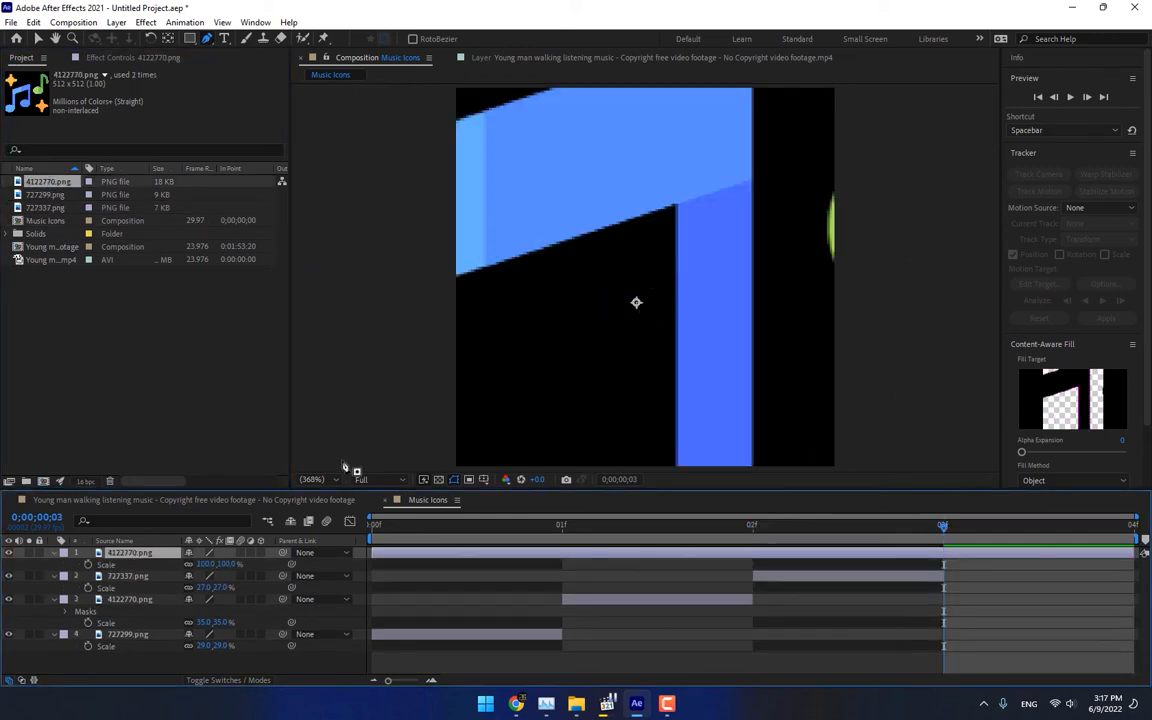
left_click_drag(224, 566, 167, 566)
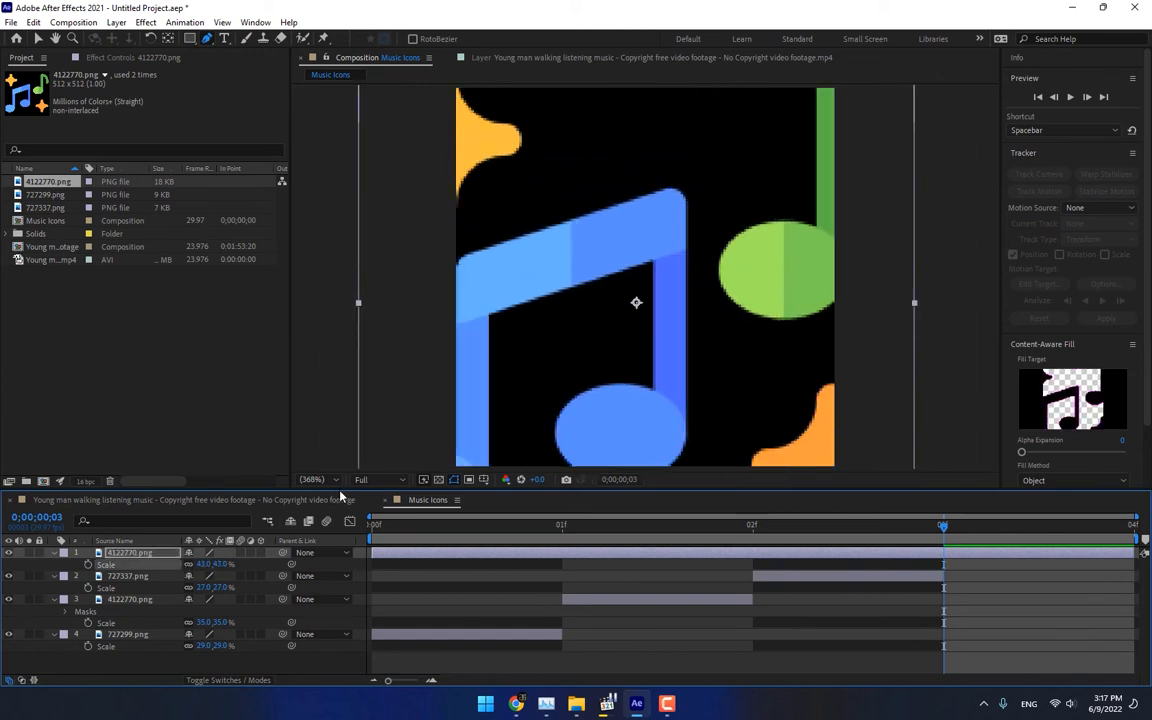
key("v")
left_click_drag(676, 302, 492, 389)
- Draw a closed Pen mask around the green note on the upper 4122770.png layer and trim the layer to start at frame 03f
key("g")
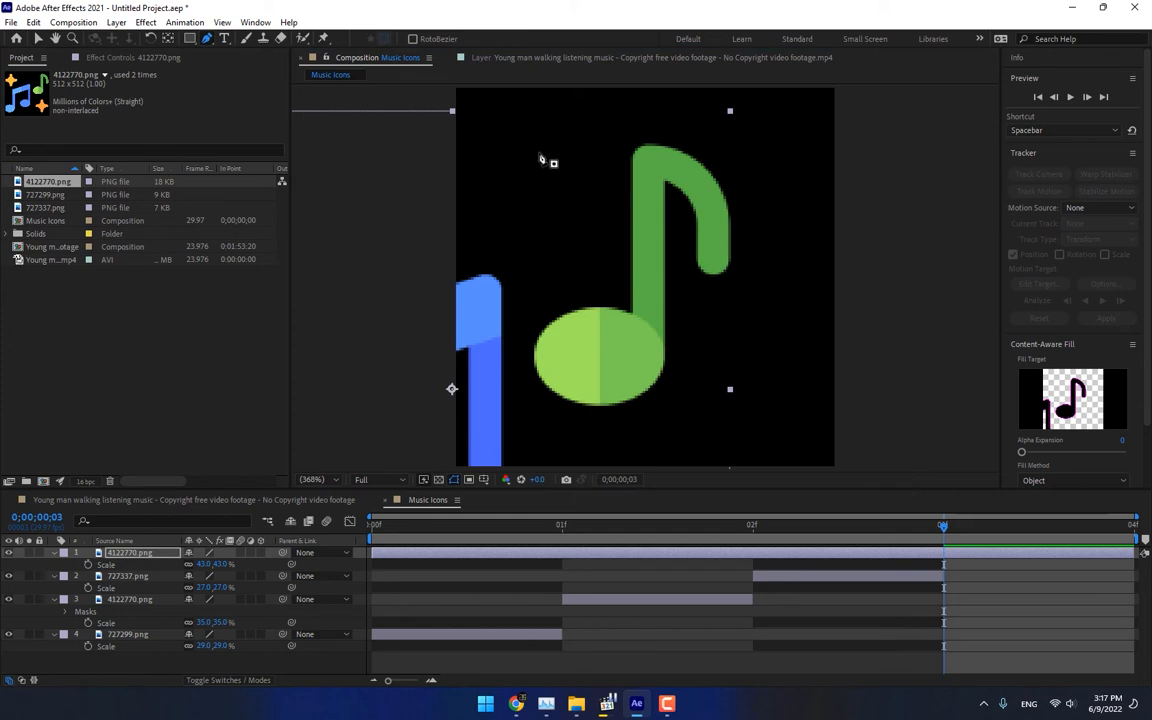
left_click(538, 151)
left_click(513, 339)
left_click(524, 423)
left_click(666, 435)
left_click(753, 296)
left_click(769, 172)
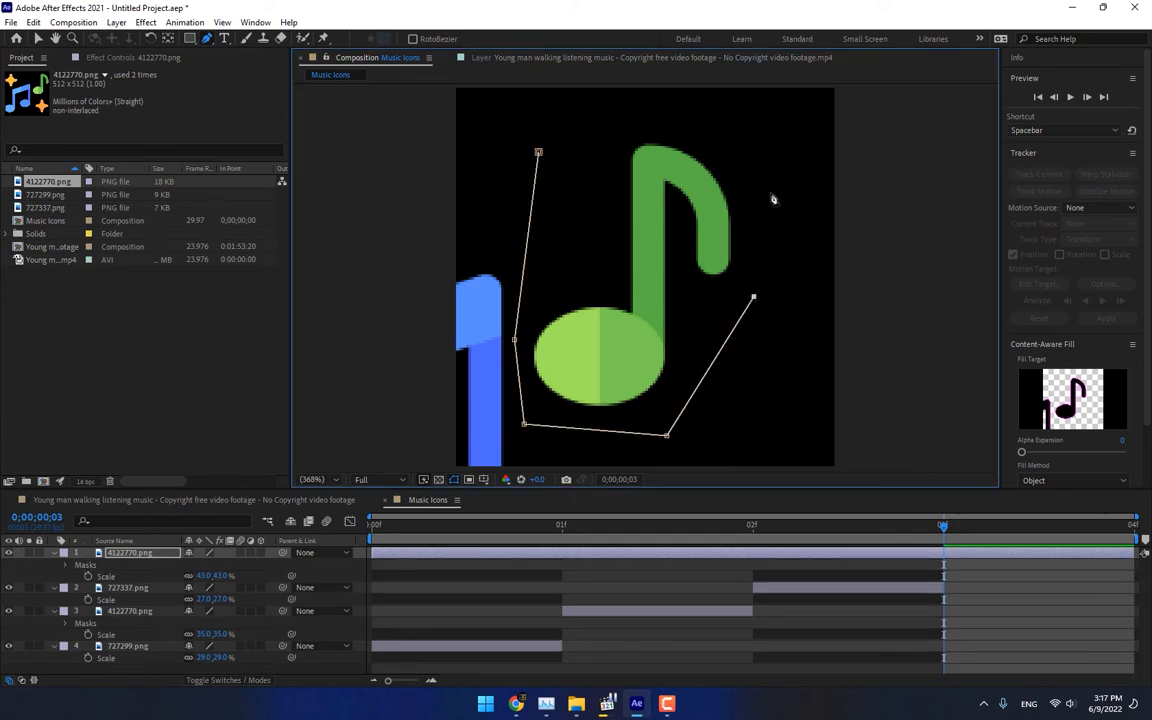
left_click(655, 104)
left_click(577, 138)
left_click(538, 151)
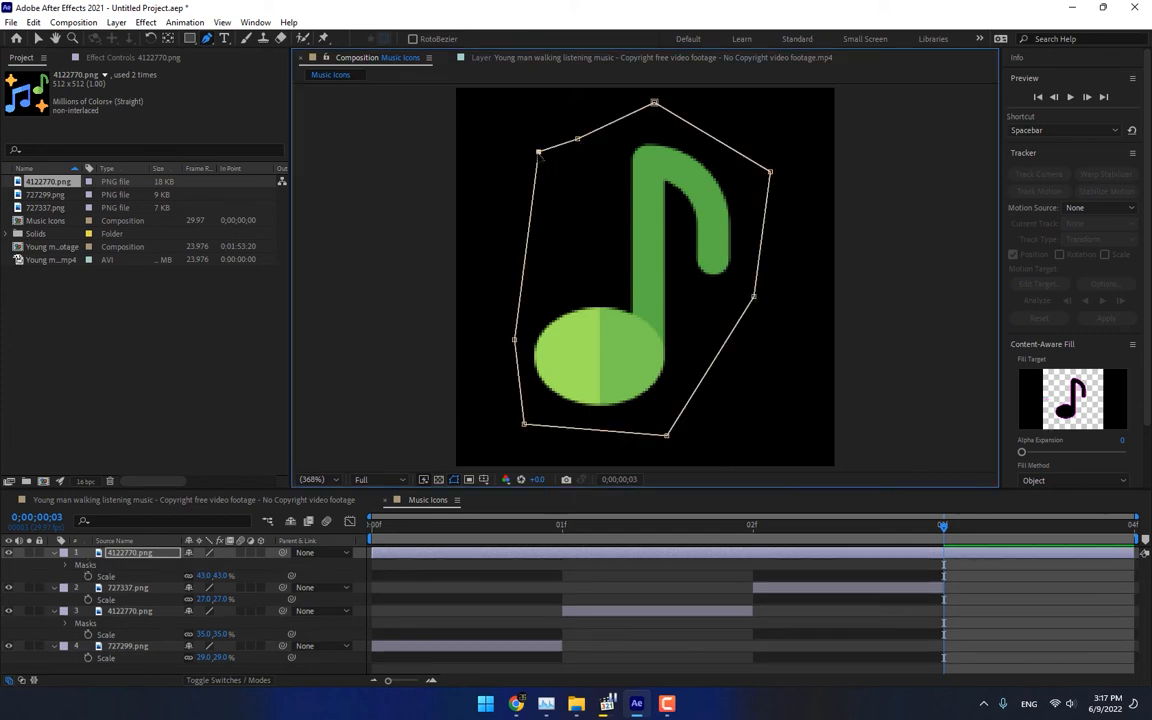
left_click_drag(373, 552, 961, 566)
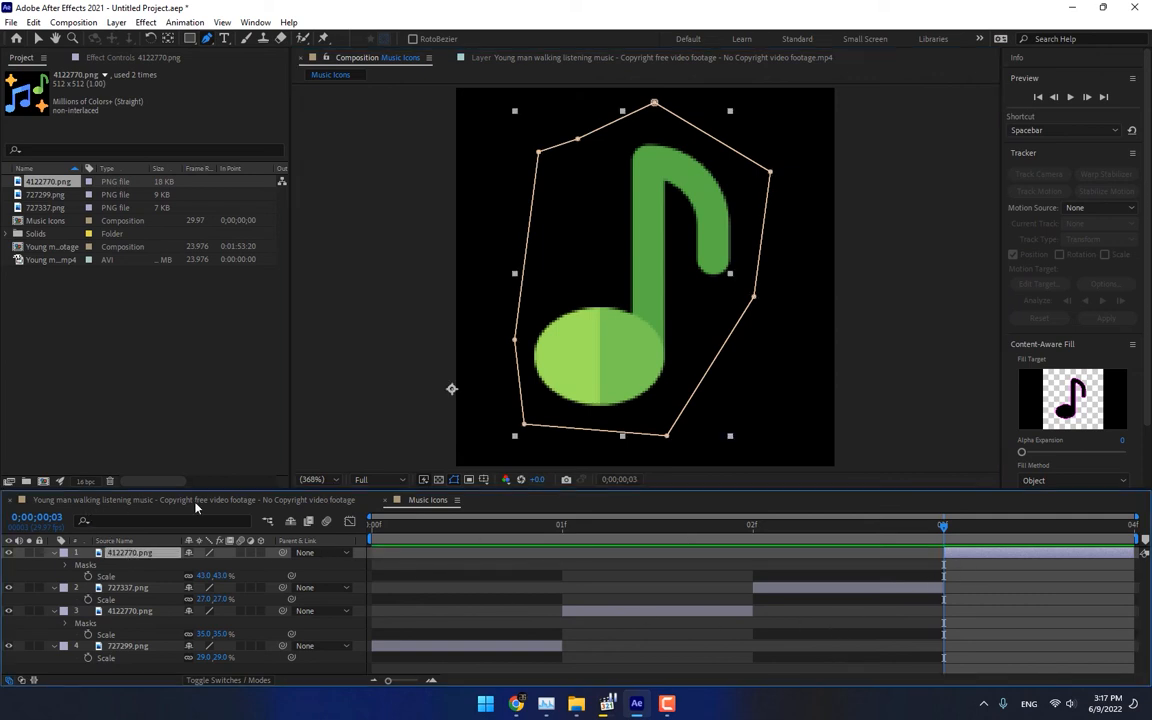
- Switch to the walking man composition and rename it "Main Comp"
left_click(195, 500)
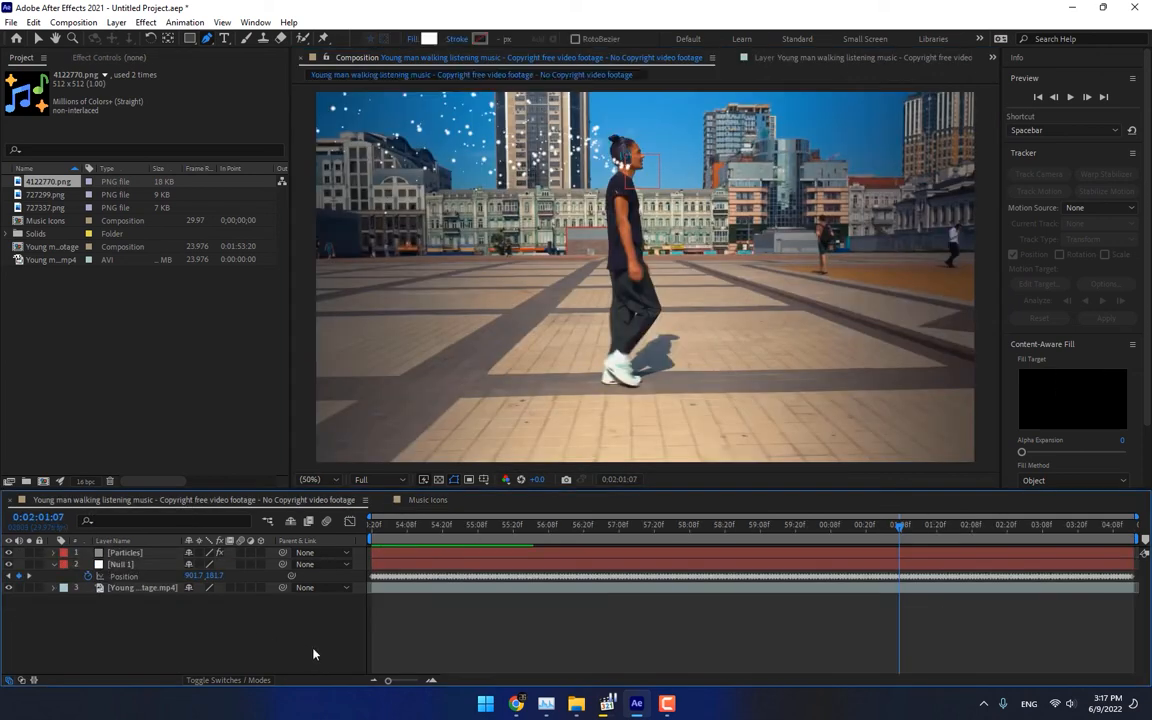
key("ctrl+k")
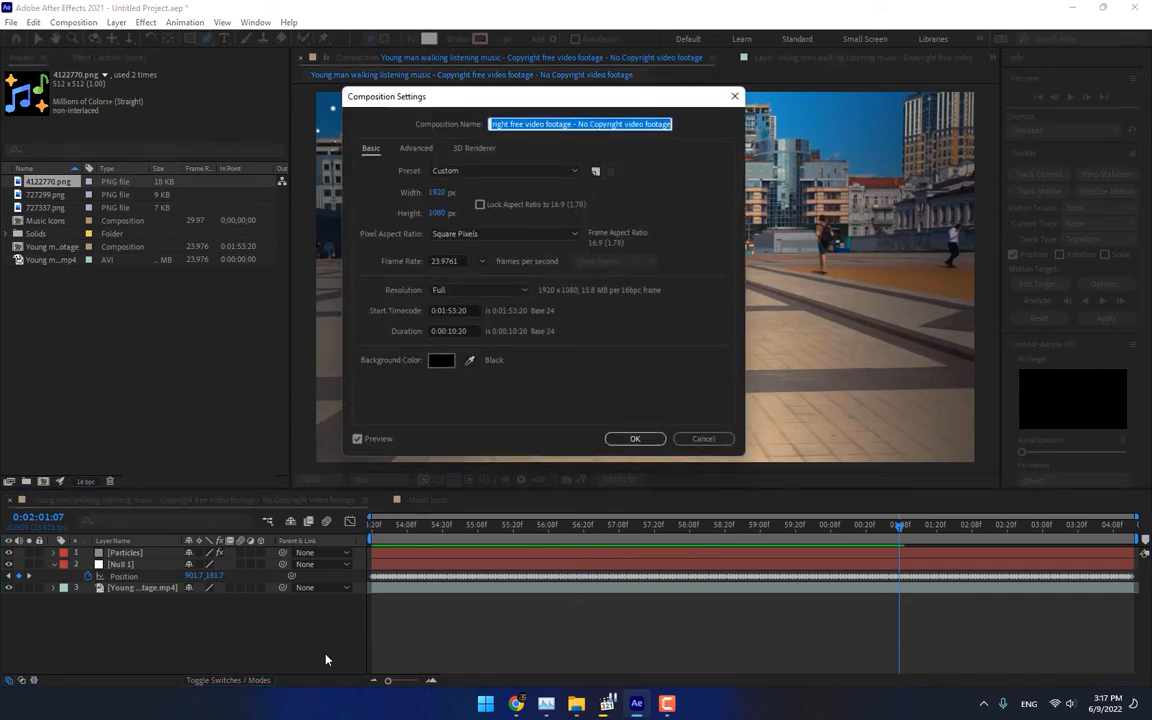
type("Main Comp")
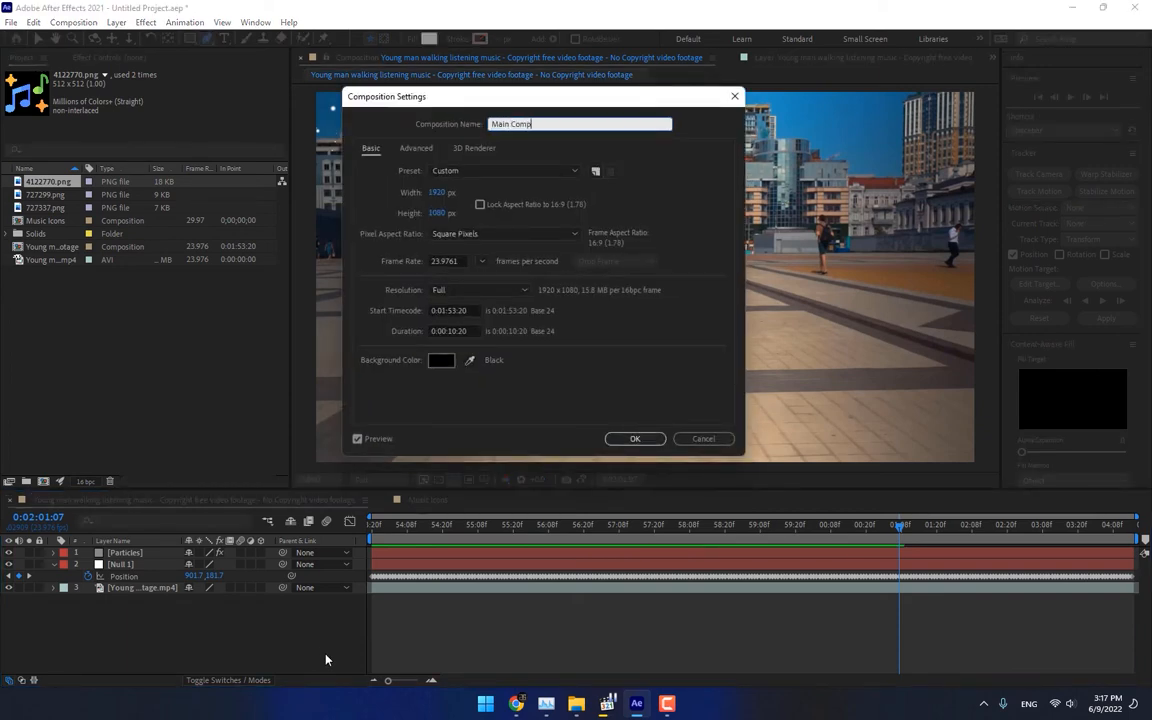
key("Return")
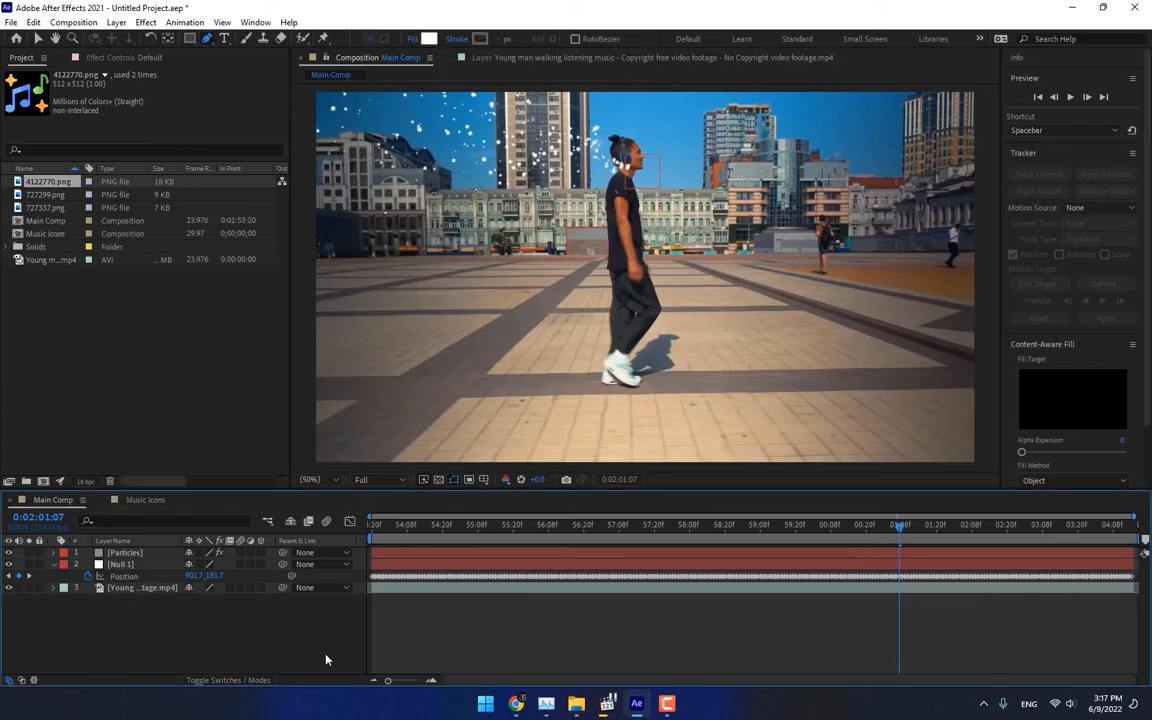
- Change the Particular particle type on the Particles layer to Sprite
left_click(150, 552)
left_click(124, 58)
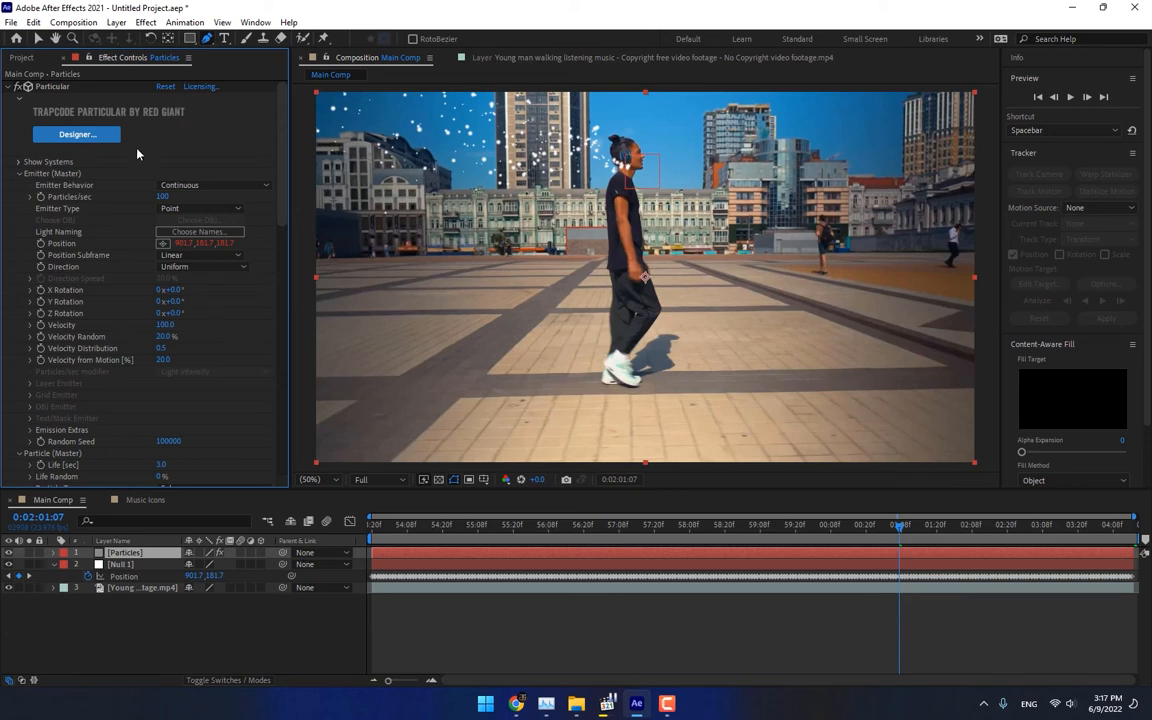
scroll(216, 361, "down", 5)
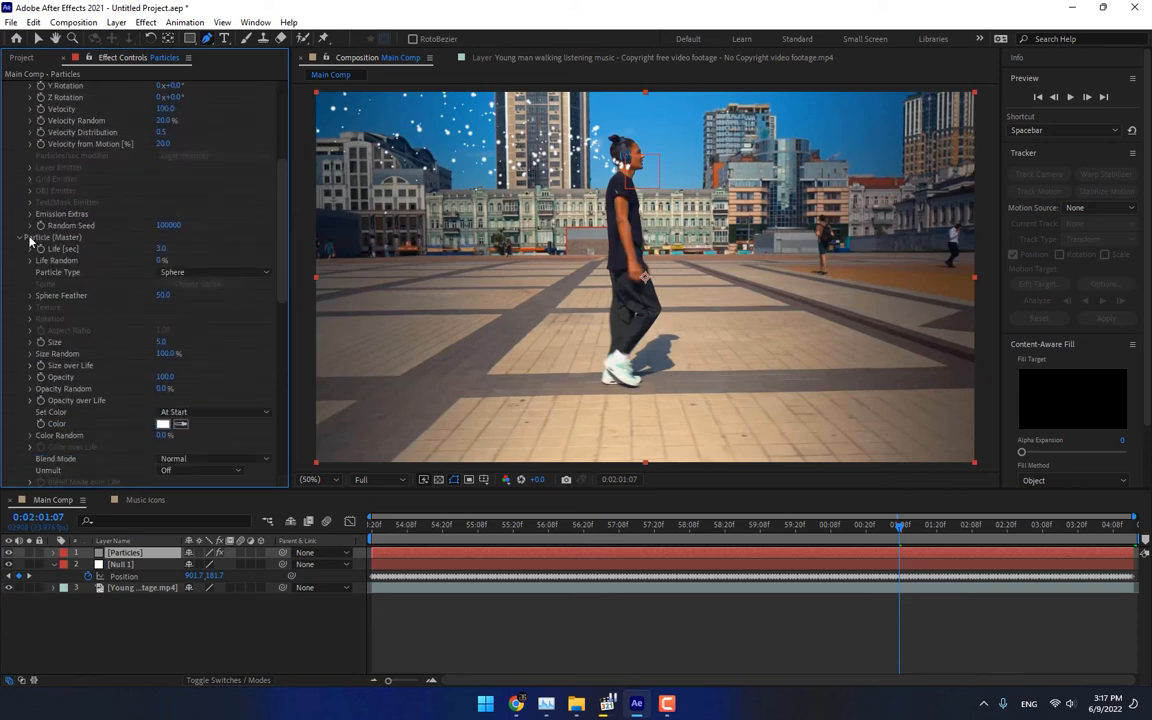
left_click(210, 272)
left_click(221, 365)
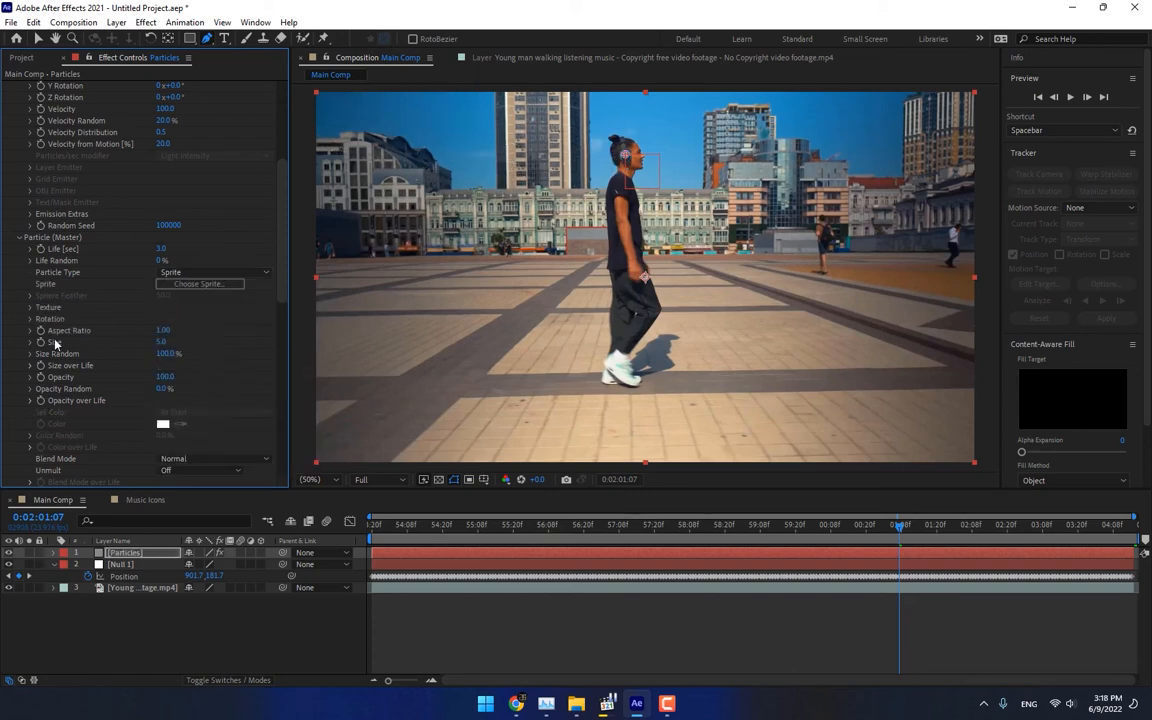
- Add the Music Icons composition to Main Comp as the lowest layer and hide it
left_click(30, 308)
left_click(172, 318)
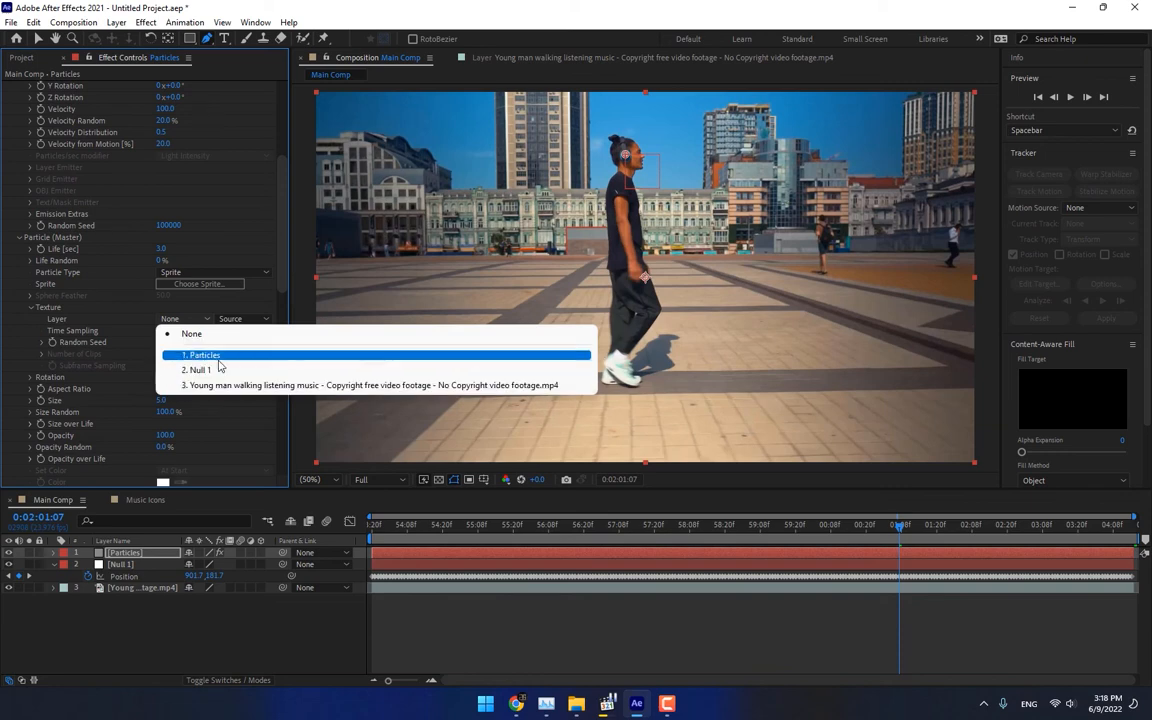
left_click(143, 201)
left_click(30, 59)
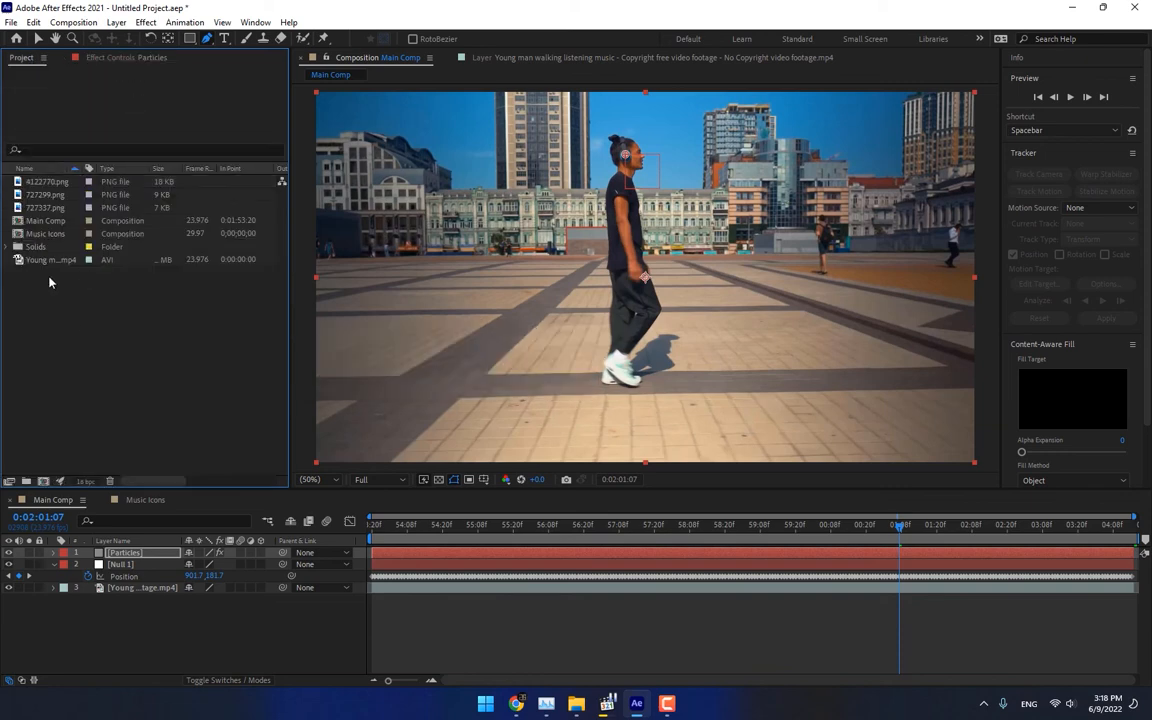
left_click_drag(50, 235, 138, 592)
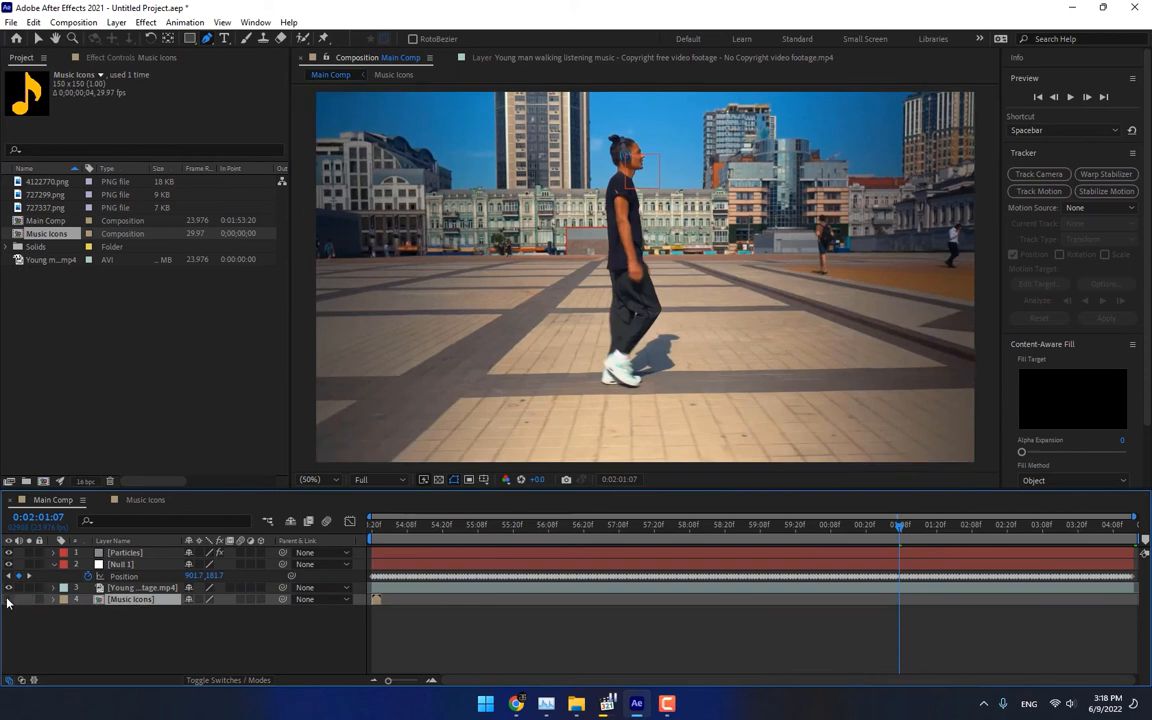
- Assign the Music Icons layer as the Particles layer's sprite texture and set its time sampling to Random - Still Frame
left_click(151, 555)
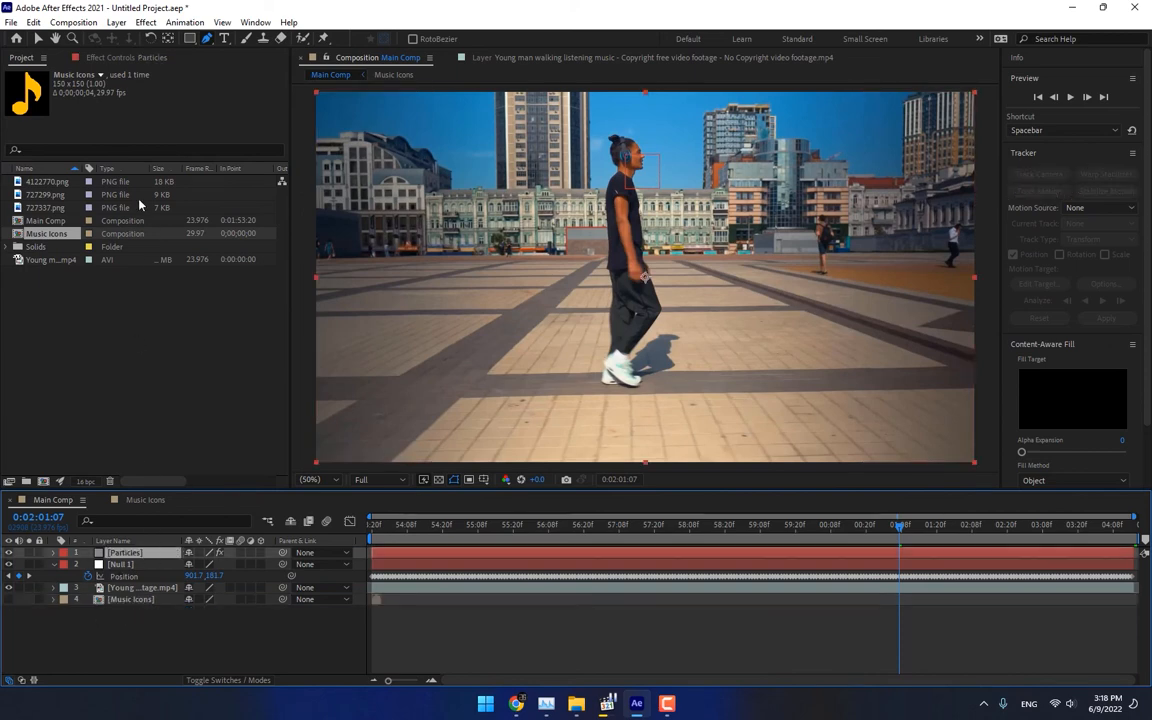
left_click(110, 58)
scroll(119, 360, "down", 5)
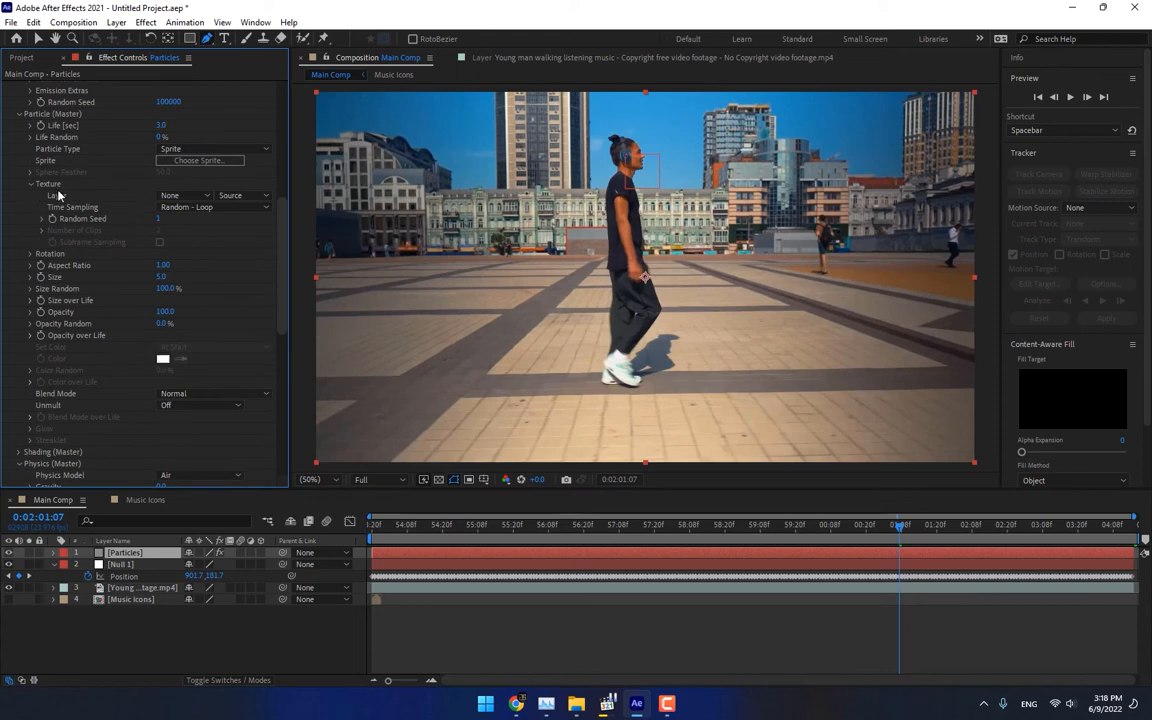
left_click(184, 195)
left_click(209, 279)
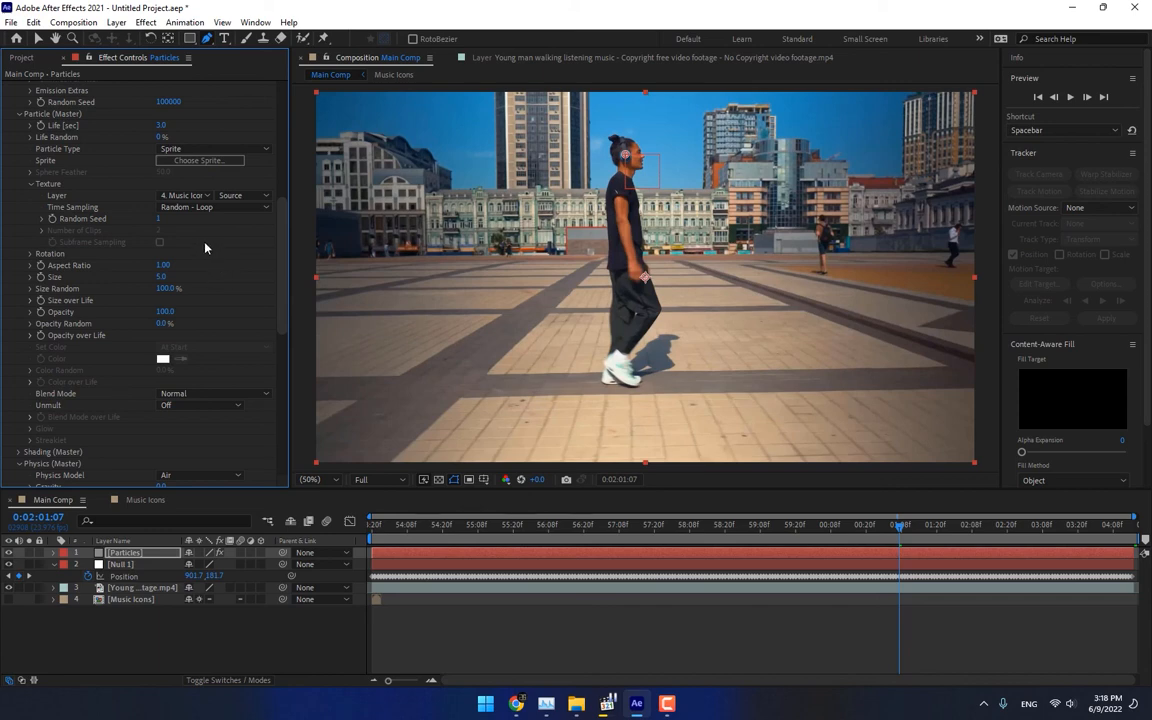
left_click(210, 207)
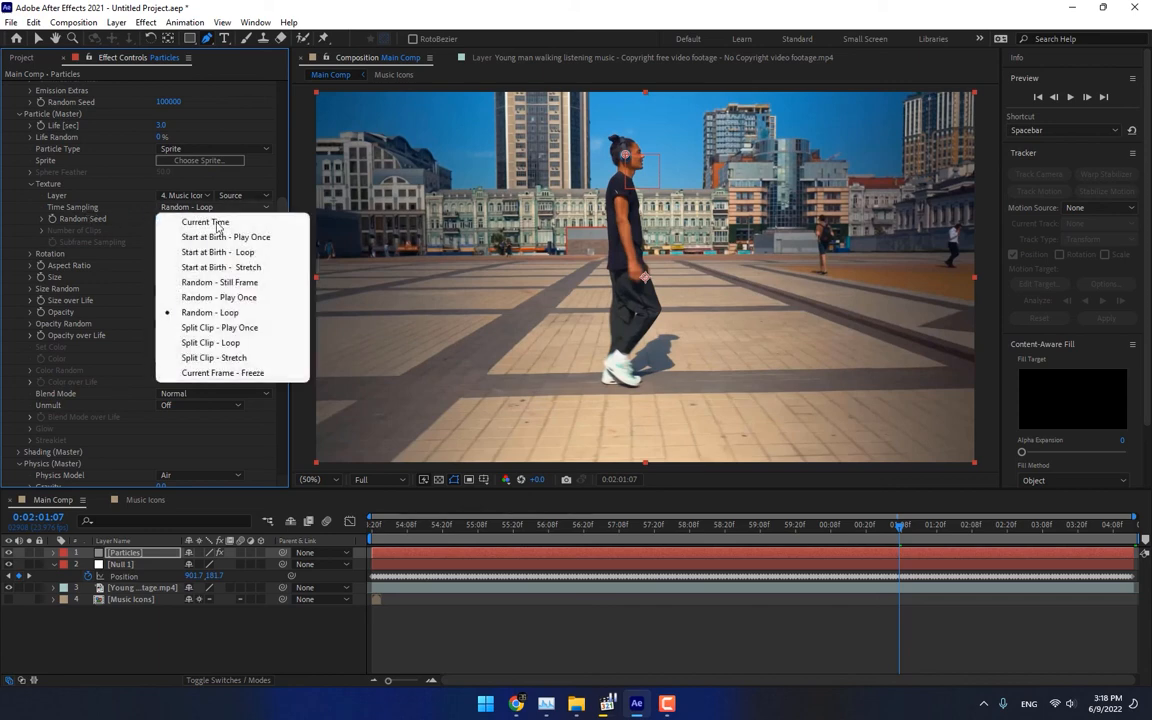
left_click(253, 284)
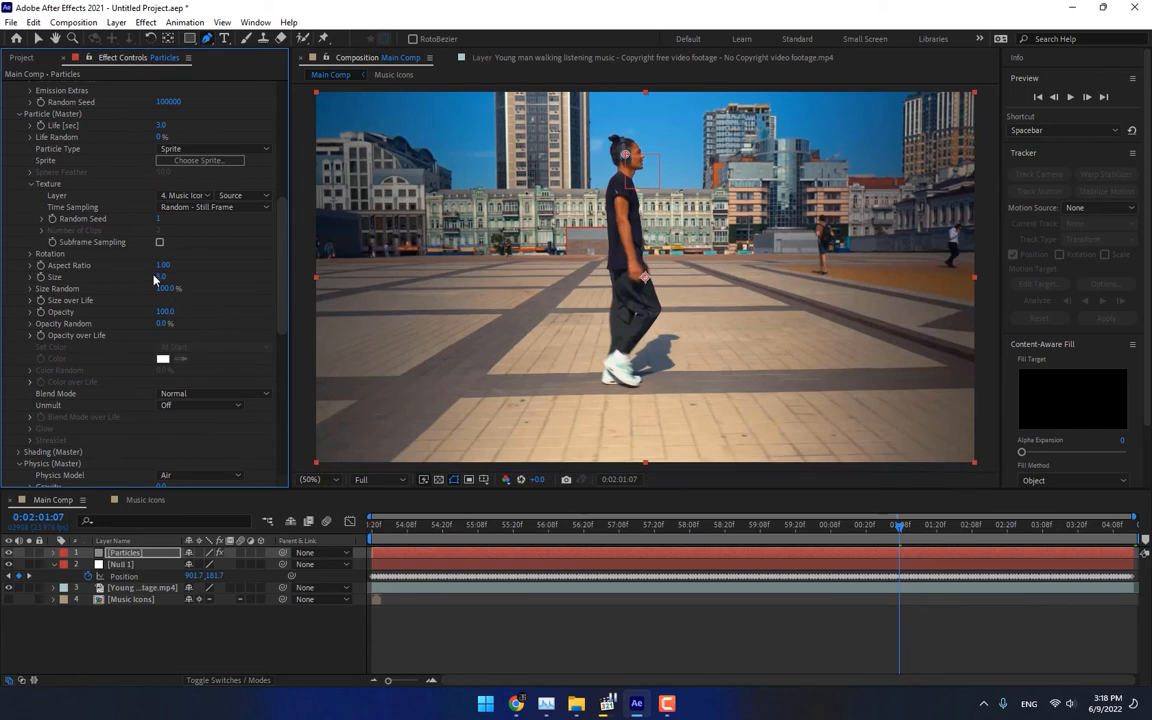
- Go to 0:01:58:18 and increase the Particular particle size to 125
left_click_drag(674, 531, 718, 523)
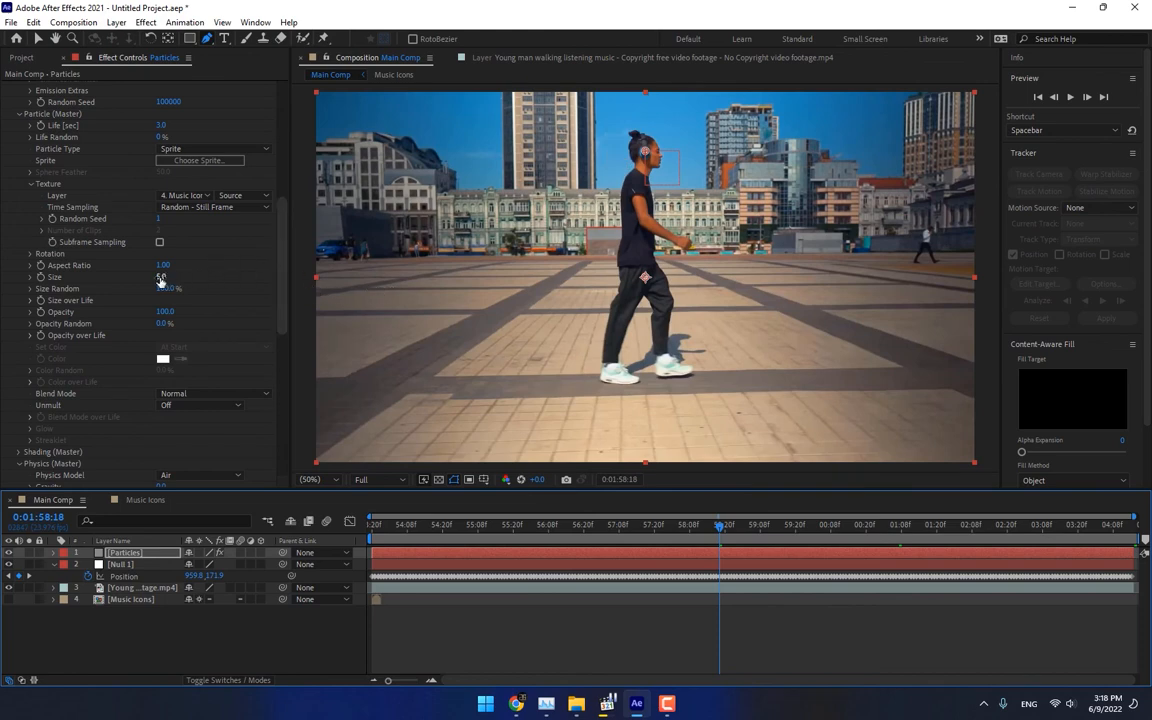
left_click_drag(163, 276, 185, 277)
left_click_drag(187, 276, 237, 271)
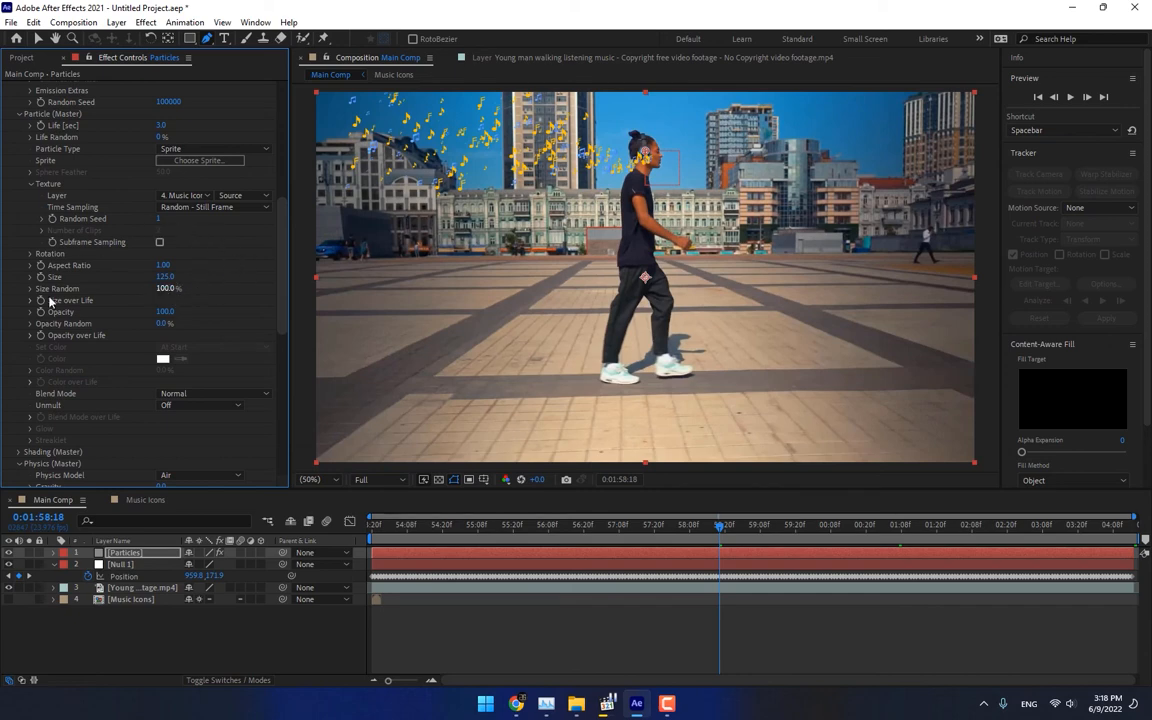
- Apply the preset curve with a quick rise and gradual fall to both Opacity over Life and Size over Life
left_click(30, 336)
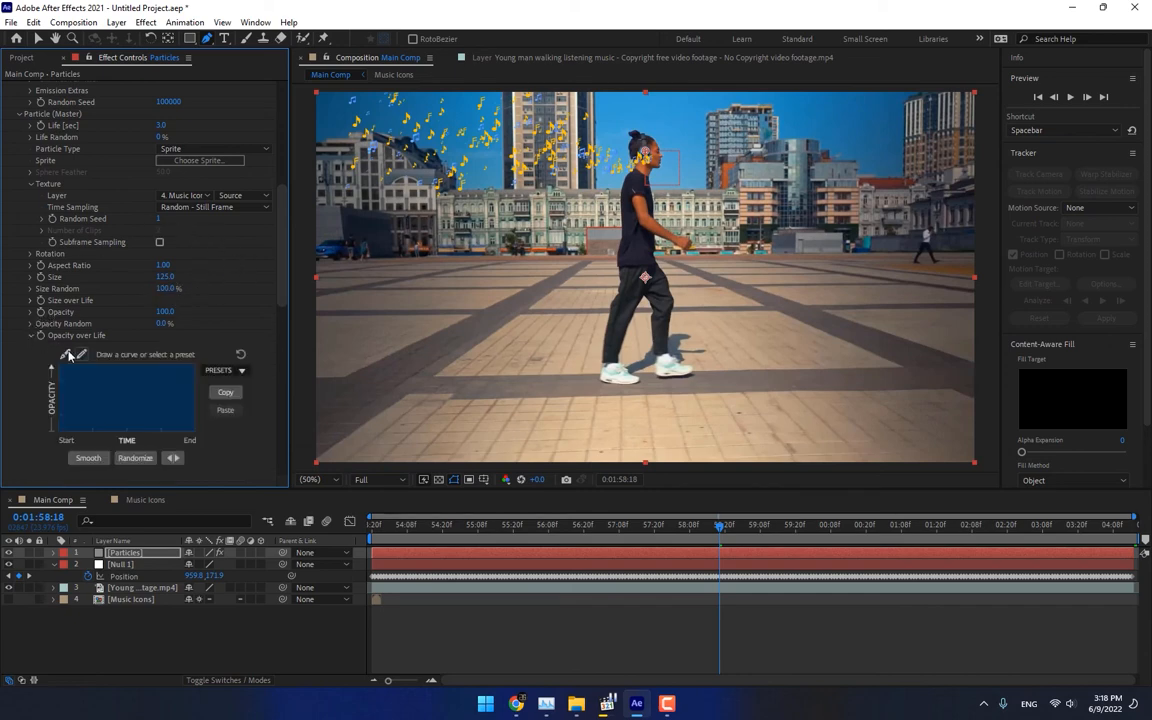
left_click(224, 372)
left_click(240, 422)
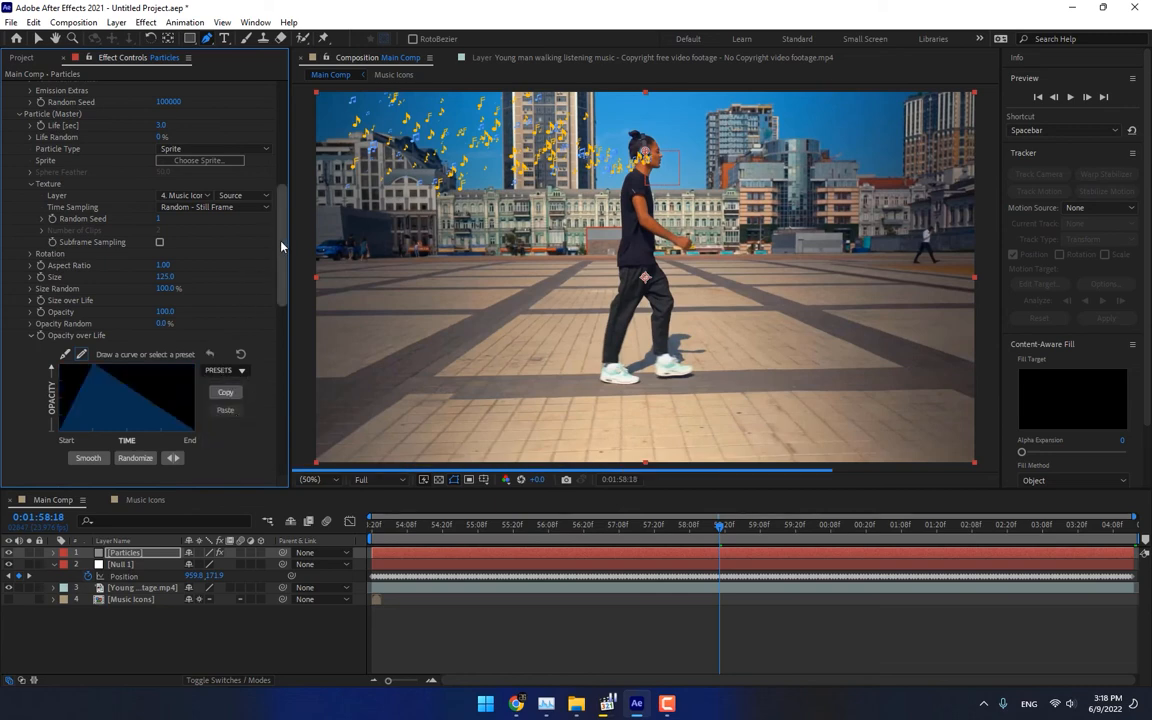
left_click_drag(281, 246, 272, 322)
scroll(56, 313, "up", 4)
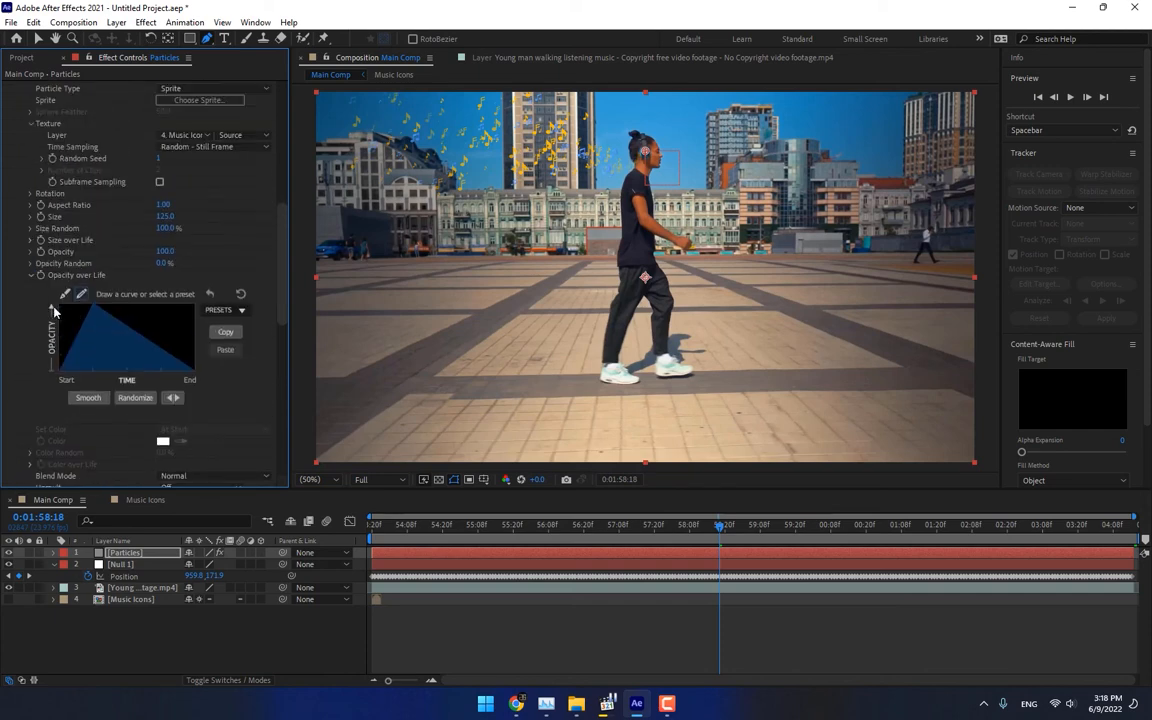
left_click(31, 241)
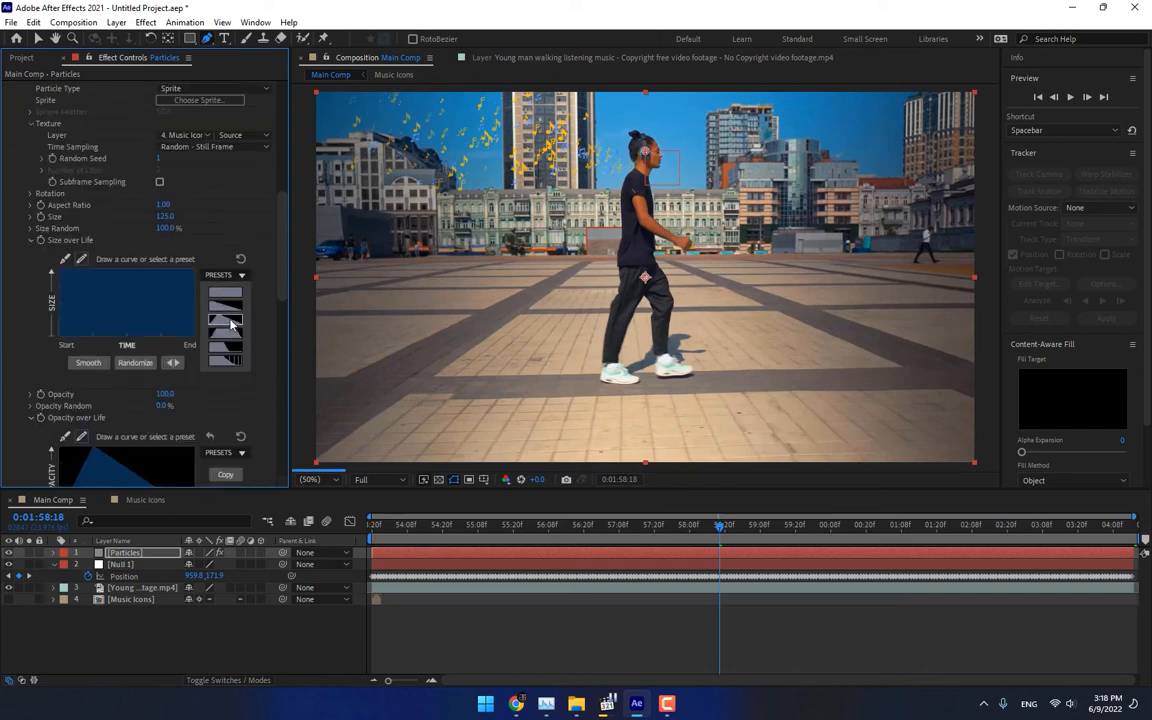
left_click(228, 317)
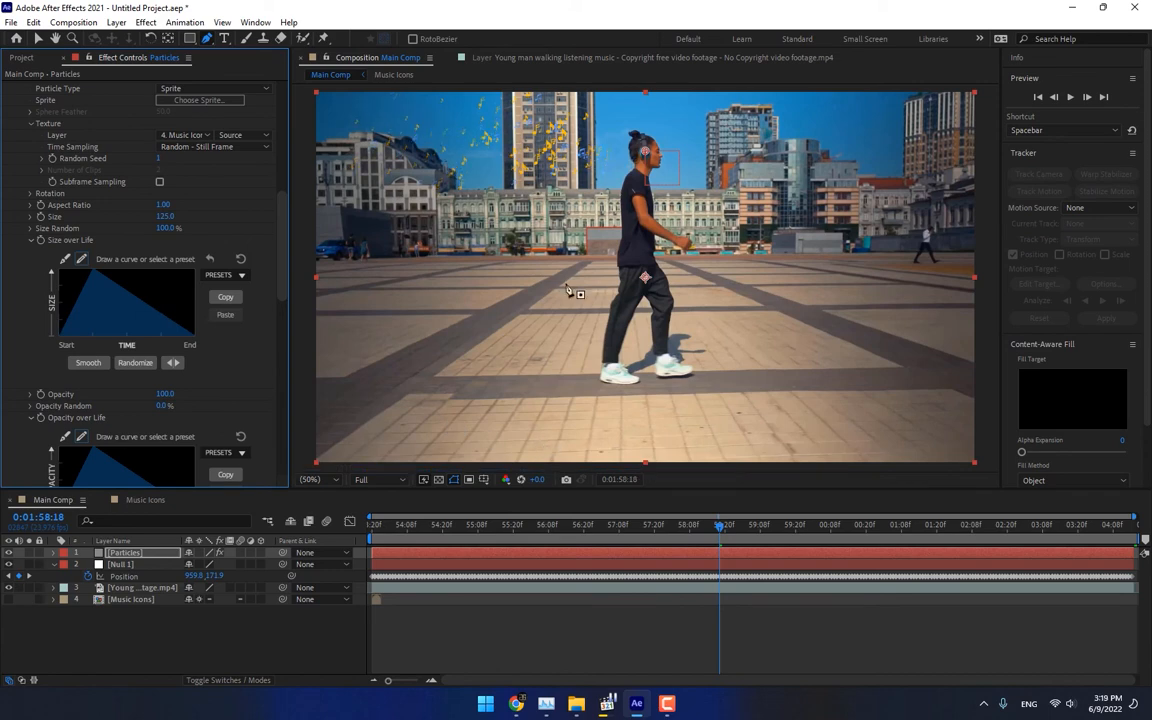
- Inspect the note particles near the headphone, then extend the Music Icons composition's duration to 0;00;00;05
scroll(531, 168, "up", 2)
left_click_drag(681, 234, 832, 480)
left_click_drag(656, 172, 750, 349)
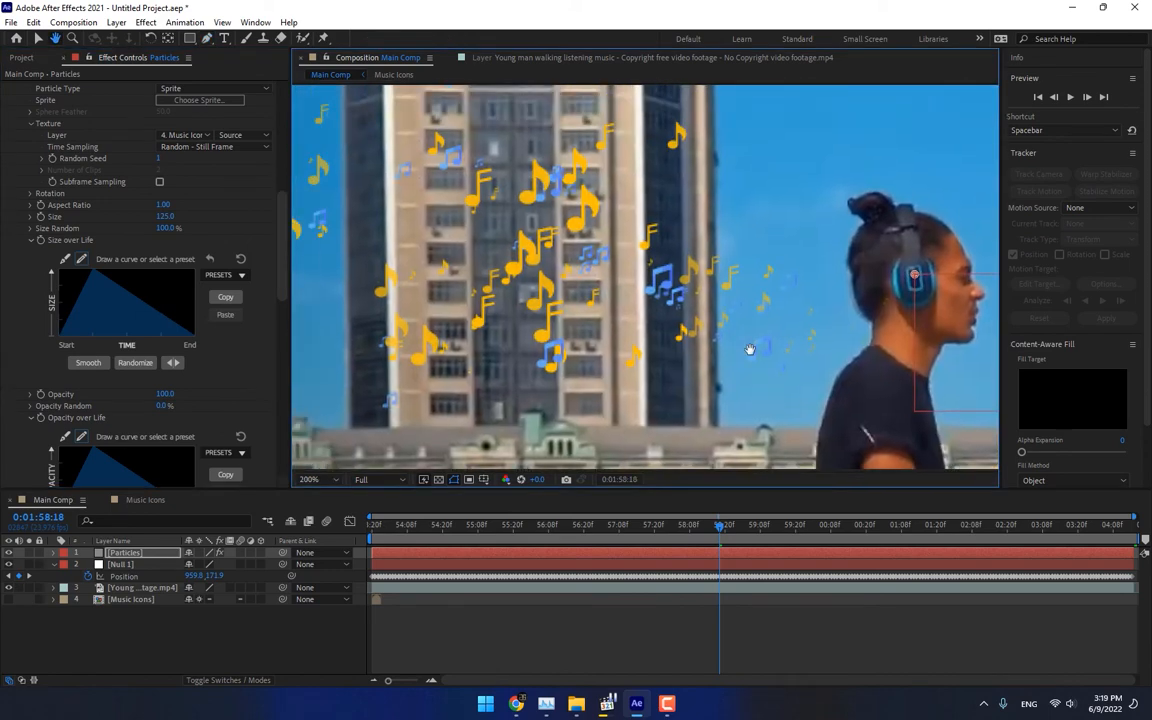
key("g")
left_click(148, 500)
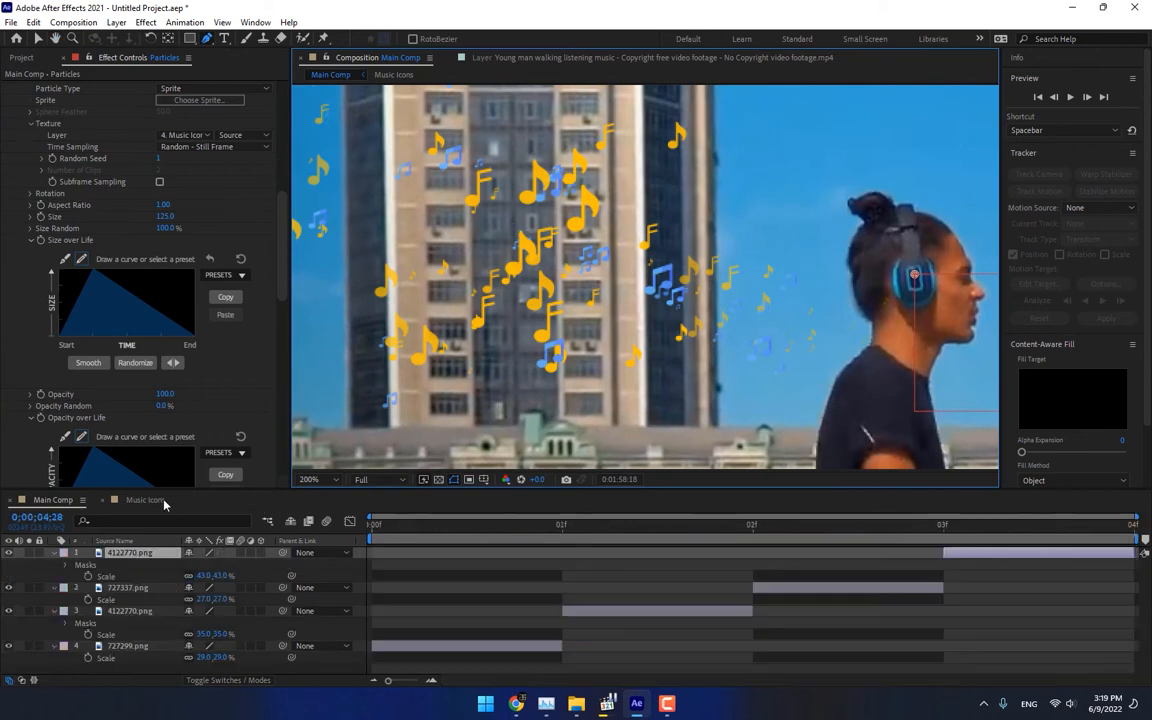
left_click_drag(410, 530, 964, 532)
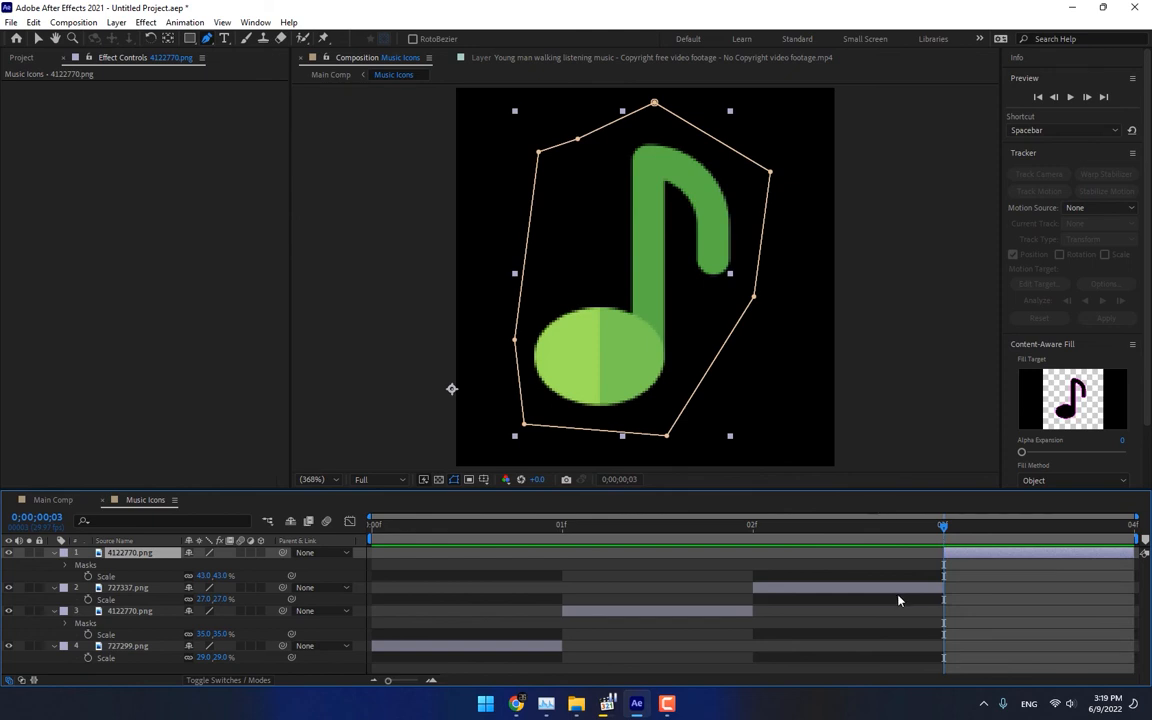
key("ctrl+k")
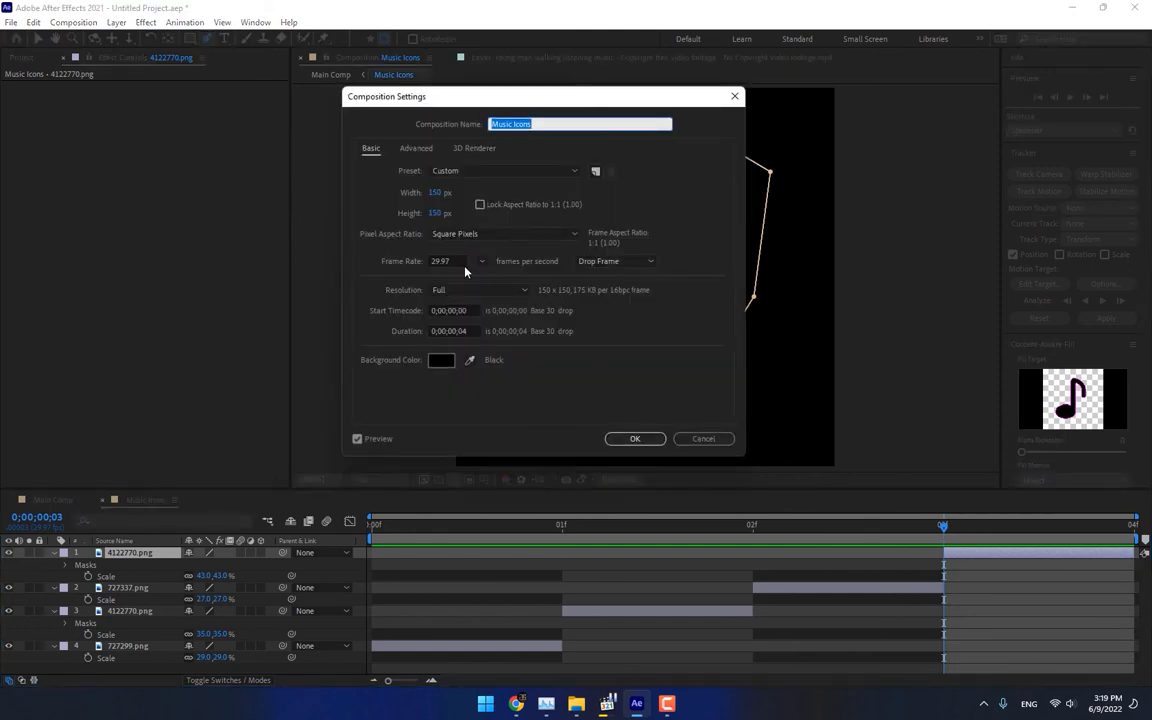
left_click(476, 330)
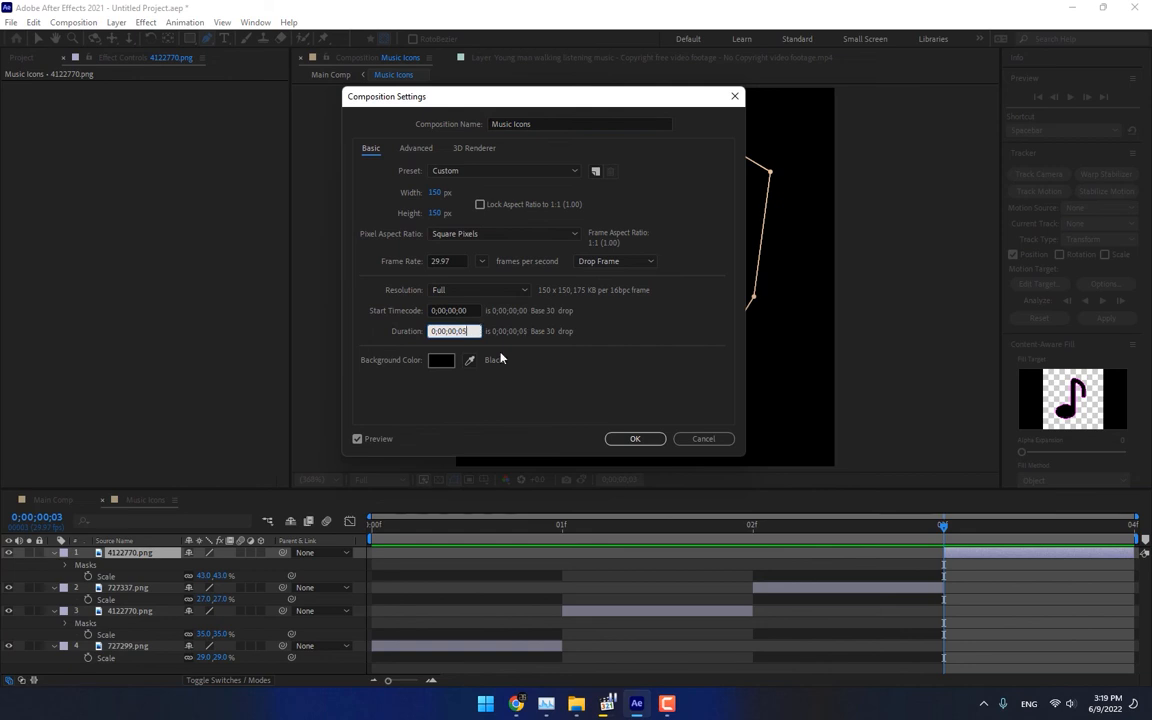
left_click(645, 438)
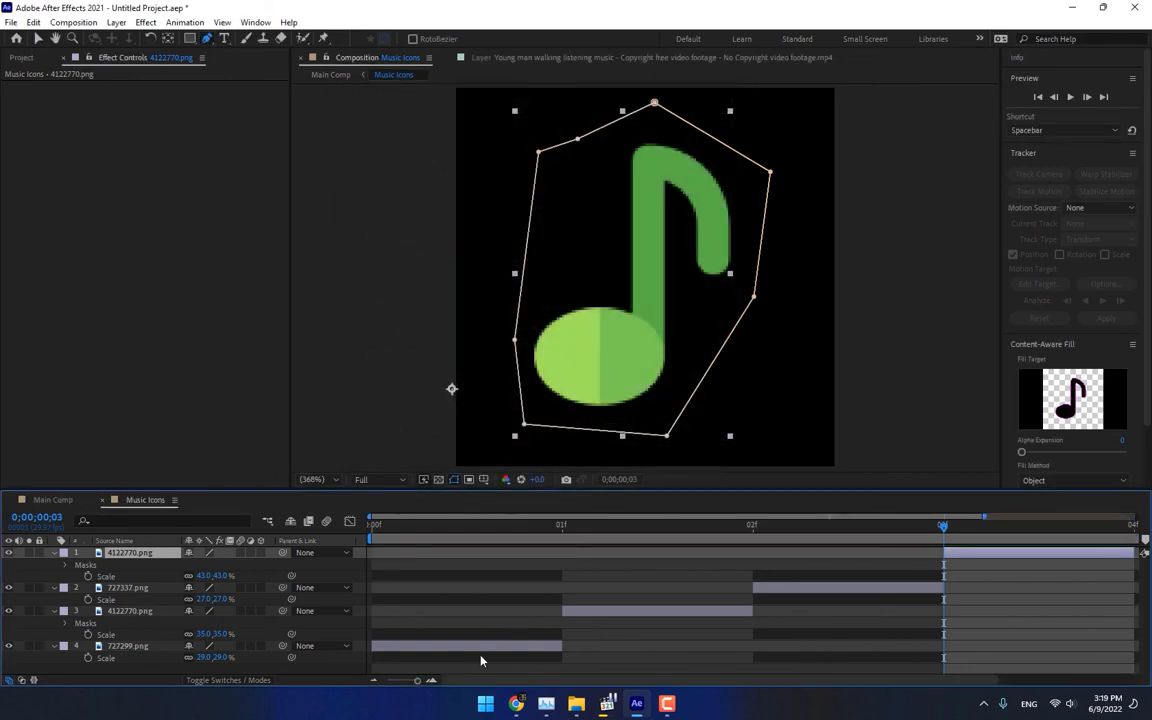
- Duplicate the green note layer in Music Icons and shift the copy to start at frame 04f
left_click_drag(419, 681, 363, 685)
key("v")
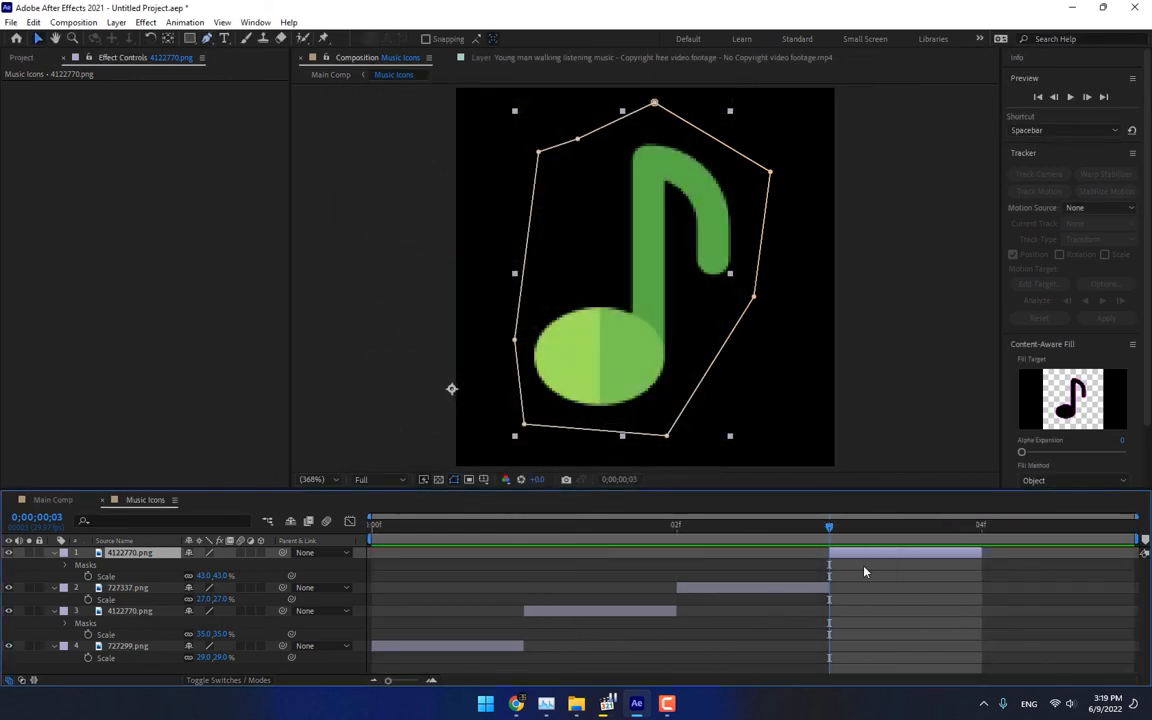
key("ctrl+d")
left_click_drag(870, 561, 971, 561)
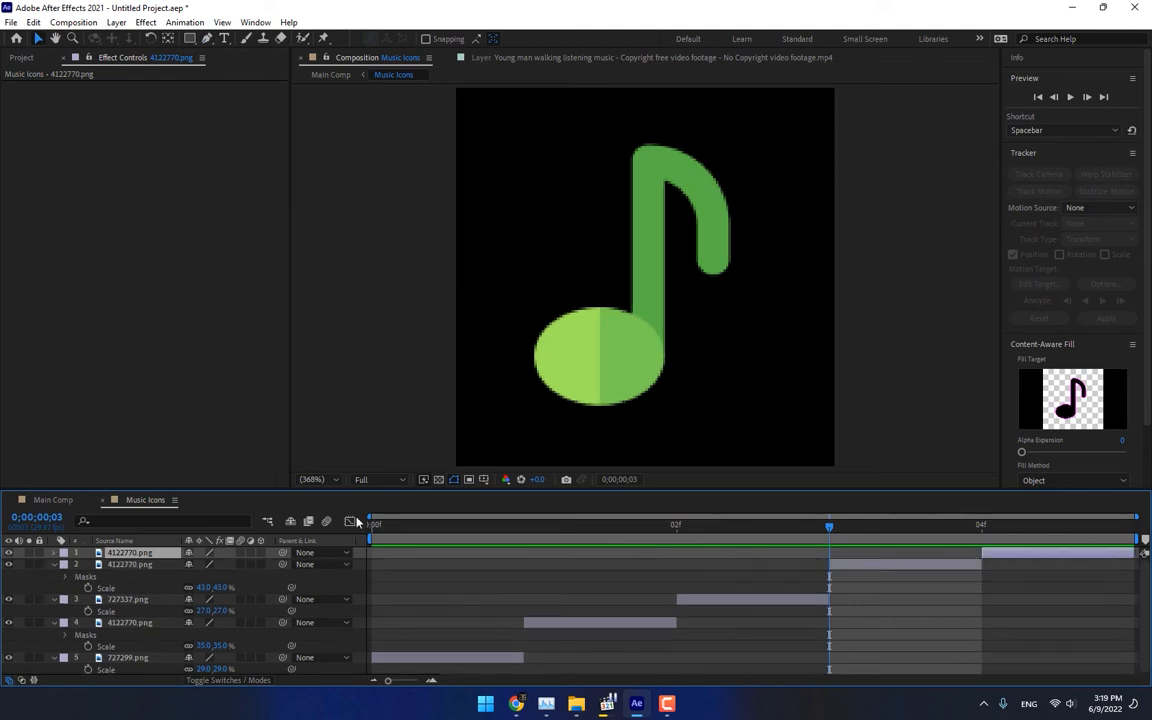
- Return to Main Comp, check the notes at 0:01:57:16, and set the Particles layer's Particles/sec to 40
left_click(60, 499)
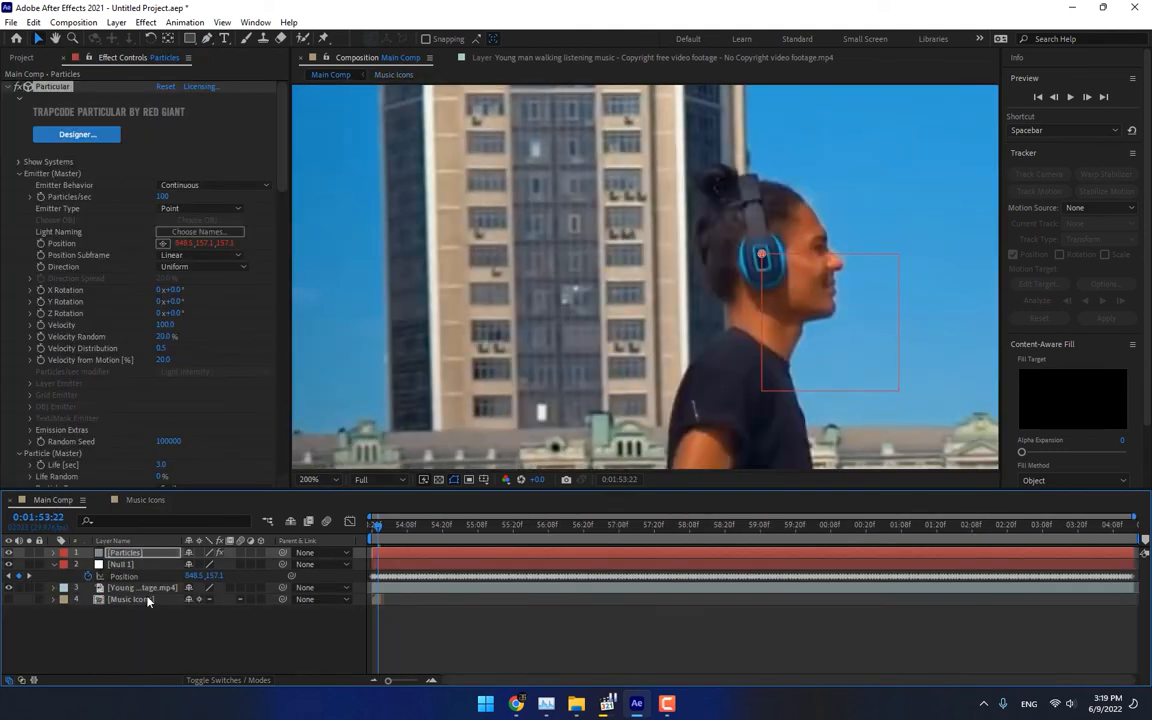
left_click(147, 600)
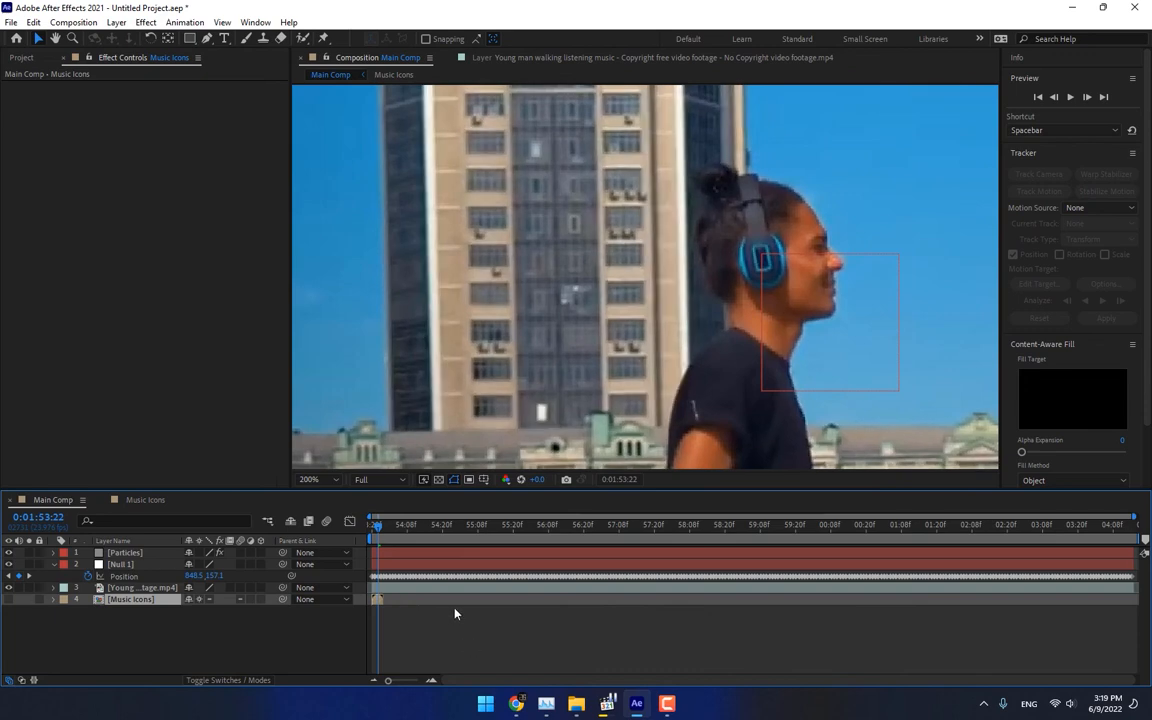
left_click(643, 525)
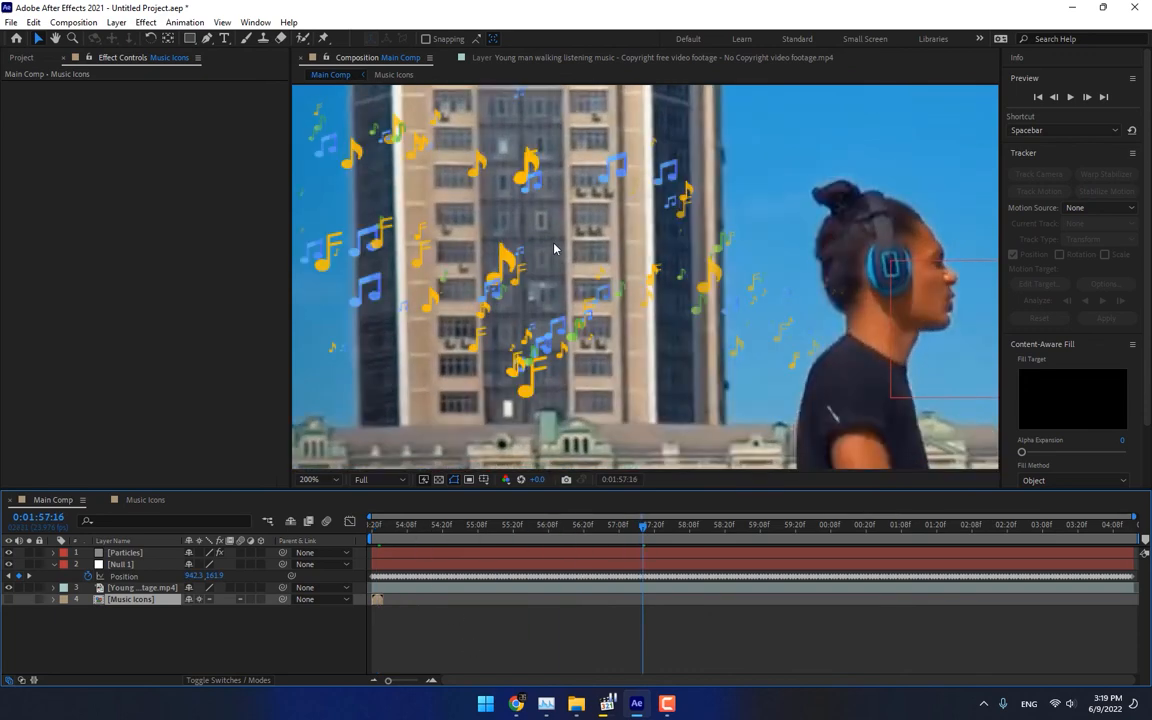
scroll(663, 280, "down", 2)
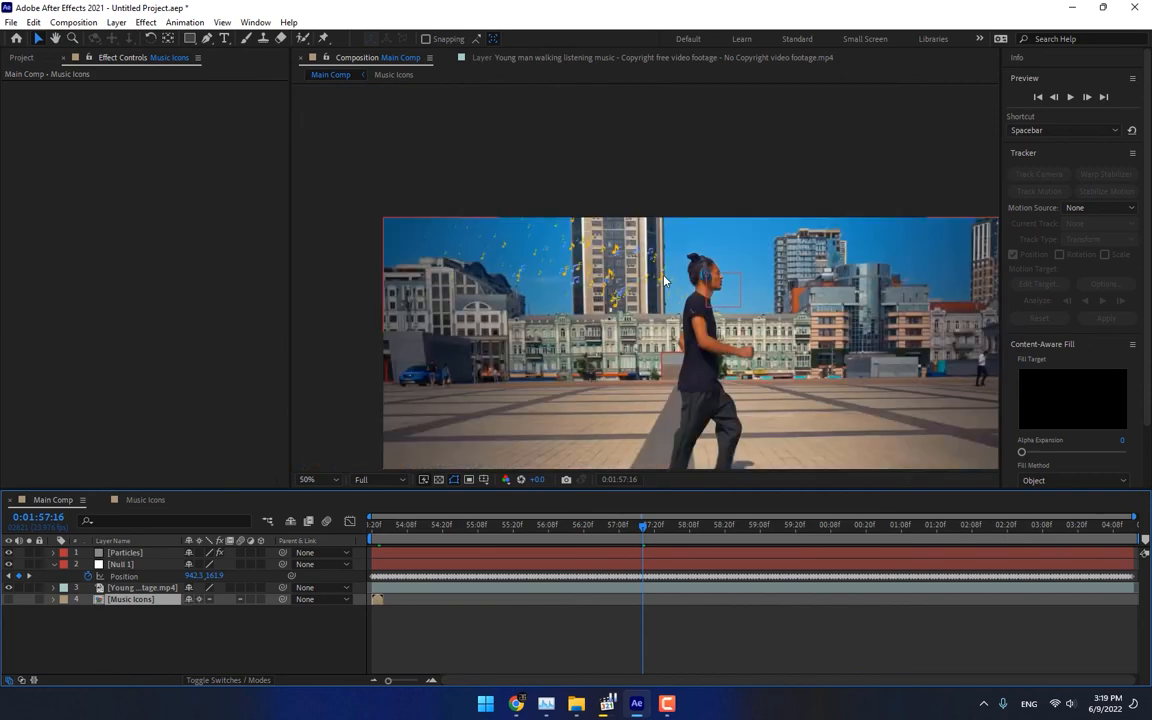
left_click(129, 553)
left_click(165, 198)
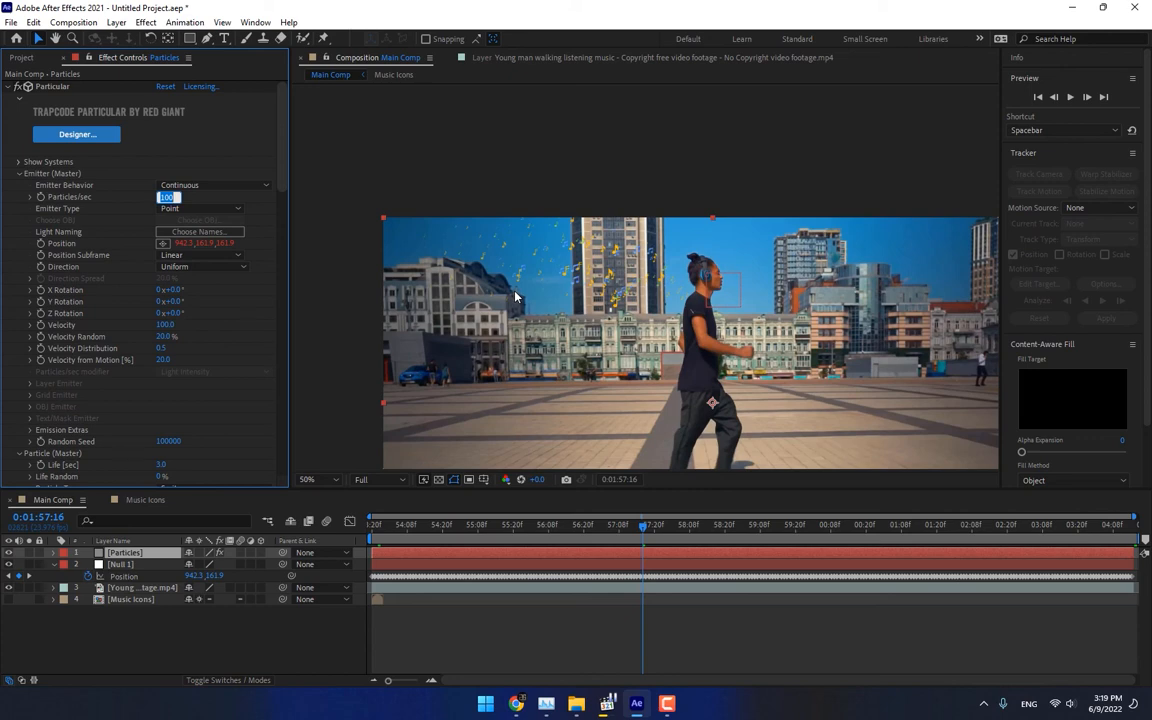
type("40")
key("Return")
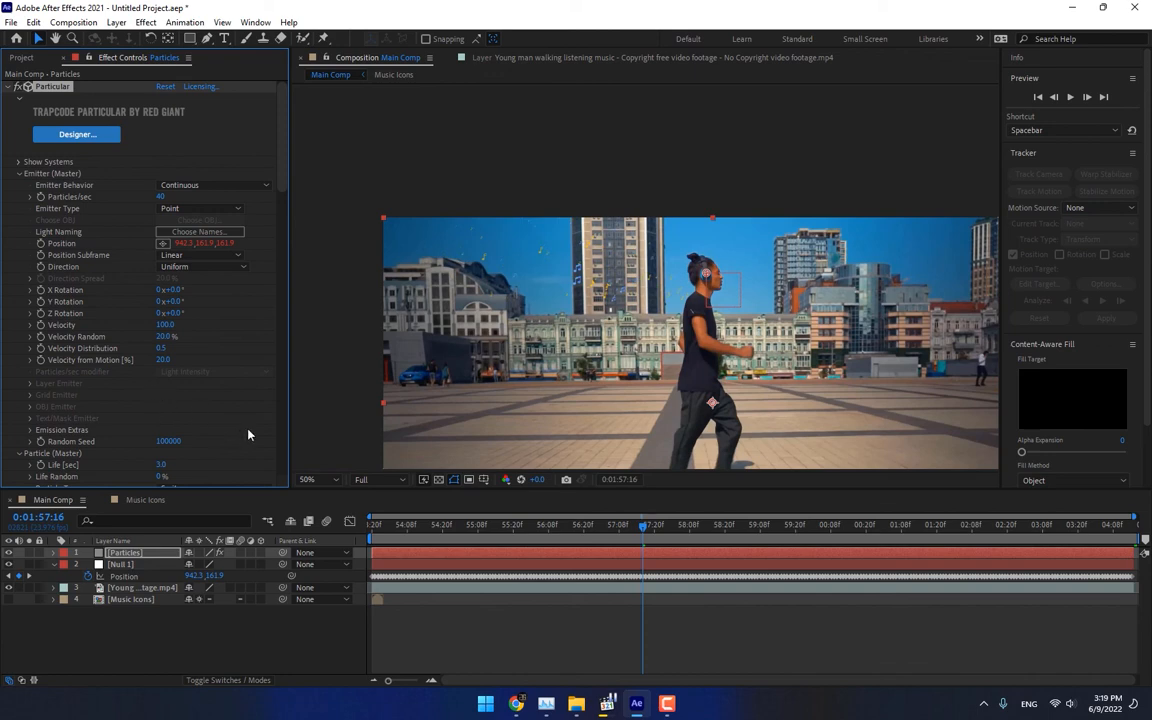
- Increase the Particular particle size to 399
scroll(249, 435, "down", 8)
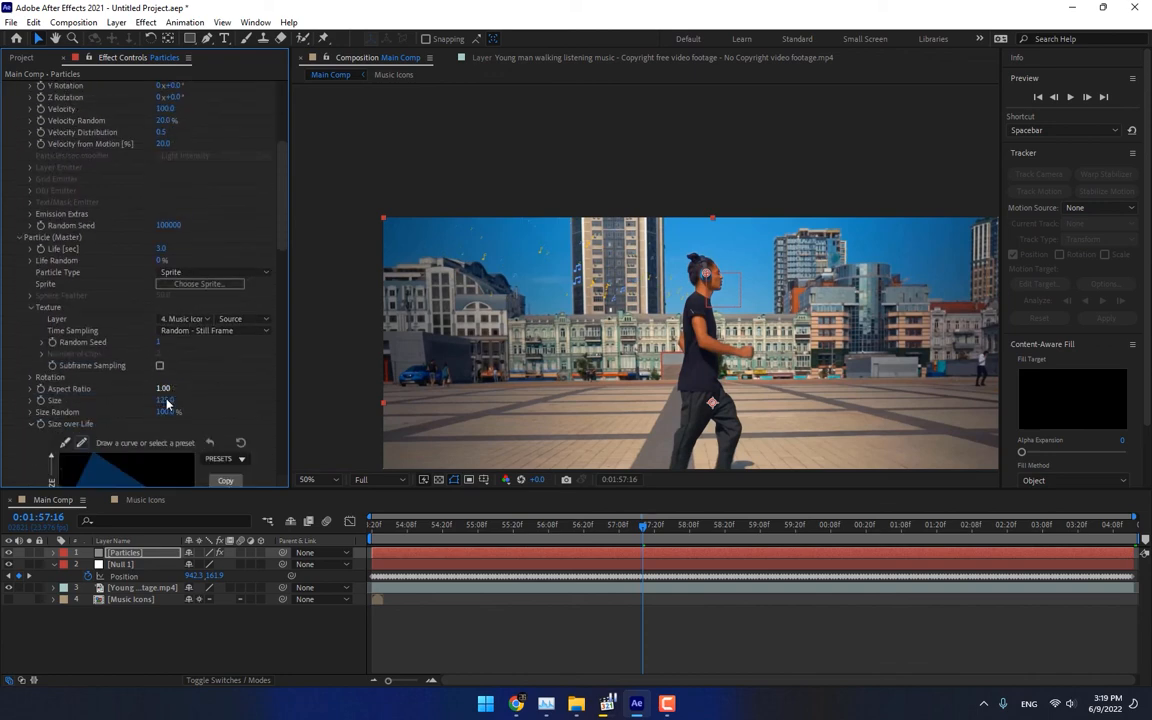
left_click_drag(244, 398, 276, 404)
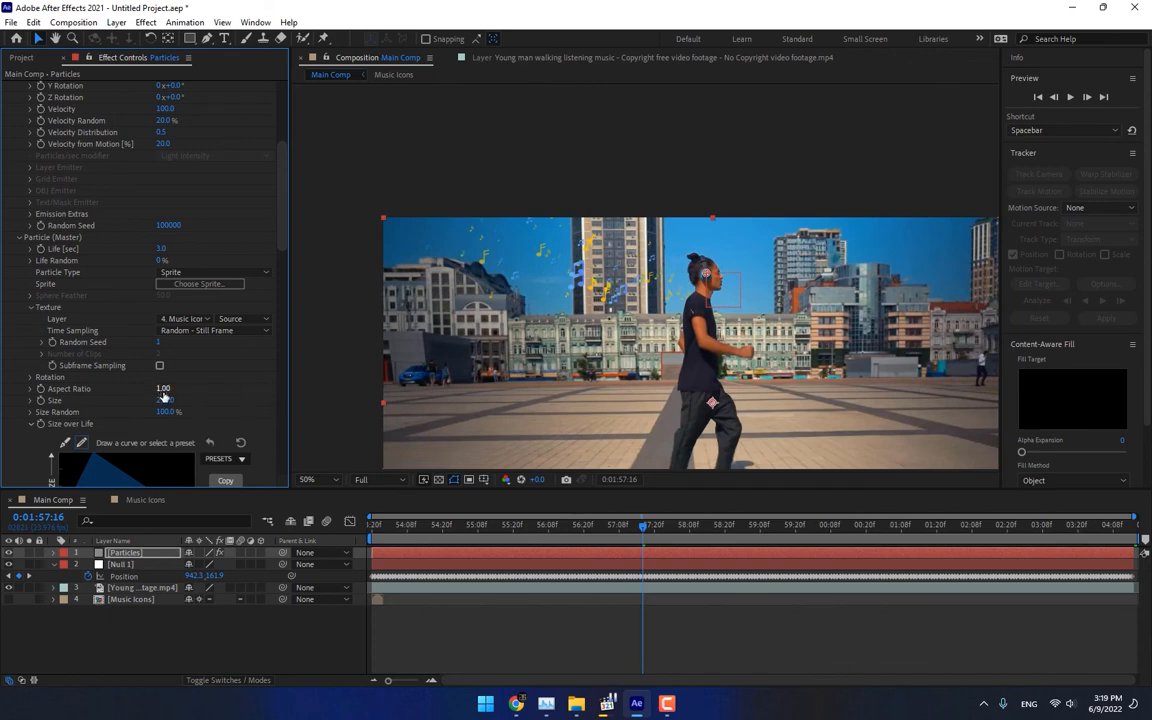
left_click_drag(196, 399, 262, 399)
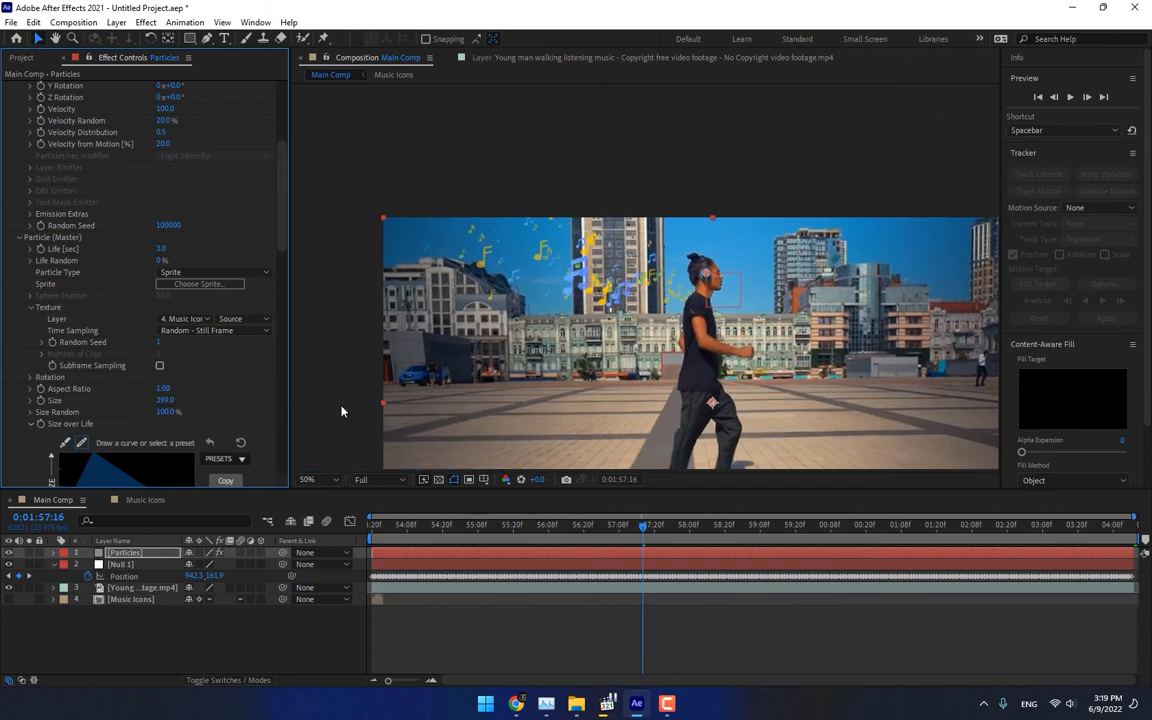
- Play the Main Comp preview from 0:01:53:20 to check the music notes streaming from the headphone
left_click_drag(395, 528, 270, 524)
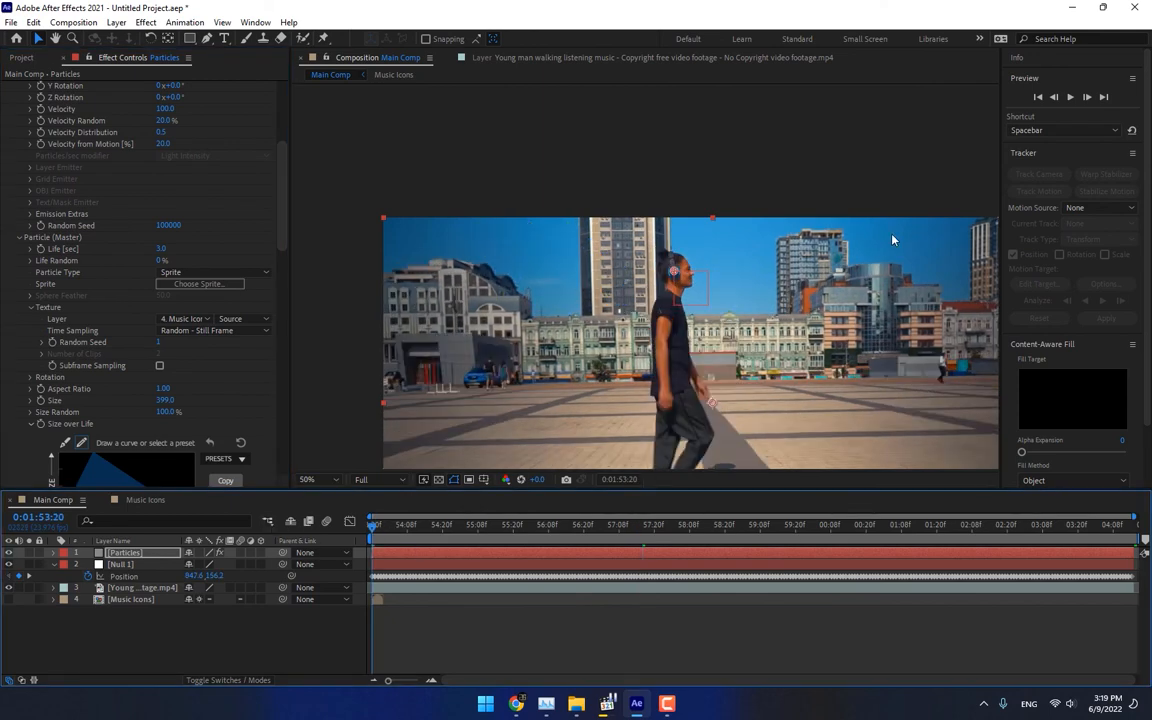
left_click(310, 479)
left_click(322, 236)
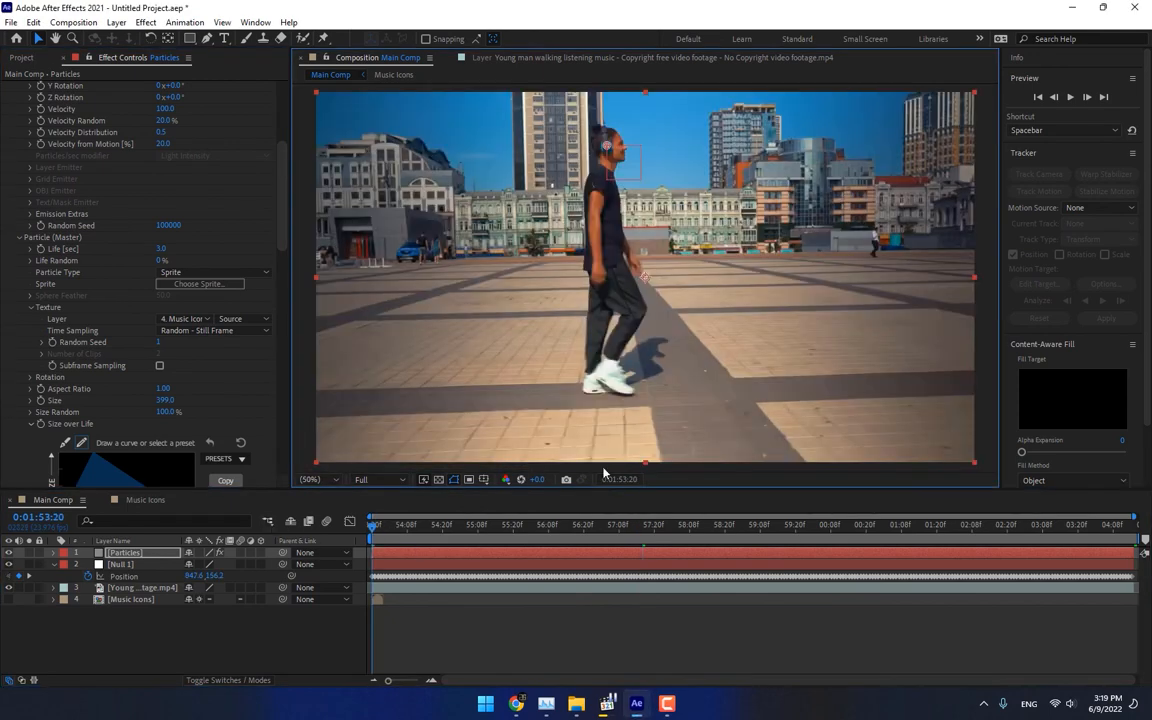
left_click(684, 650)
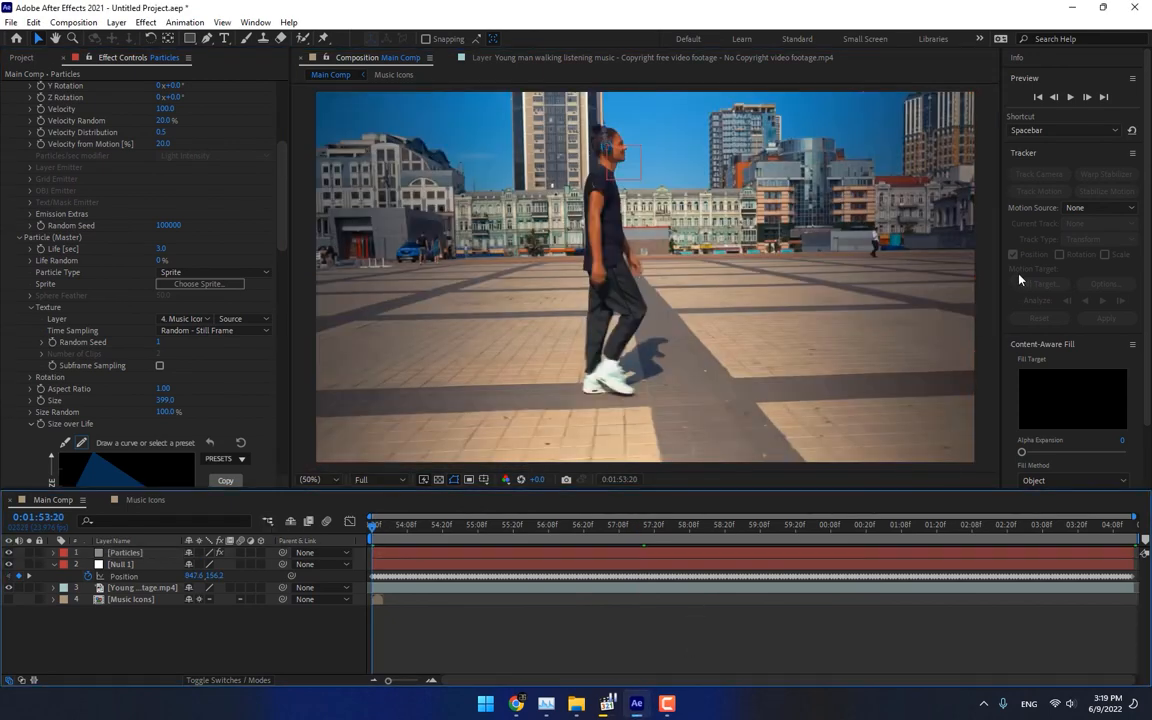
left_click(1070, 97)
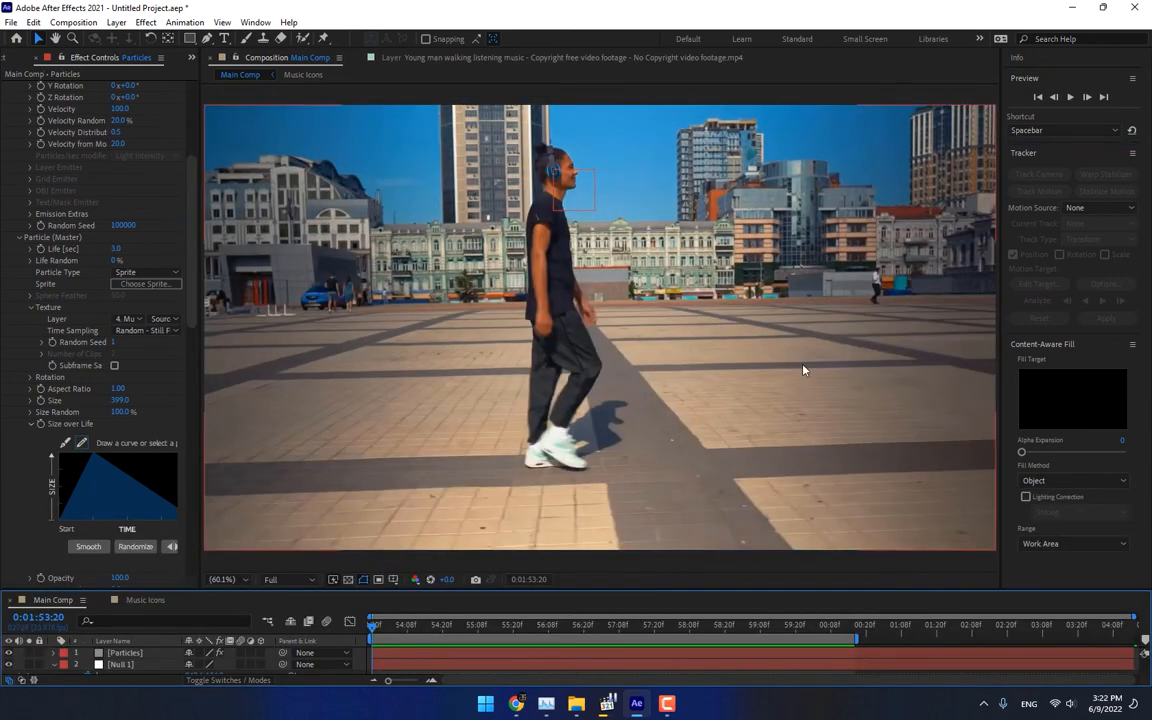
left_click(1072, 100)
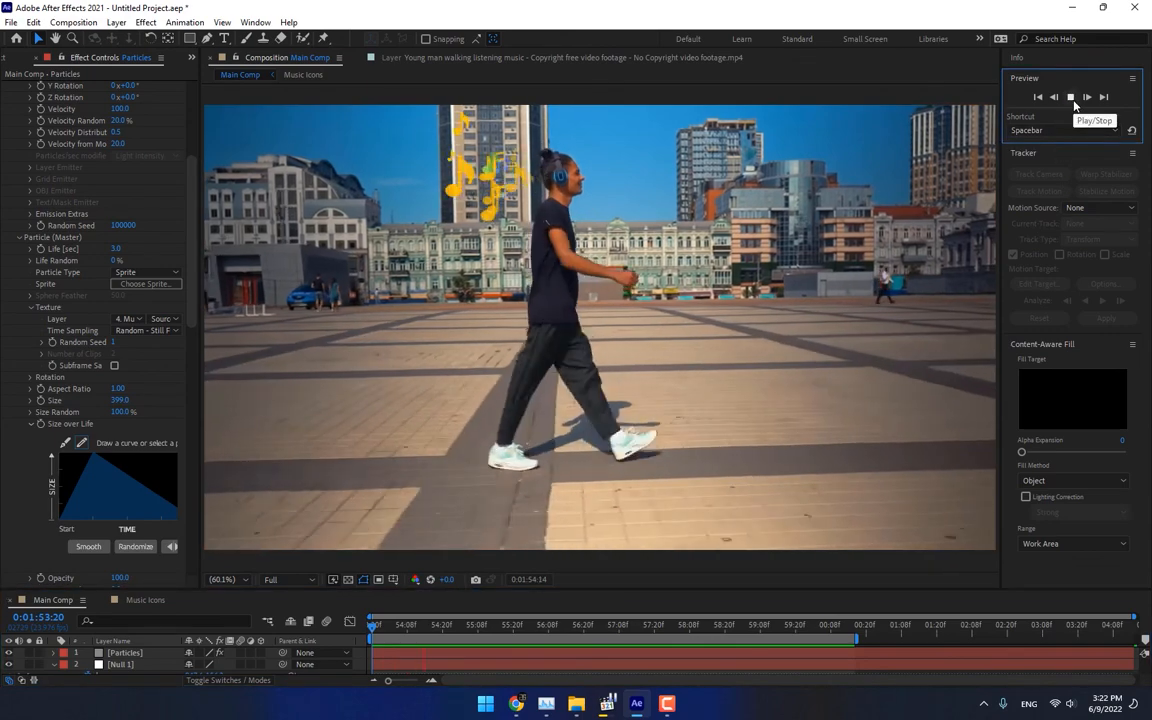